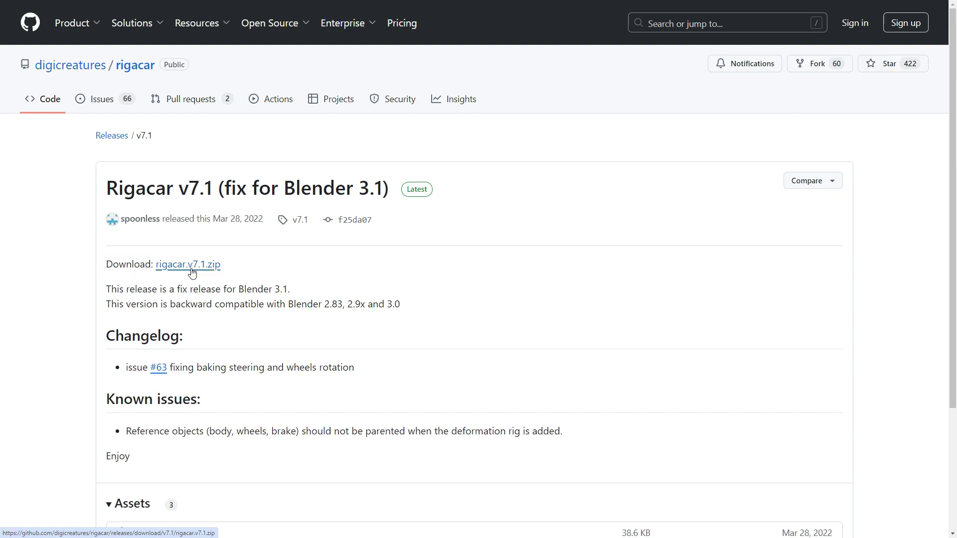
# - Highlight the note that v7.1 targets Blender 3.1 and stays compatible with 2.83, 2.9x and 3.0
pyautogui.moveTo(241, 288); pyautogui.dragTo(413, 311)
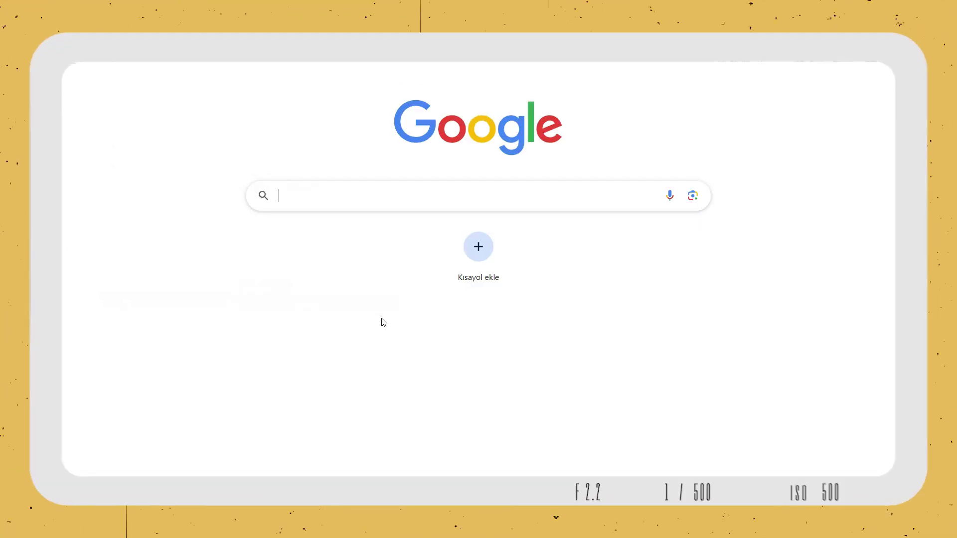
# - Search 'Blender older', then go from Previous Versions through the release archive to the Blender3.0 folder
pyautogui.write('Blender older')
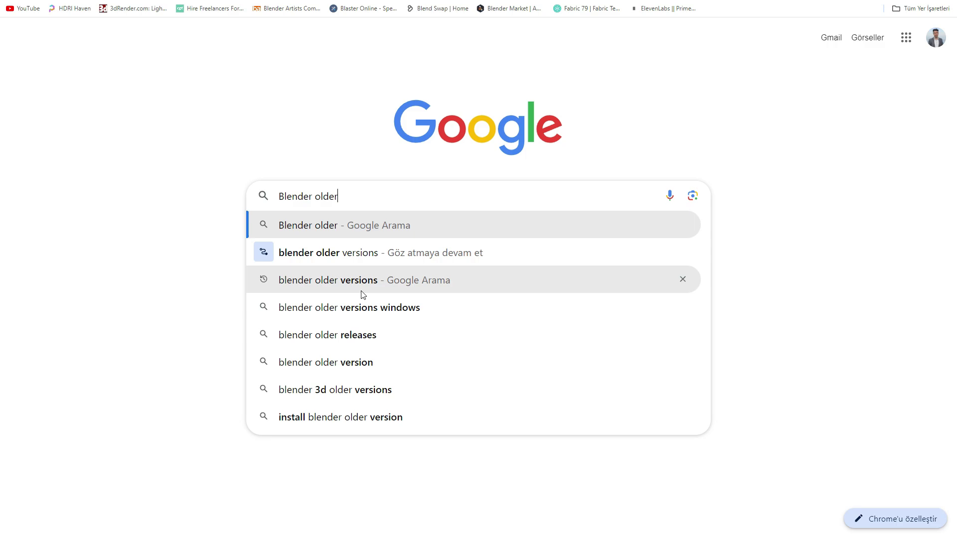
pyautogui.click(361, 282)
pyautogui.click(227, 139)
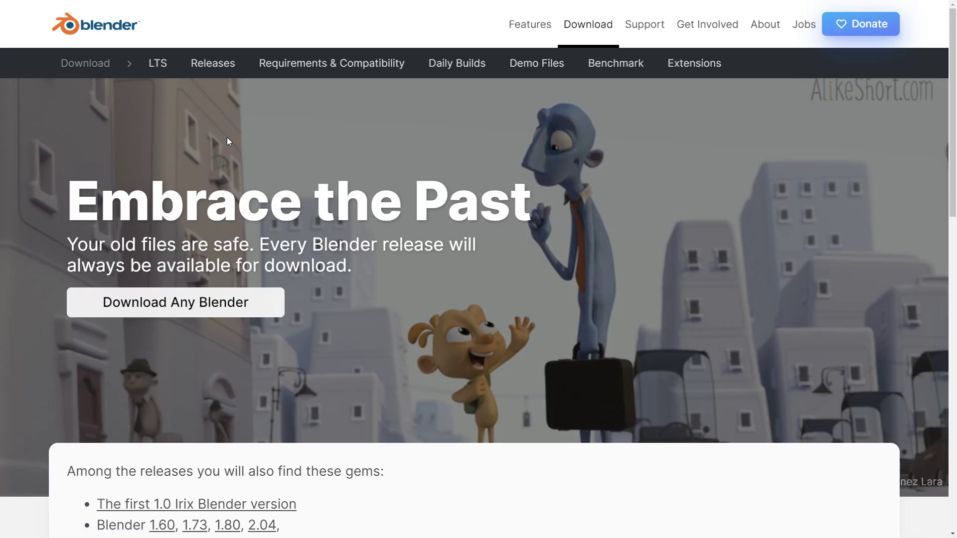
pyautogui.click(249, 305)
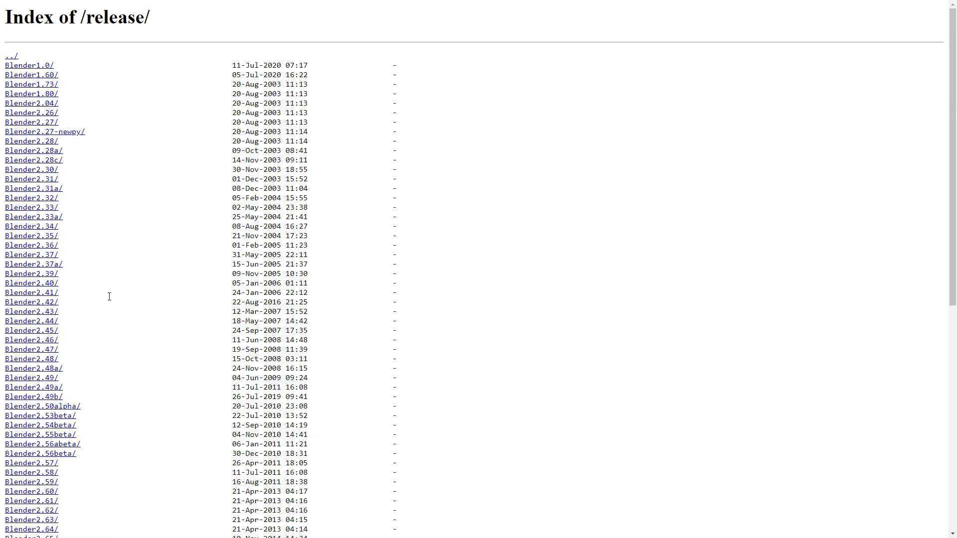
pyautogui.scroll(-10, 109, 296)
pyautogui.click(34, 351)
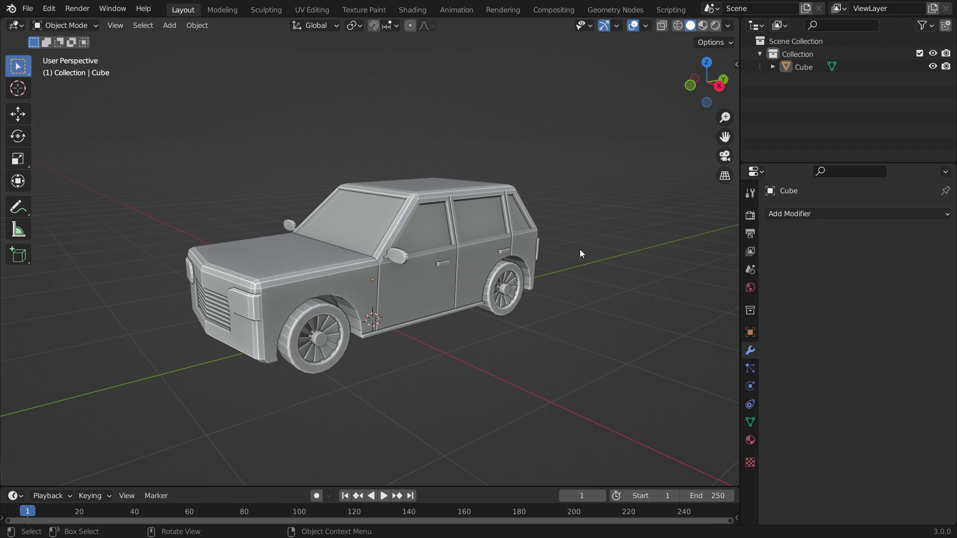
pyautogui.moveTo(294, 337)
pyautogui.mouseDown(button='middle')
pyautogui.moveTo(384, 306)
pyautogui.moveTo(488, 300)
pyautogui.moveTo(431, 338)
pyautogui.moveTo(283, 340)
pyautogui.mouseUp(button='middle')
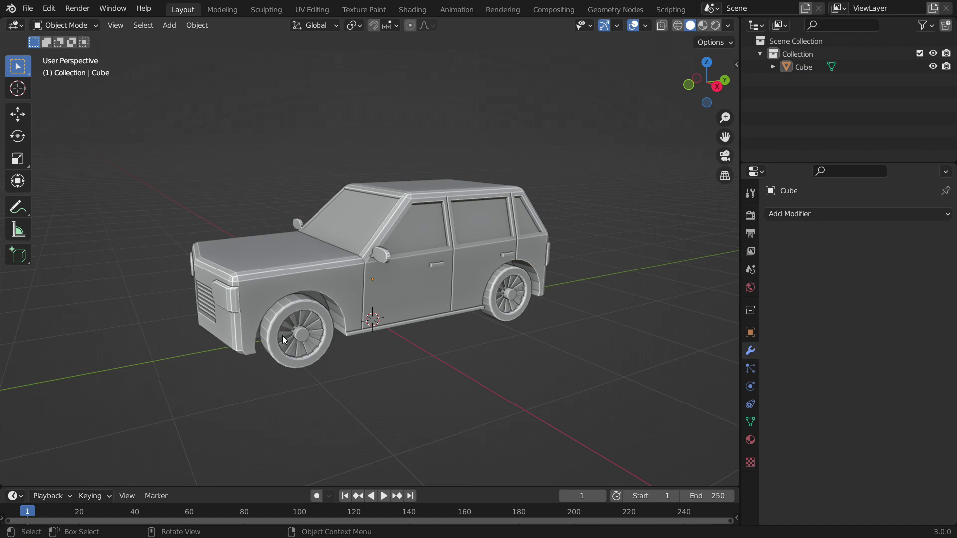
# - Install rigacar.v7.1.zip from Preferences > Add-ons, enable Rigacar, and close Preferences
pyautogui.click(48, 8)
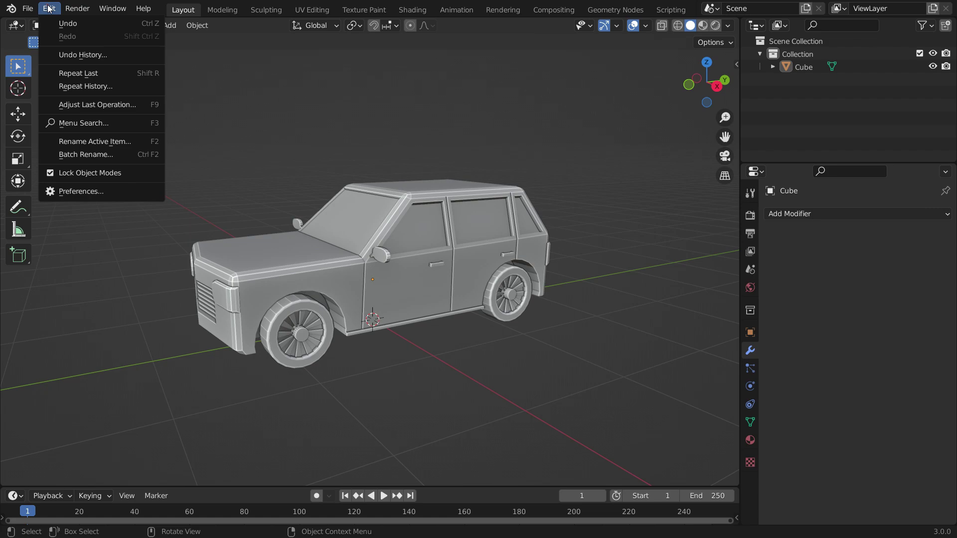
pyautogui.click(127, 192)
pyautogui.click(71, 148)
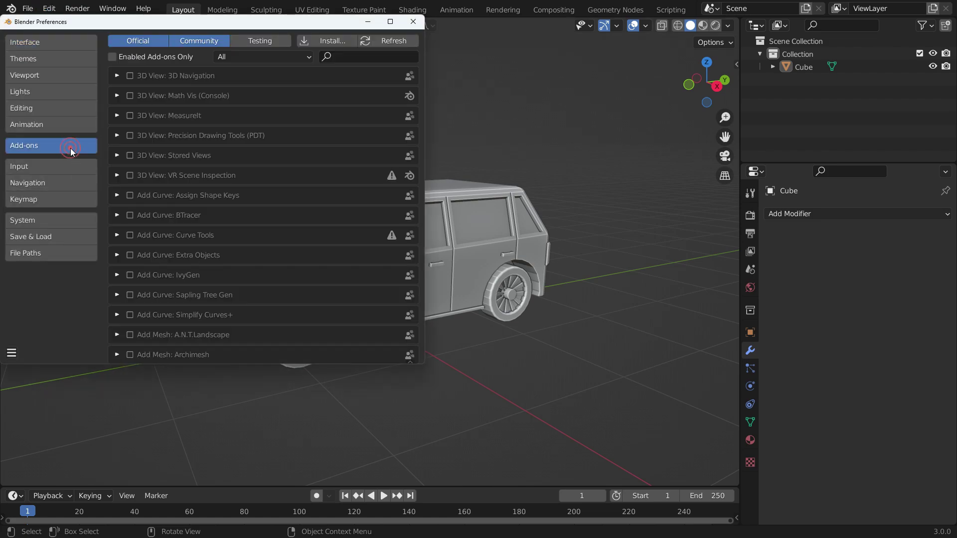
pyautogui.click(314, 42)
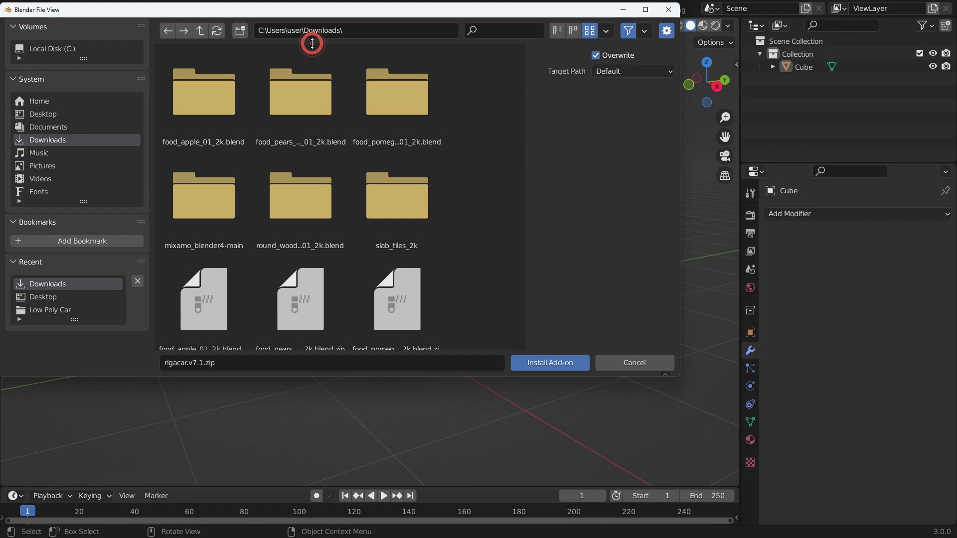
pyautogui.scroll(-2, 285, 239)
pyautogui.click(302, 292)
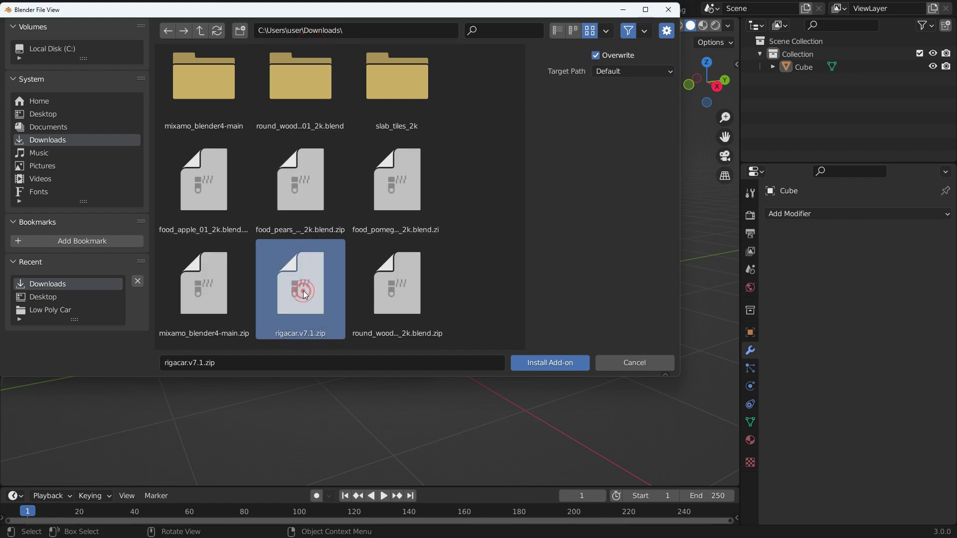
pyautogui.click(530, 359)
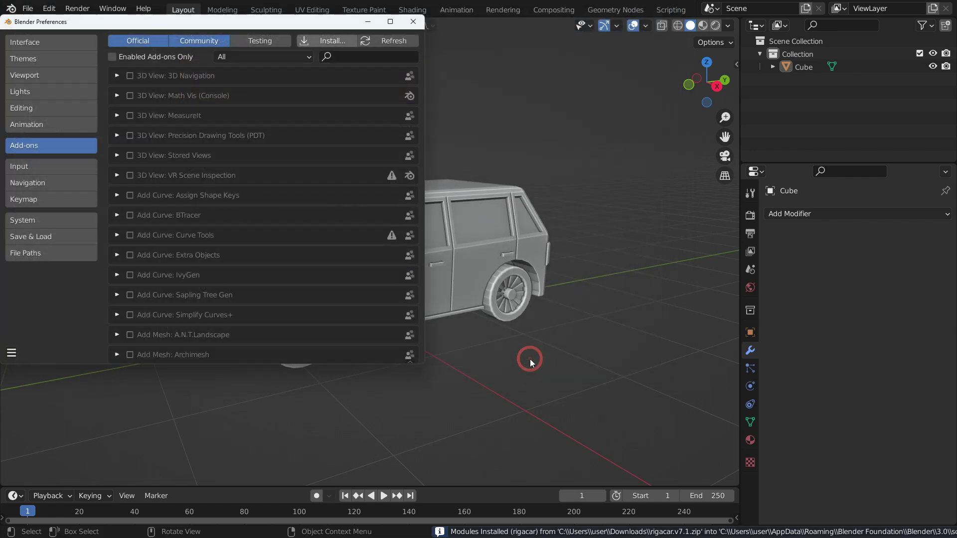
pyautogui.click(486, 111)
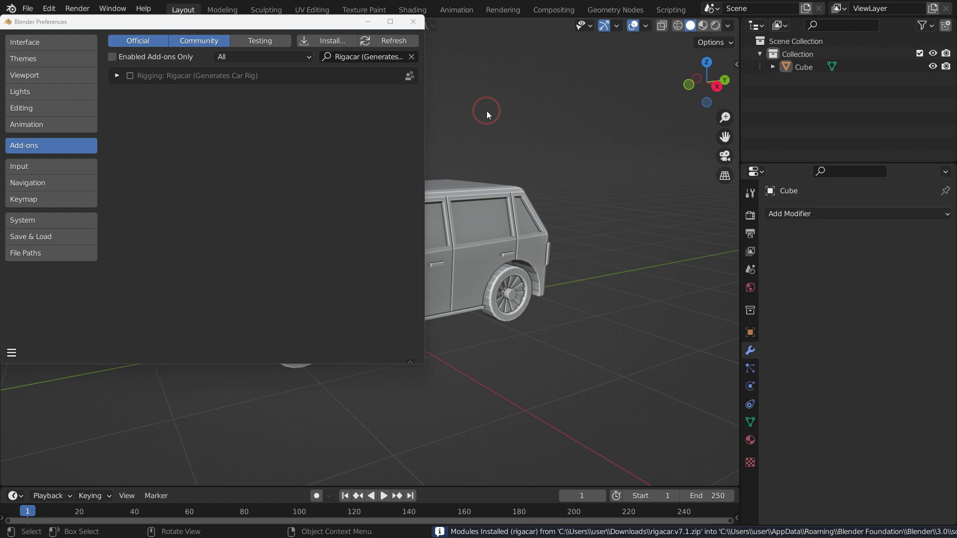
pyautogui.click(130, 75)
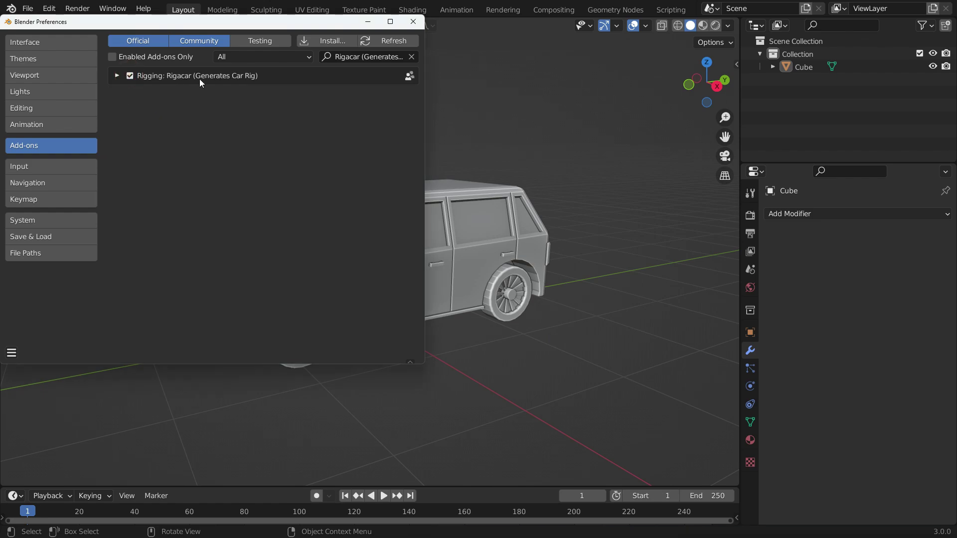
pyautogui.click(413, 21)
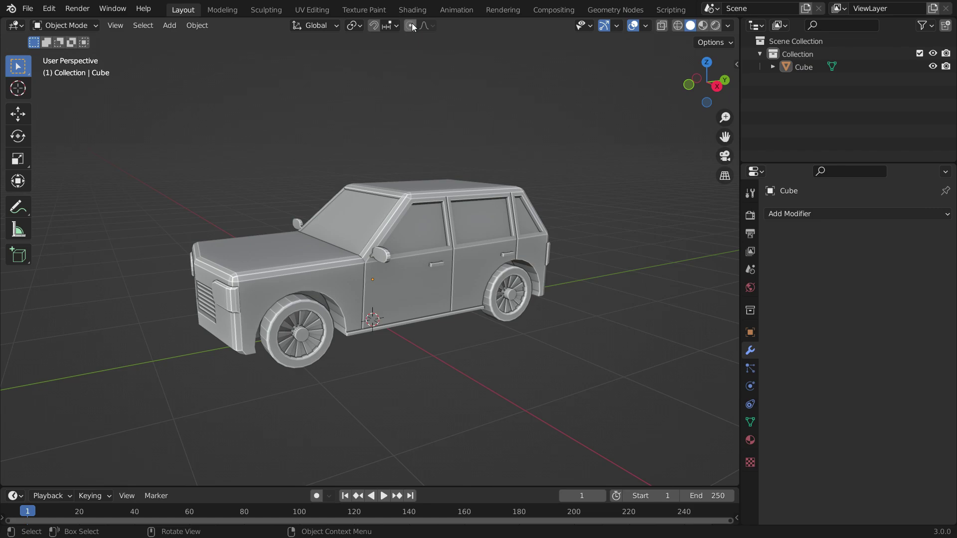
# - Check the car's side and front views, then frame it again in perspective
pyautogui.press('KP_3')
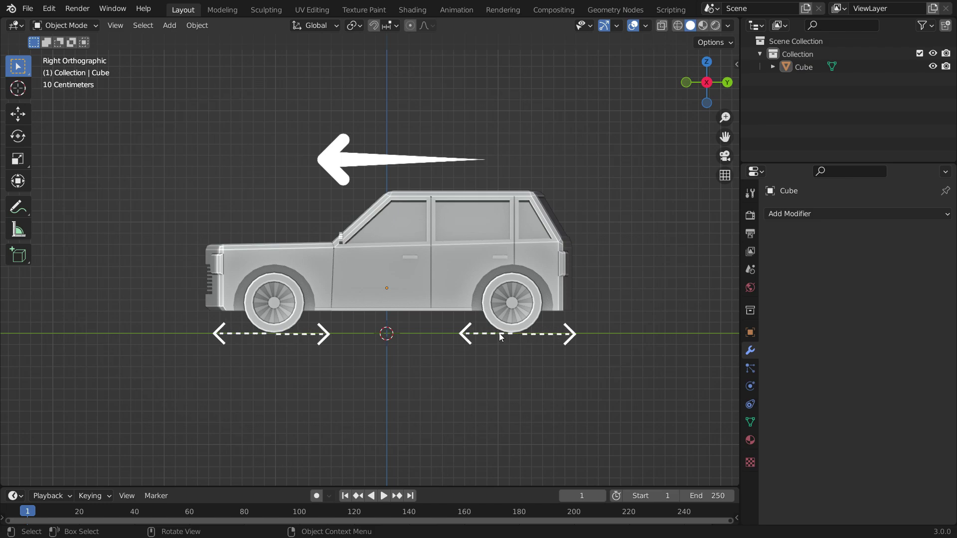
pyautogui.press('KP_1')
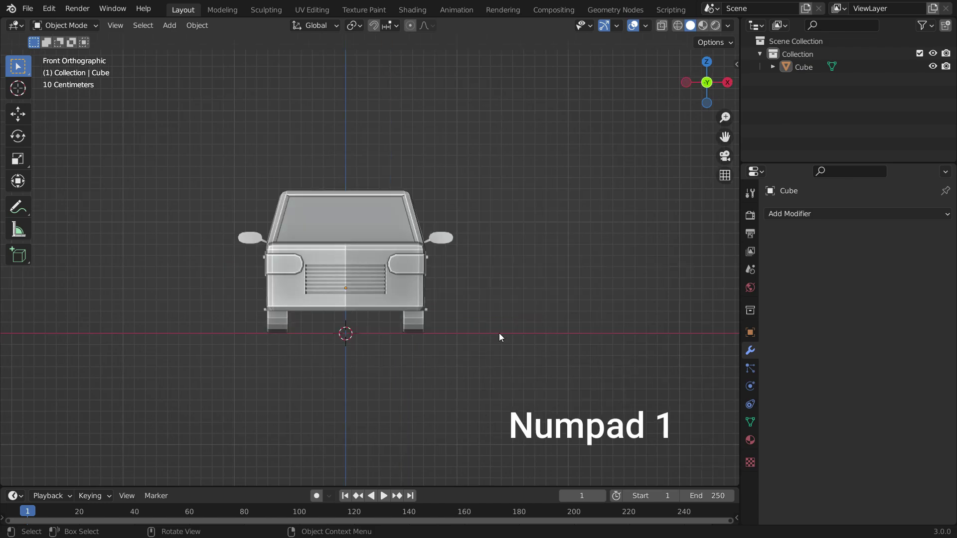
pyautogui.scroll(3, 373, 279)
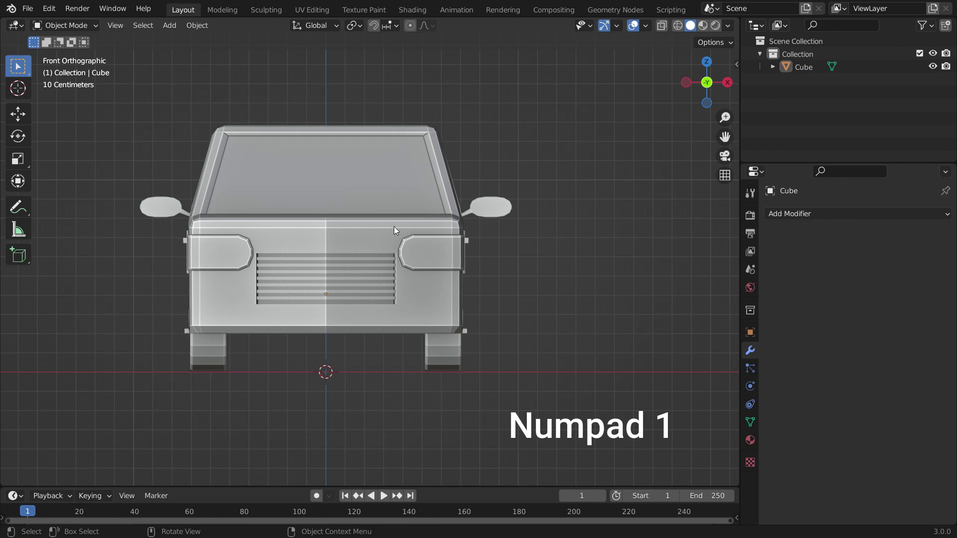
pyautogui.moveTo(381, 235); pyautogui.dragTo(416, 211, button='middle')
pyautogui.scroll(-4, 395, 271)
pyautogui.moveTo(394, 270); pyautogui.dragTo(368, 268, button='middle')
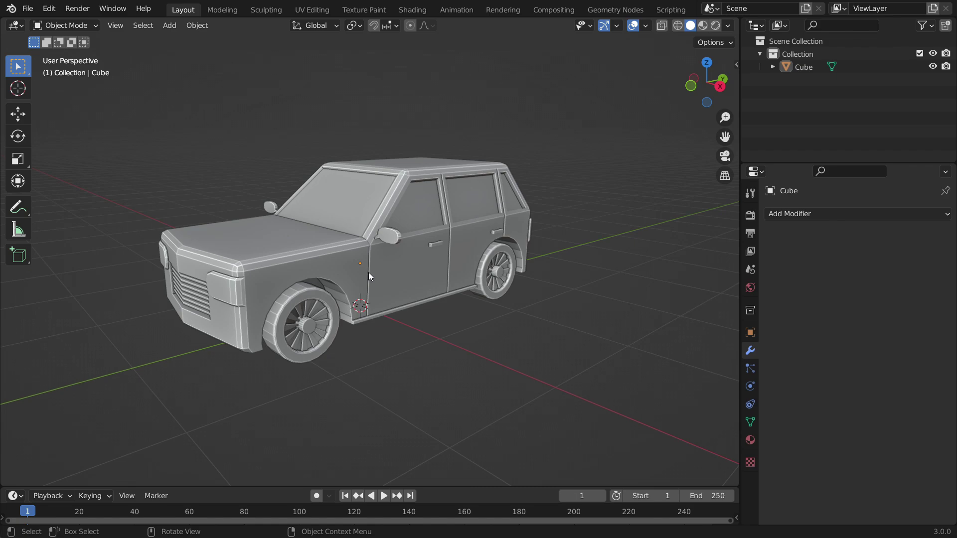
# - Apply rotation and scale to the car object and enter Edit Mode
pyautogui.click(349, 189)
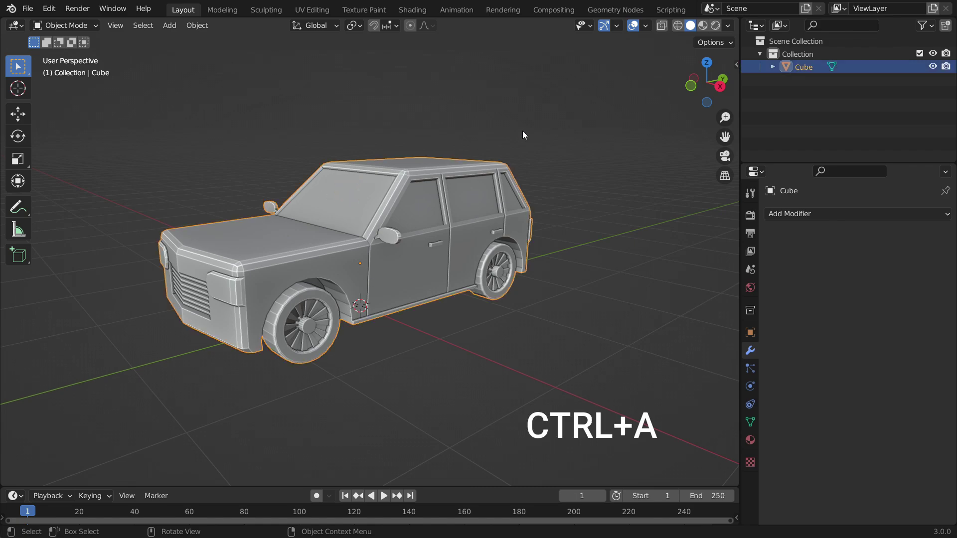
pyautogui.hotkey('ctrl', 'a')
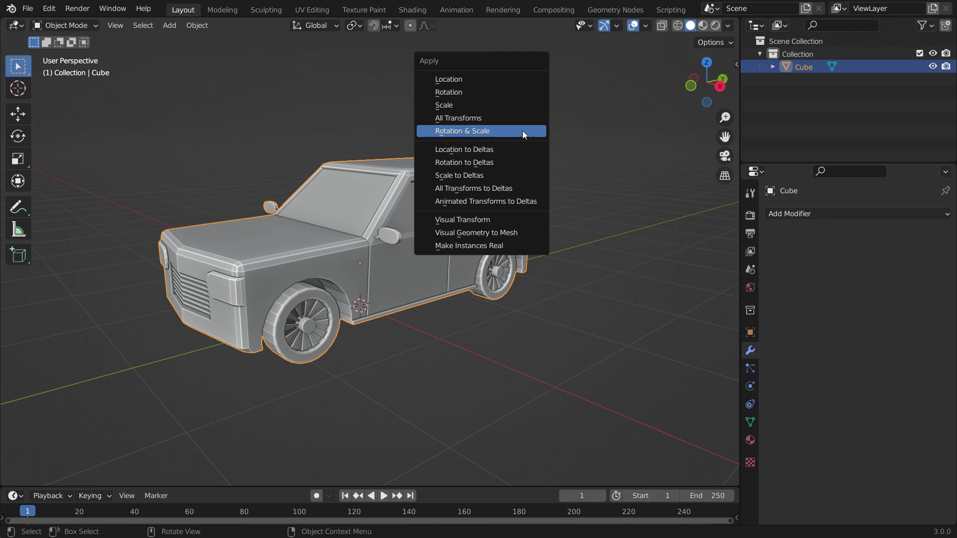
pyautogui.click(522, 131)
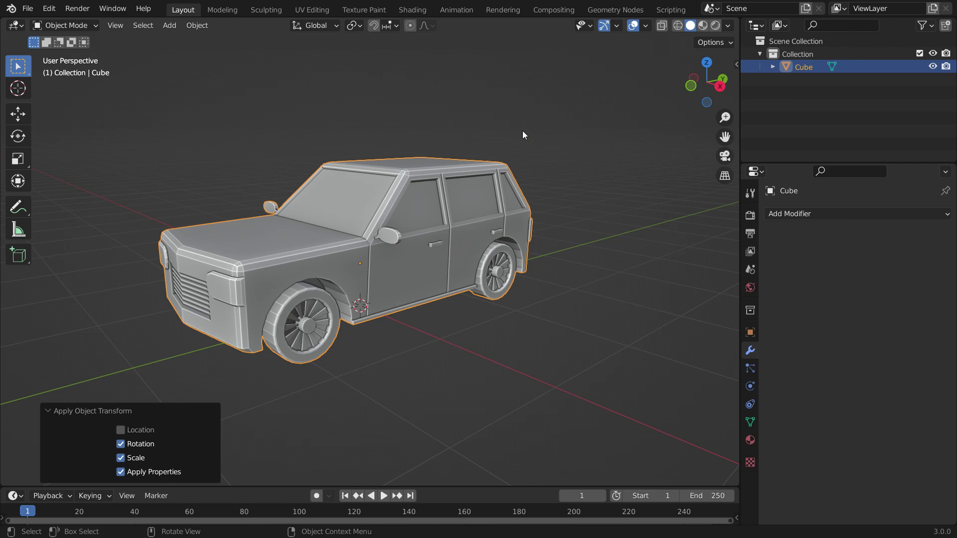
pyautogui.press('Tab')
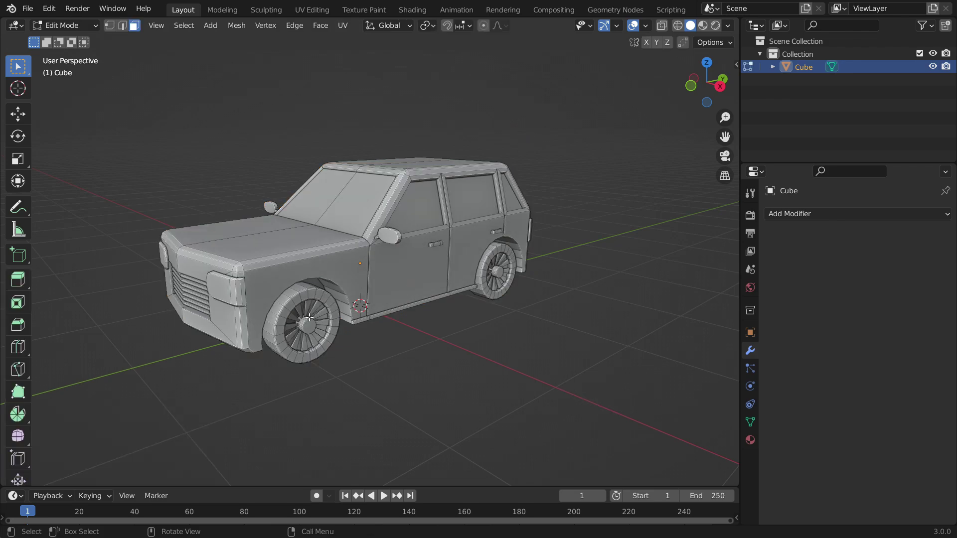
# - Separate the front wheel and a rear wheel into their own objects
pyautogui.press('l')
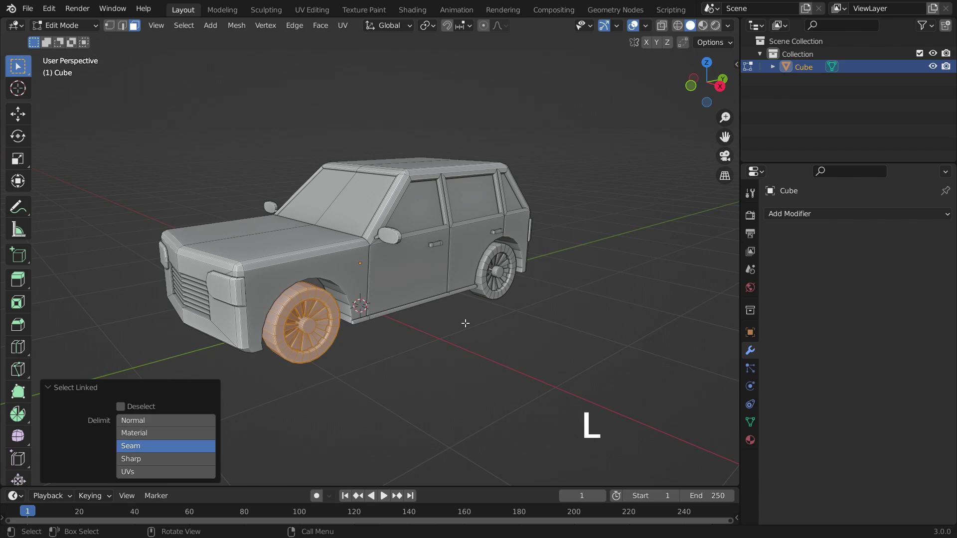
pyautogui.press('p')
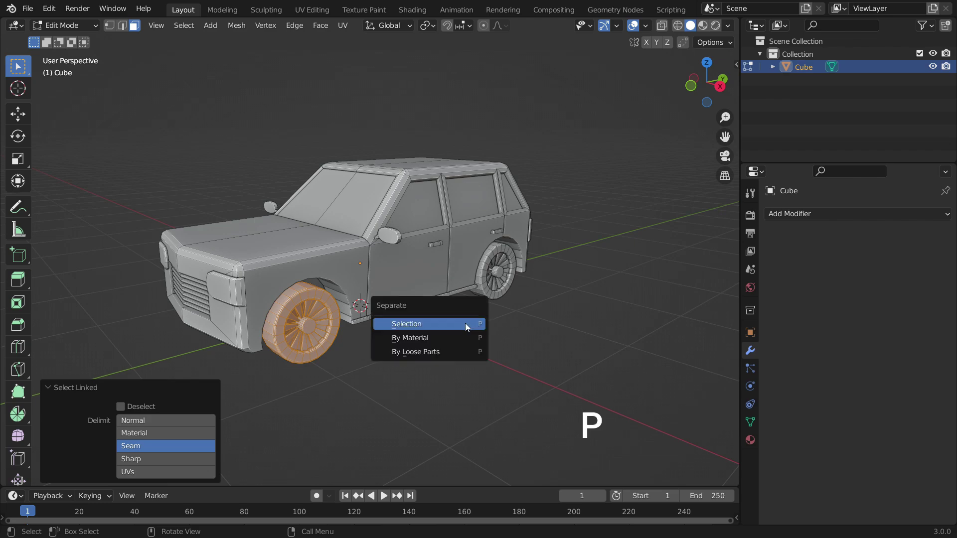
pyautogui.click(464, 323)
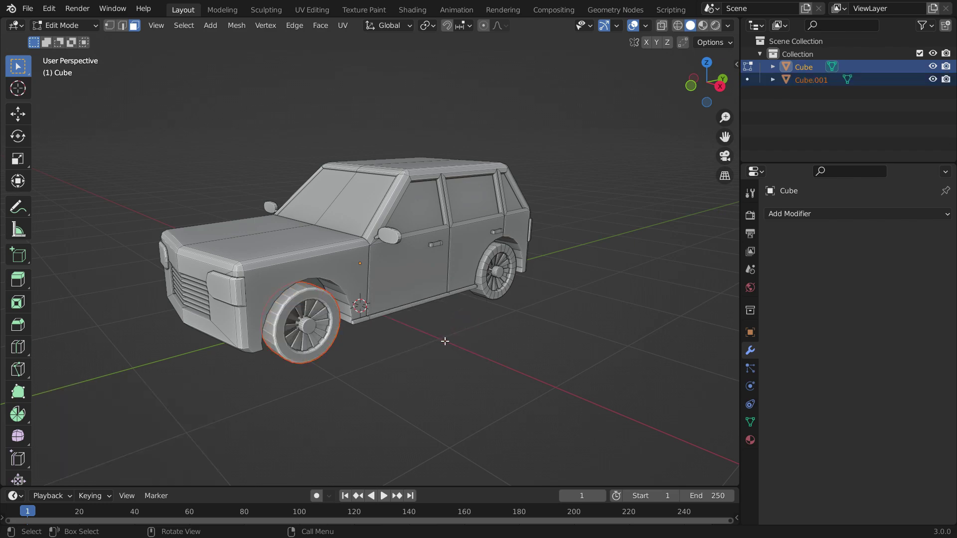
pyautogui.moveTo(395, 365); pyautogui.dragTo(412, 278, button='middle')
pyautogui.press('l')
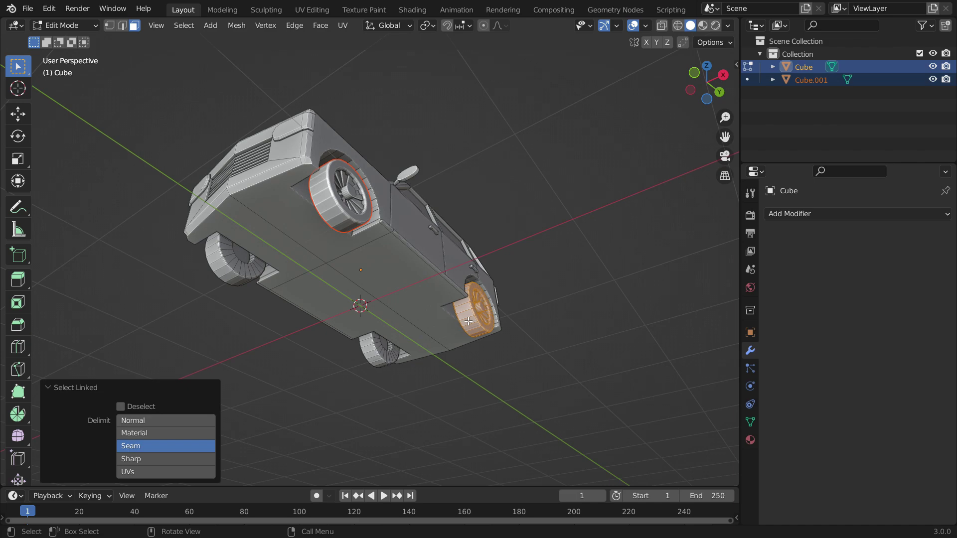
pyautogui.press('p')
pyautogui.click(562, 216)
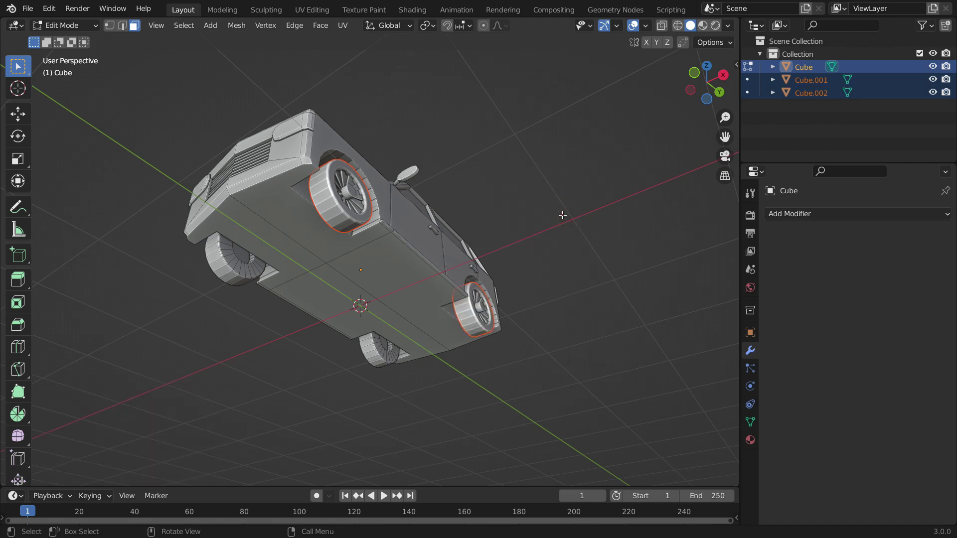
# - Separate the last two wheels into their own objects
pyautogui.press('l')
pyautogui.press('p')
pyautogui.click(380, 361)
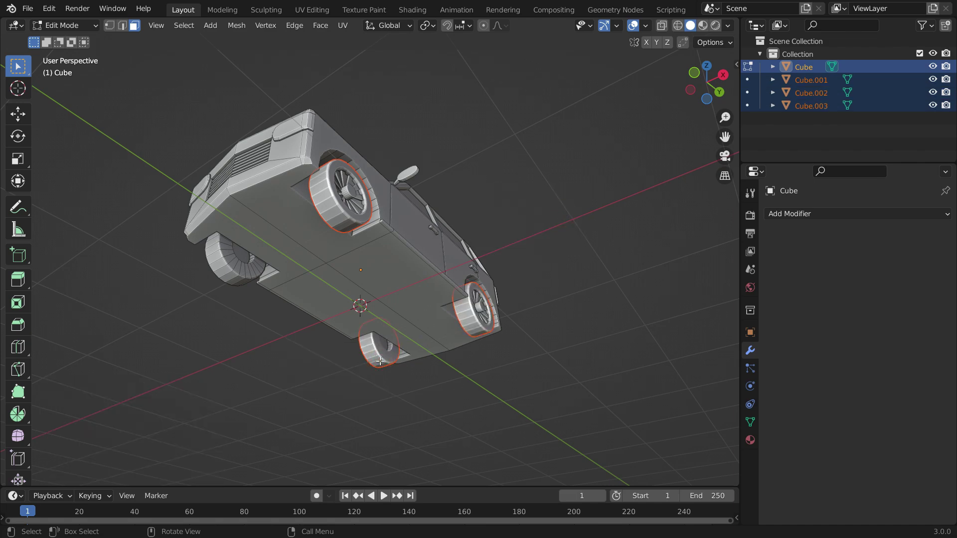
pyautogui.press('l')
pyautogui.press('p')
pyautogui.click(241, 274)
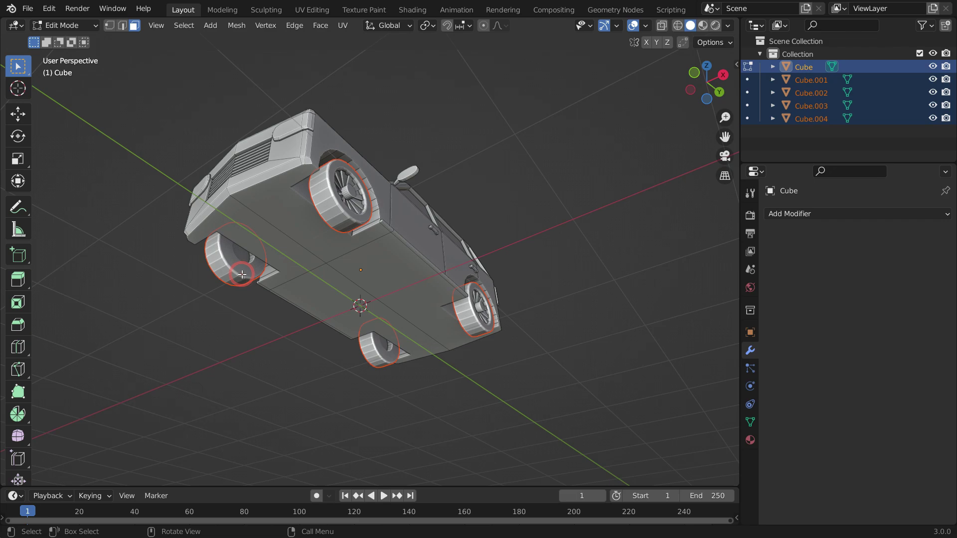
pyautogui.moveTo(242, 274); pyautogui.dragTo(318, 357, button='middle')
# - Back in Object Mode, test-move the body and two wheels, cancelling each move
pyautogui.press('Tab')
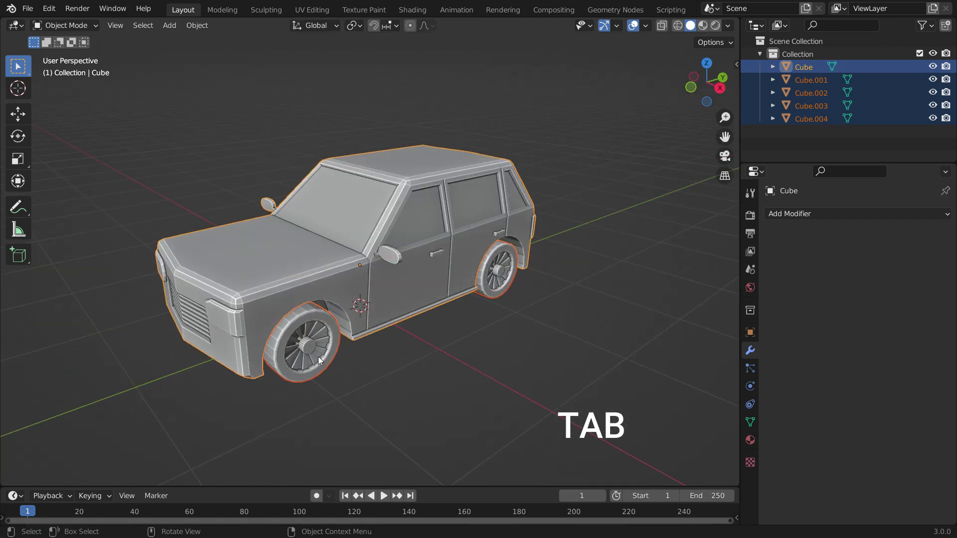
pyautogui.click(318, 357)
pyautogui.click(390, 307)
pyautogui.press('g')
pyautogui.press('z')
pyautogui.press('Escape')
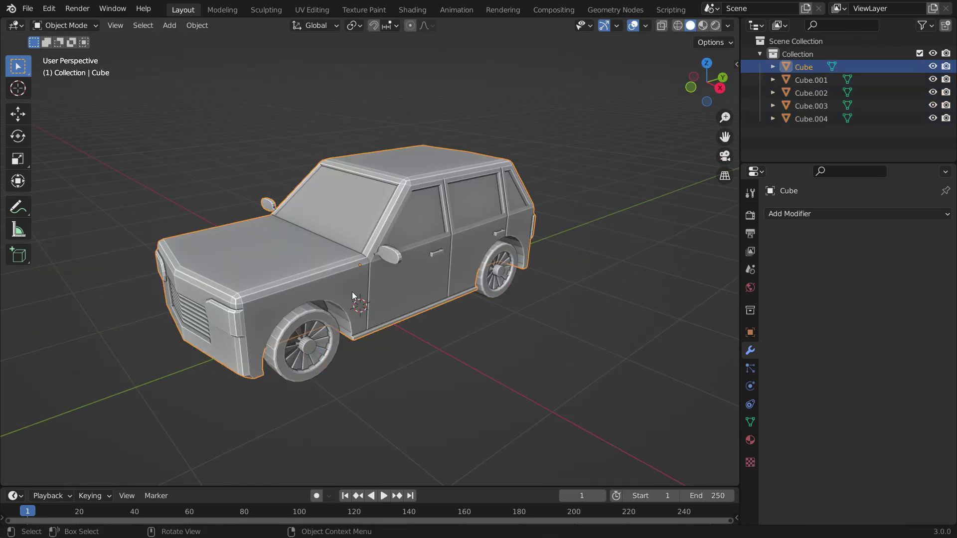
pyautogui.click(324, 347)
pyautogui.press('g')
pyautogui.press('Escape')
pyautogui.click(492, 282)
pyautogui.press('g')
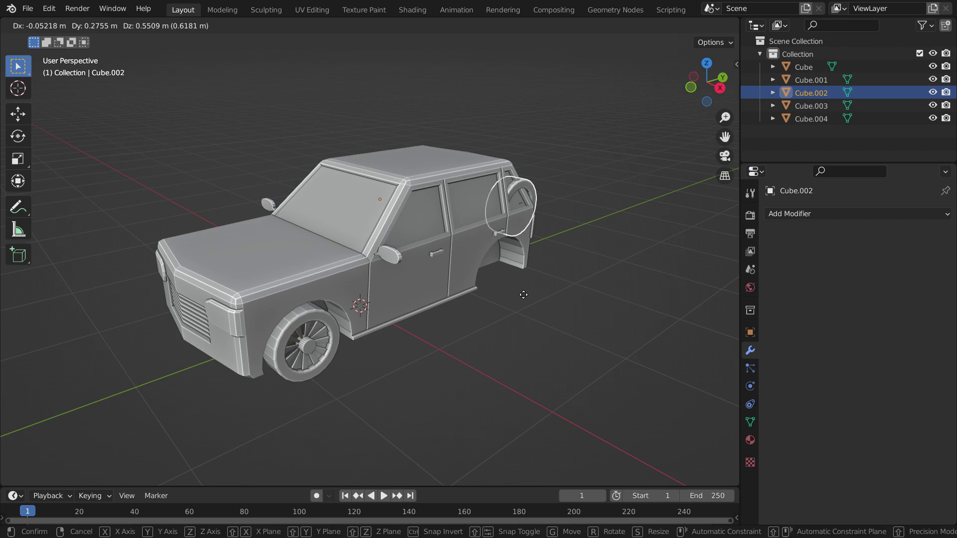
pyautogui.press('Escape')
# - In side view, test-rotate the front wheel to check its pivot, then cancel
pyautogui.moveTo(509, 176); pyautogui.dragTo(422, 336, button='middle')
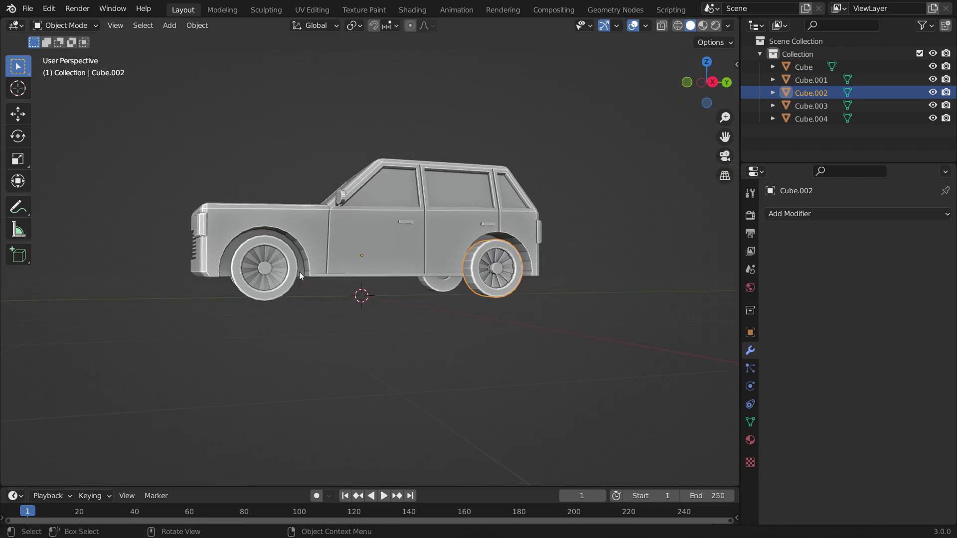
pyautogui.click(291, 269)
pyautogui.press('KP_3')
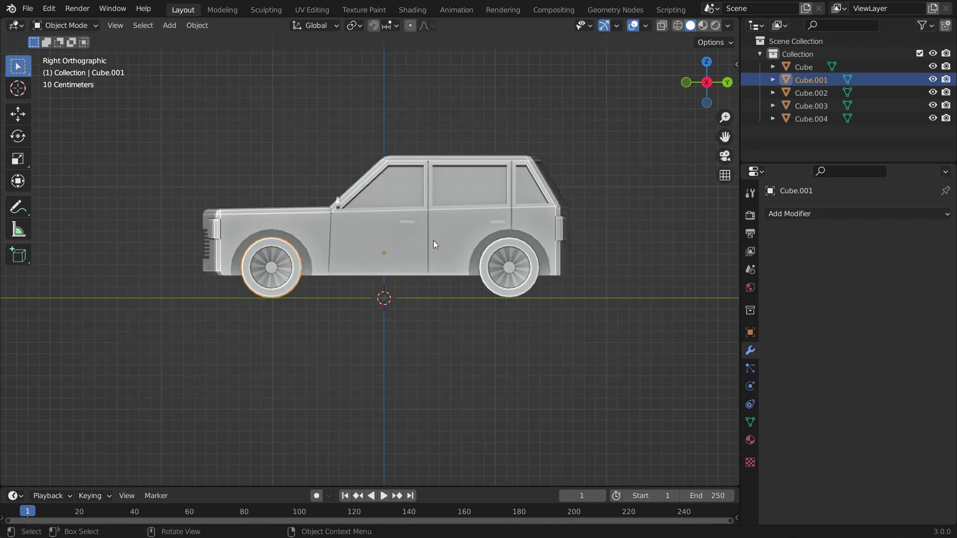
pyautogui.scroll(1, 436, 339)
pyautogui.press('r')
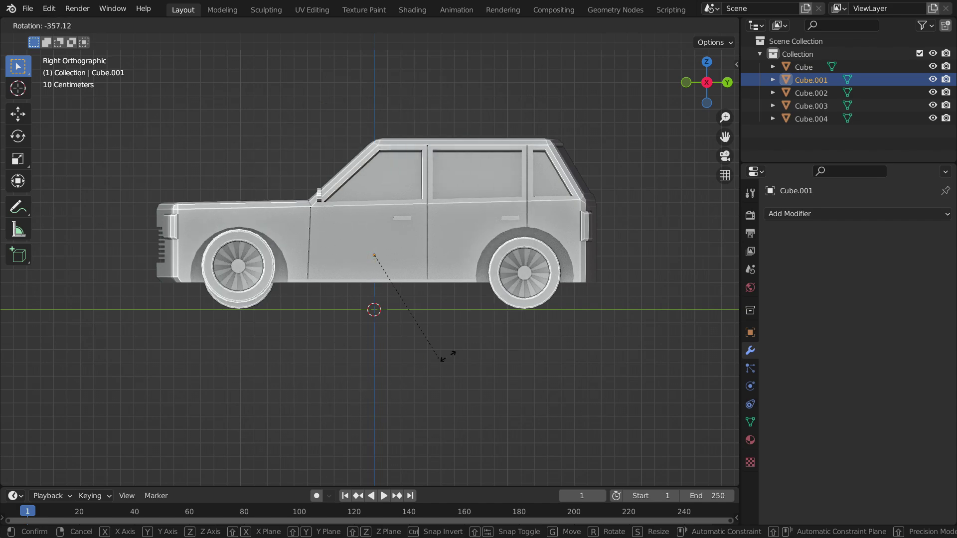
pyautogui.rightClick(474, 310)
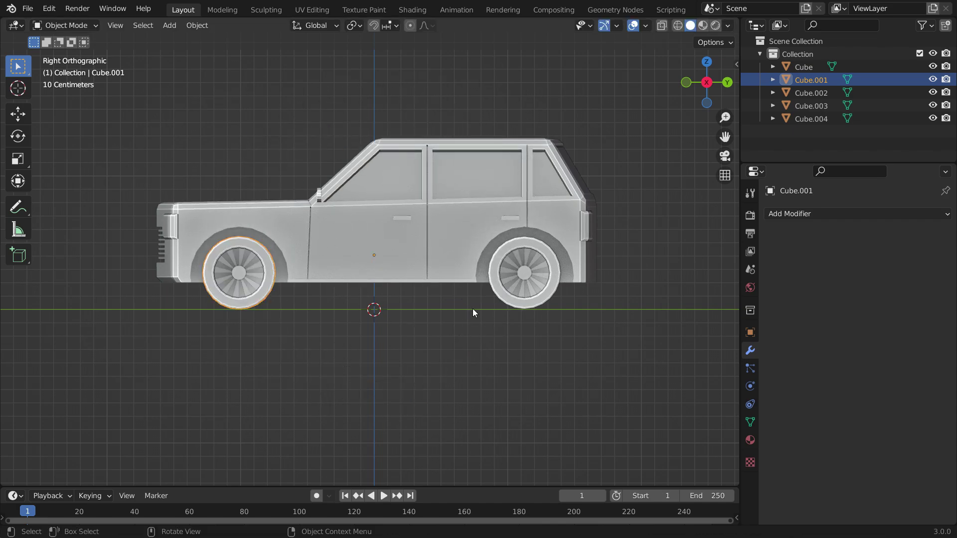
# - Set the front wheel's Origin to Geometry and confirm it now spins in place
pyautogui.click(249, 270)
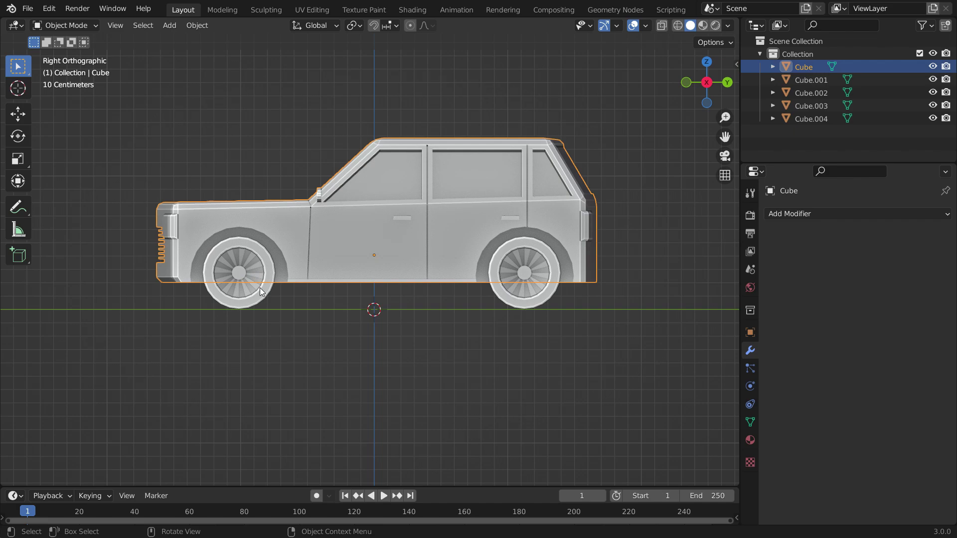
pyautogui.click(256, 282)
pyautogui.rightClick(262, 276)
pyautogui.moveTo(244, 318)
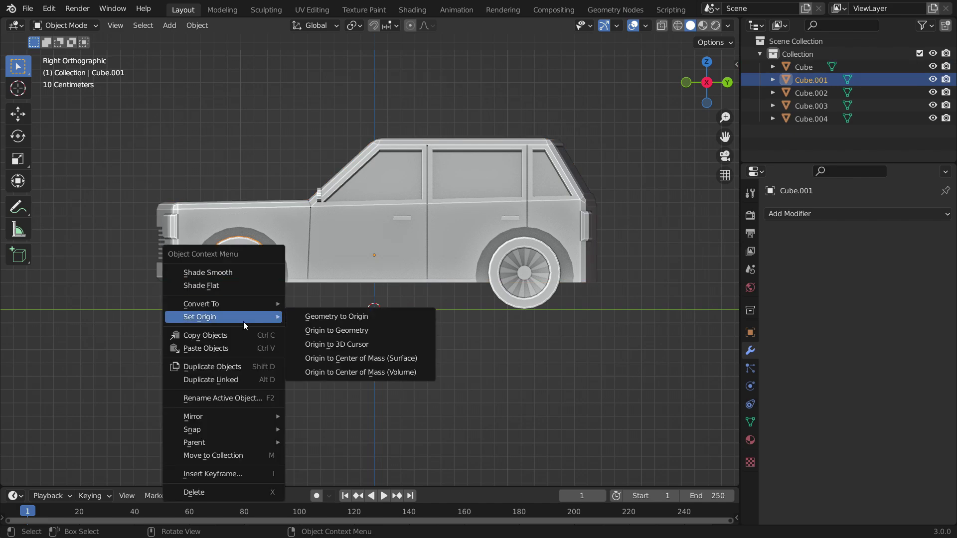
pyautogui.click(365, 338)
pyautogui.press('r')
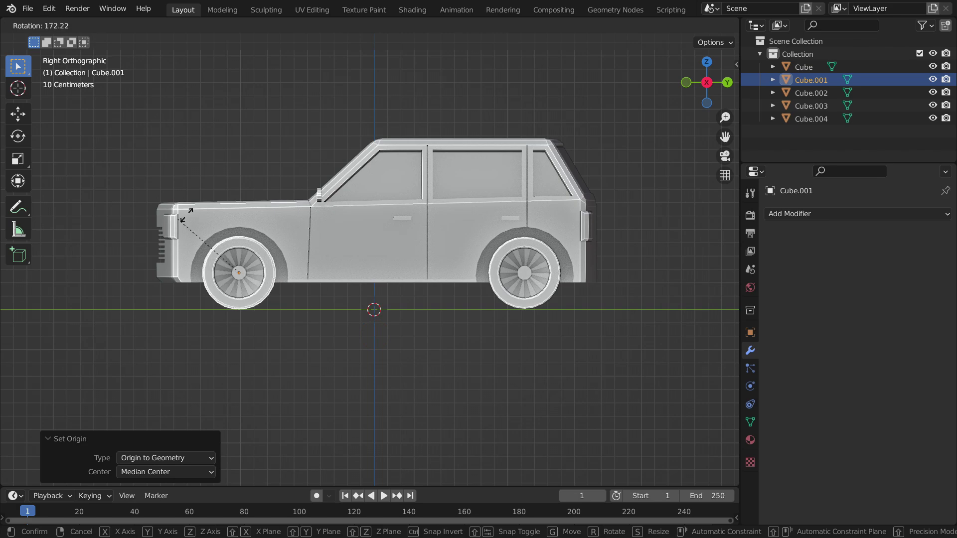
pyautogui.press('Escape')
# - Set the rear wheel's Origin to Geometry
pyautogui.click(503, 269)
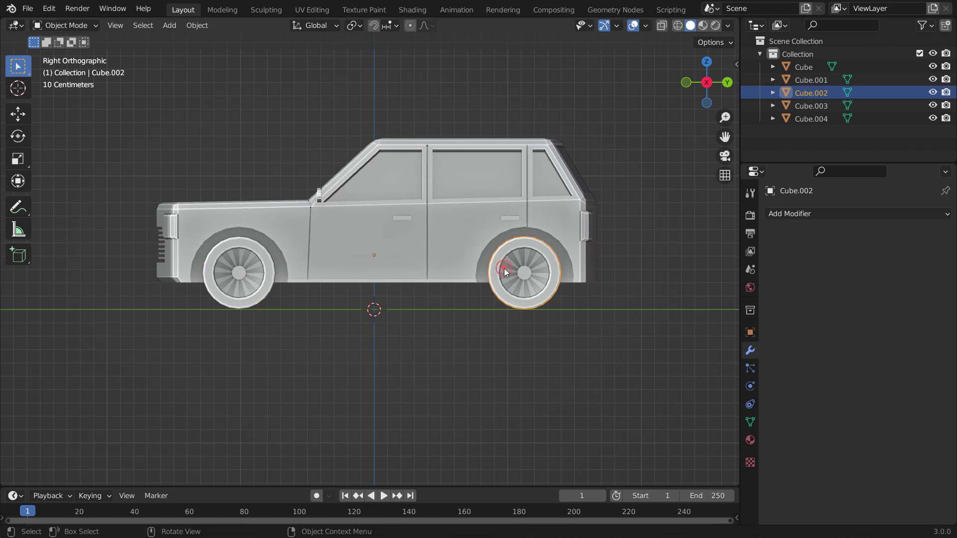
pyautogui.rightClick(504, 268)
pyautogui.moveTo(503, 268)
pyautogui.click(580, 286)
pyautogui.scroll(-2, 445, 277)
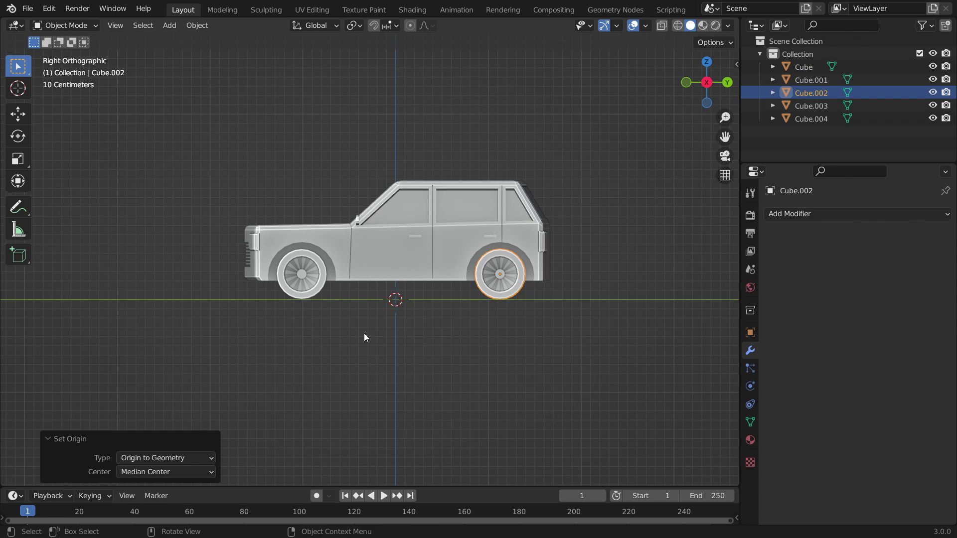
pyautogui.moveTo(364, 337); pyautogui.dragTo(533, 288, button='middle')
pyautogui.scroll(-3, 324, 278)
# - Set Origin to Geometry on both wheels on the car's far side
pyautogui.click(533, 288)
pyautogui.rightClick(518, 302)
pyautogui.moveTo(518, 302)
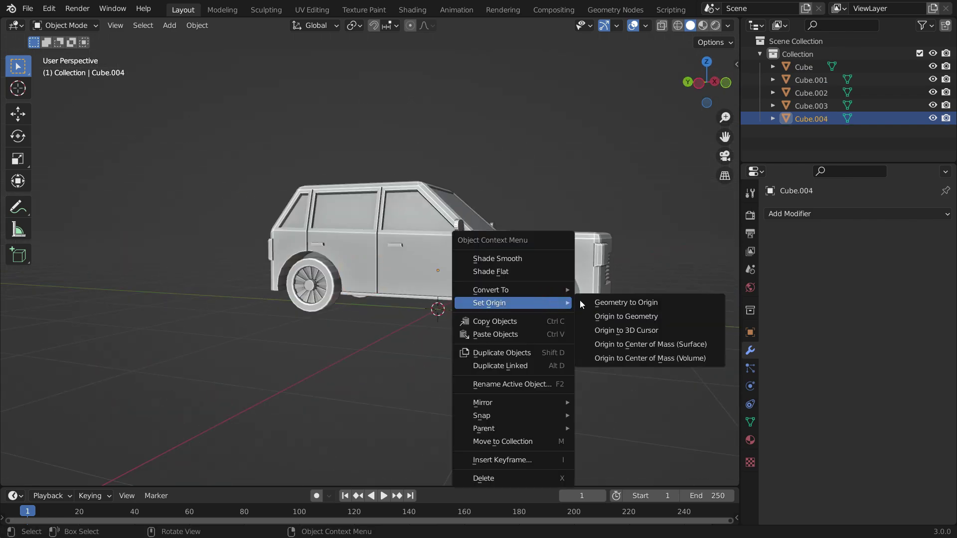
pyautogui.click(626, 317)
pyautogui.click(309, 289)
pyautogui.rightClick(288, 290)
pyautogui.moveTo(288, 289)
pyautogui.click(438, 304)
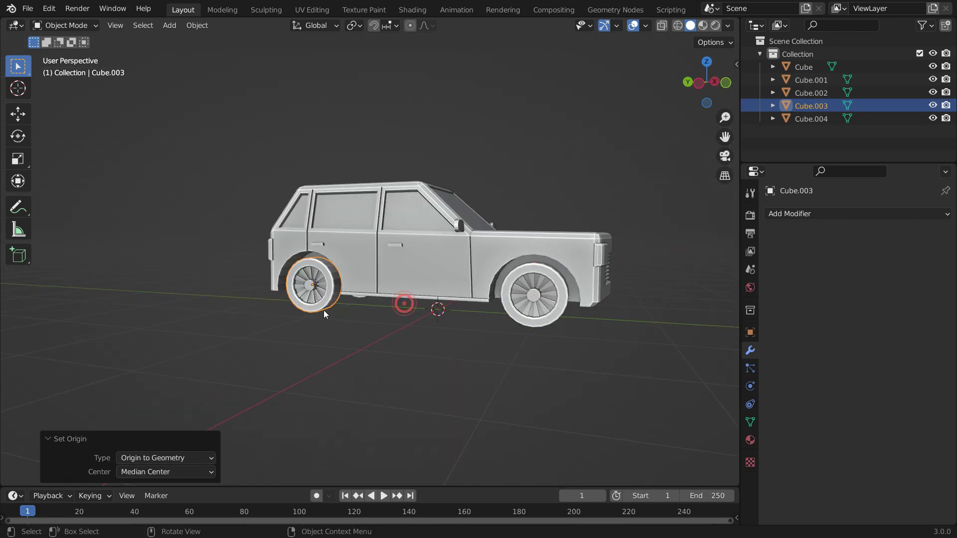
pyautogui.click(534, 294)
pyautogui.moveTo(533, 294); pyautogui.dragTo(399, 273, button='middle')
pyautogui.scroll(-3, 515, 273)
pyautogui.scroll(3, 515, 273)
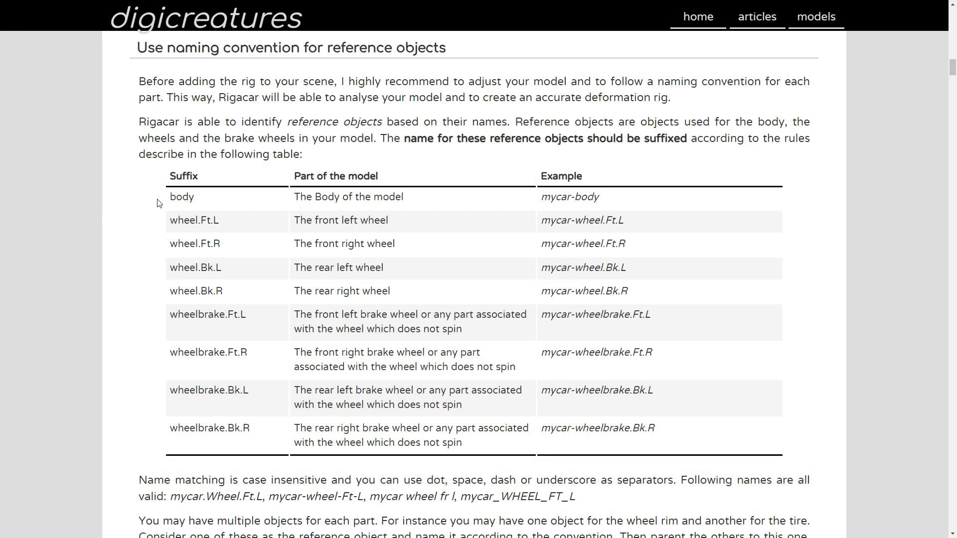
pyautogui.moveTo(171, 198); pyautogui.dragTo(649, 204)
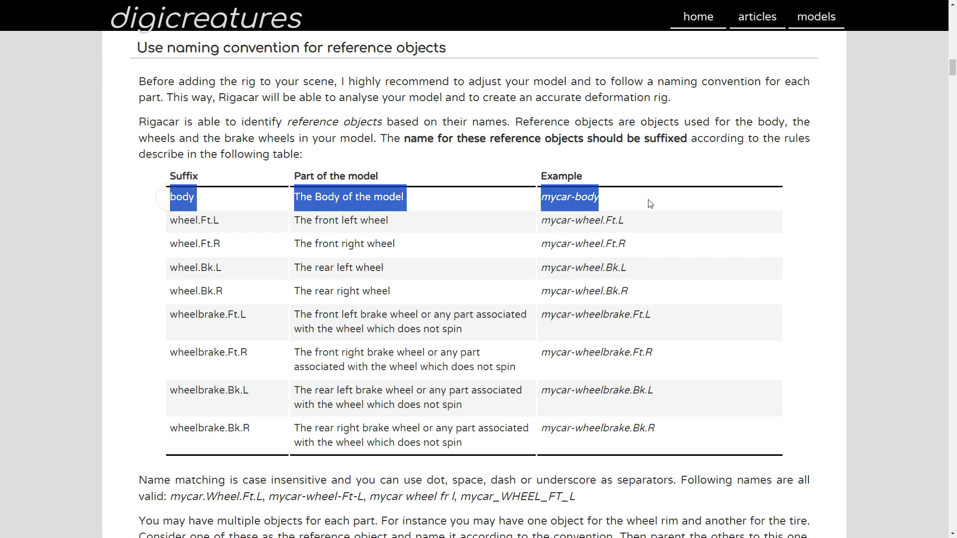
pyautogui.moveTo(171, 221); pyautogui.dragTo(581, 227)
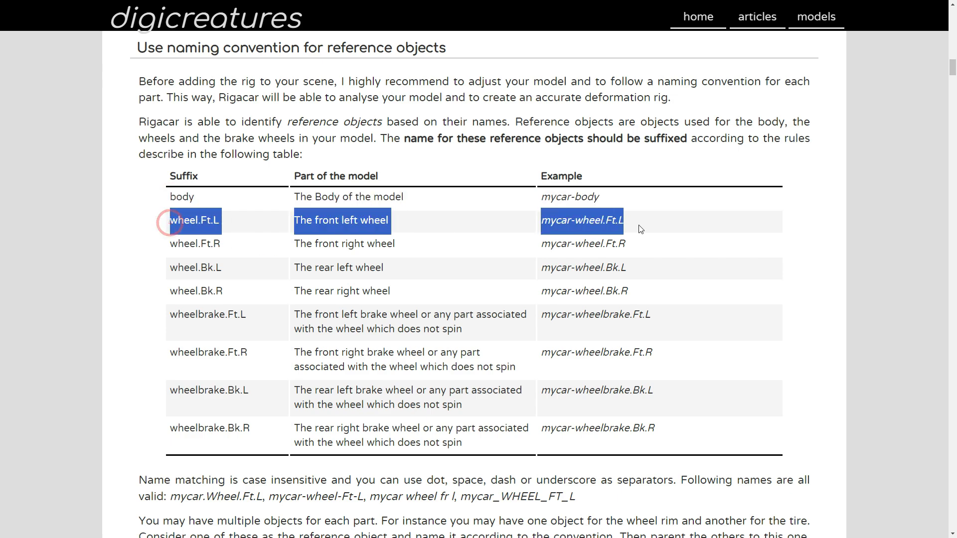
pyautogui.moveTo(172, 269); pyautogui.dragTo(604, 275)
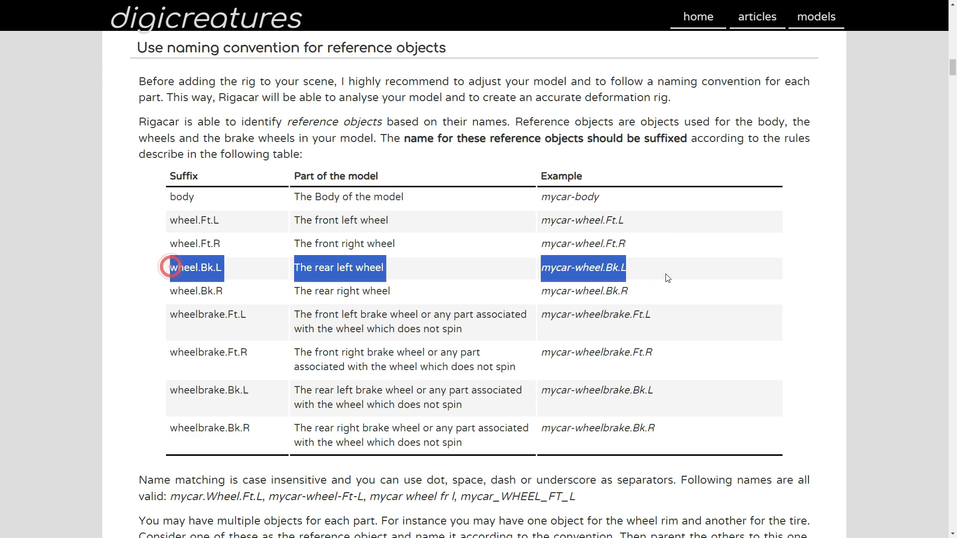
pyautogui.moveTo(171, 328); pyautogui.dragTo(716, 325)
pyautogui.click(874, 290)
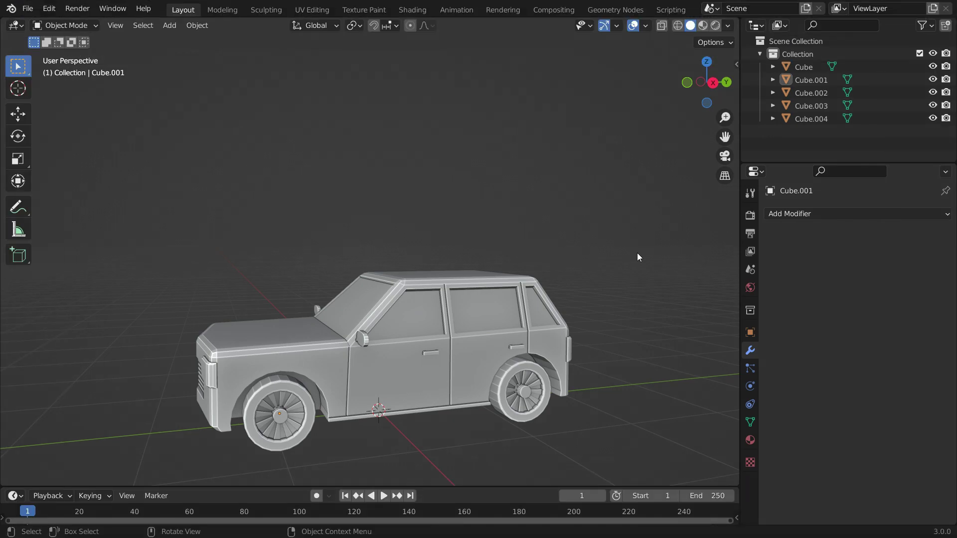
# - Rename the body object Cube to CAR-body in the Outliner
pyautogui.click(455, 312)
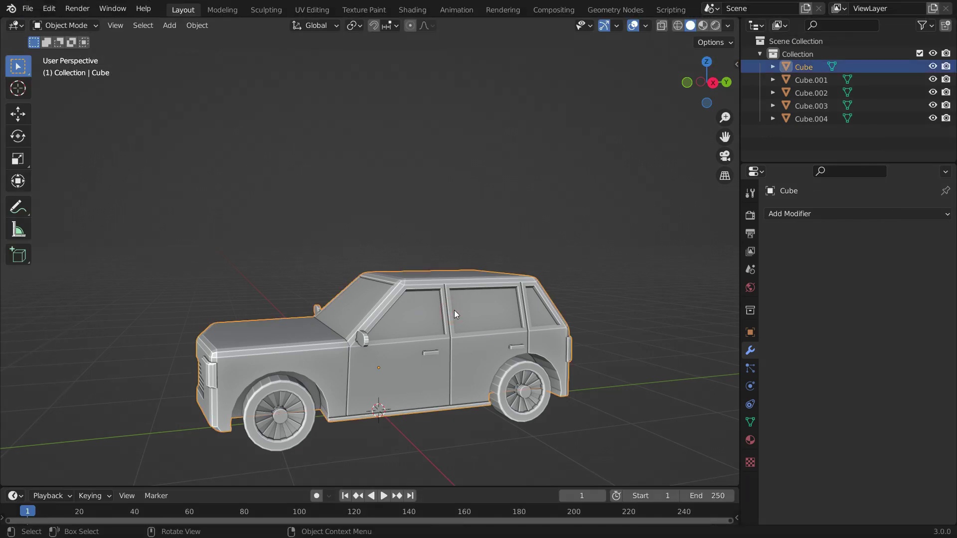
pyautogui.doubleClick(817, 69)
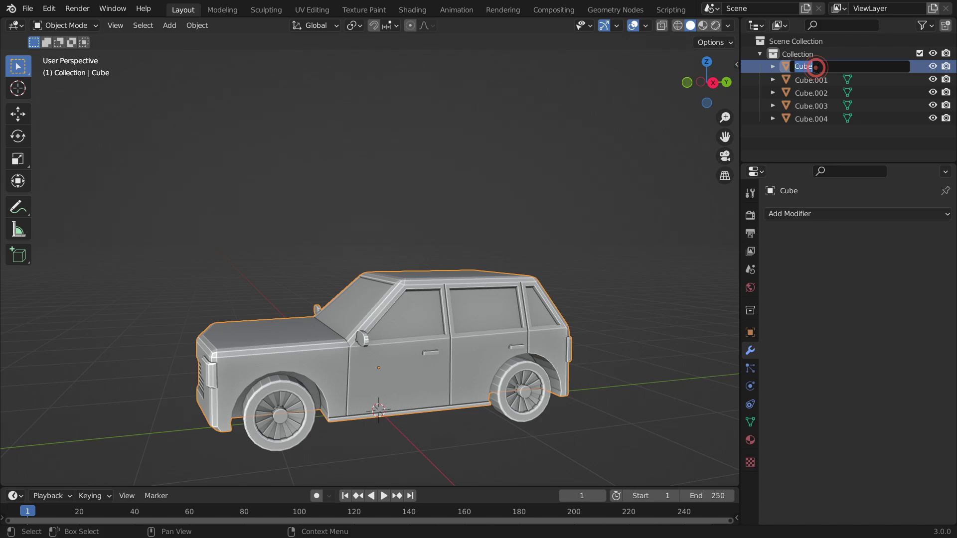
pyautogui.write('C')
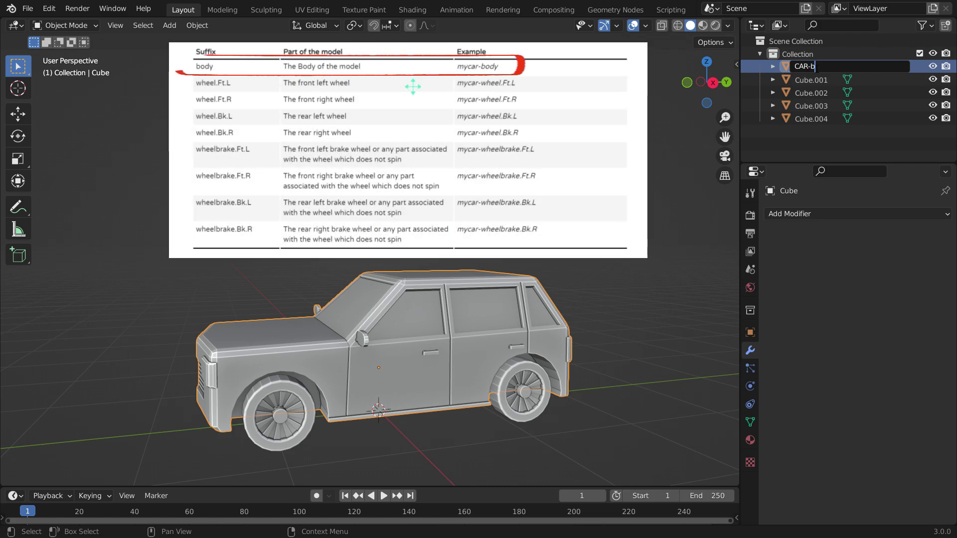
pyautogui.write('body')
pyautogui.press('Return')
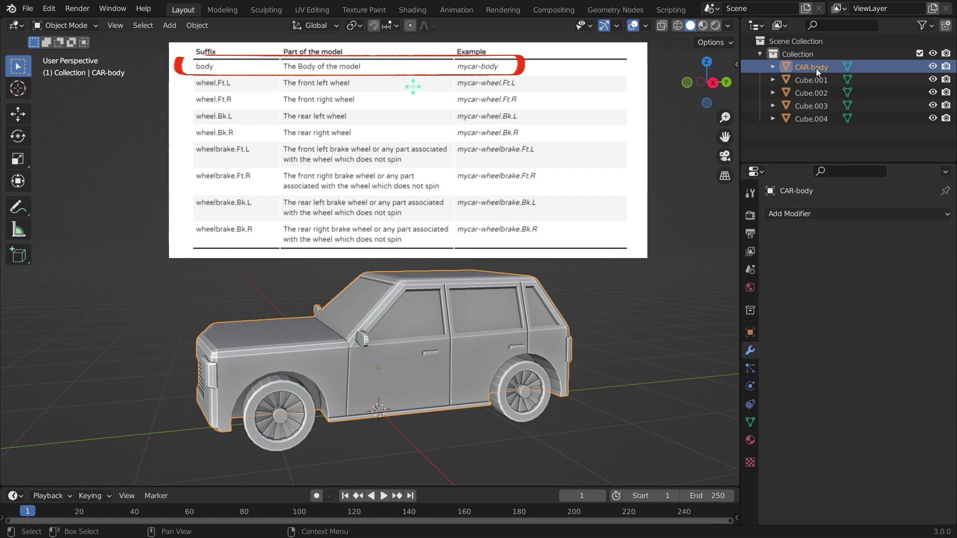
# - Rename the left wheels to CAR-wheel.Ft.L and CAR-wheel.Bk.L
pyautogui.click(307, 393)
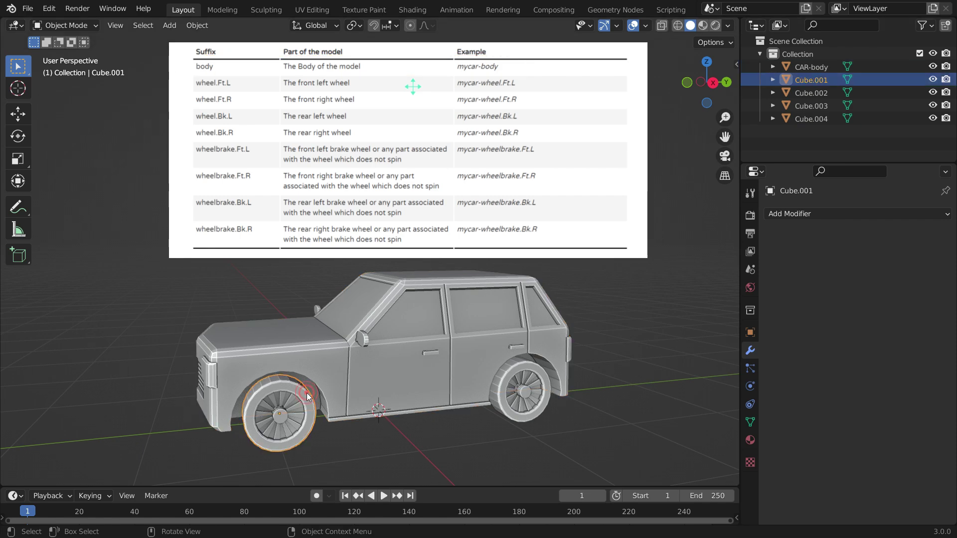
pyautogui.doubleClick(827, 80)
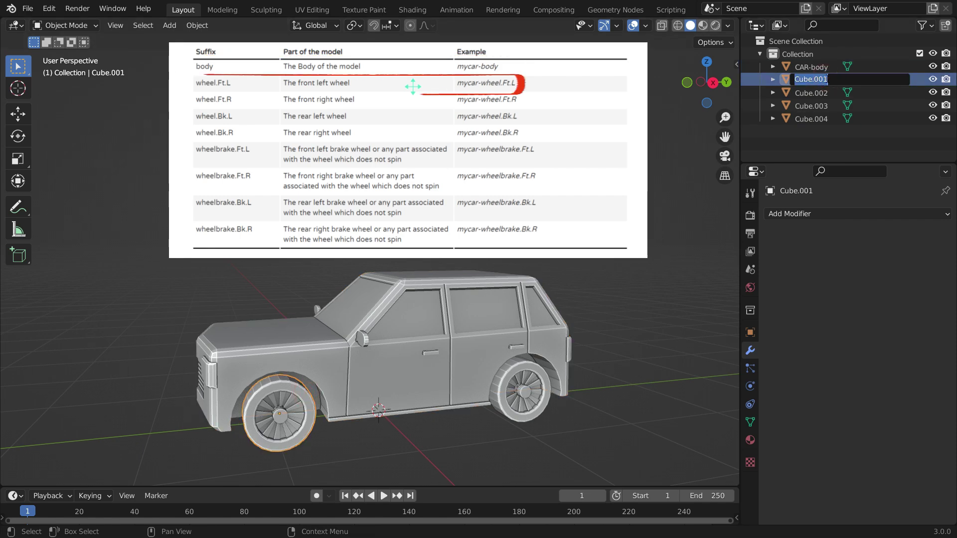
pyautogui.write('CAR-wh')
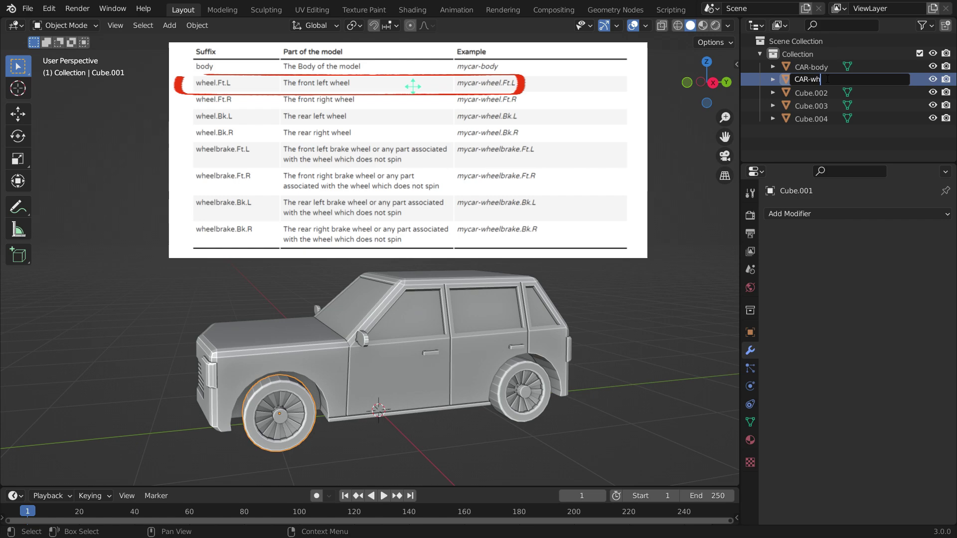
pyautogui.write('eel.Ft.L')
pyautogui.press('Return')
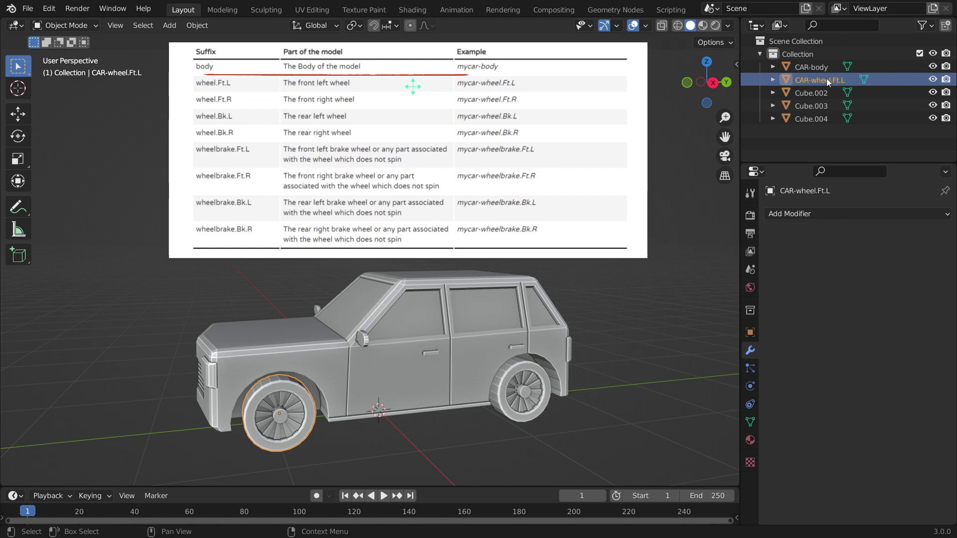
pyautogui.click(529, 377)
pyautogui.press('F2')
pyautogui.write('CAR')
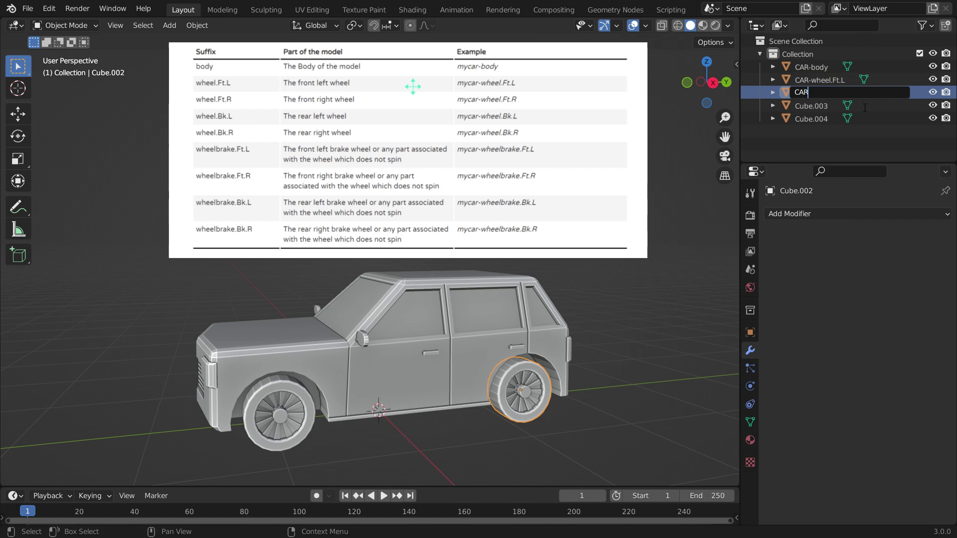
pyautogui.write('-wheel.Bk.L')
pyautogui.press('Return')
# - Rename the right wheels to CAR-wheel.Ft.R and CAR-wheel.Bk.R
pyautogui.moveTo(663, 478); pyautogui.dragTo(567, 418, button='middle')
pyautogui.click(567, 418)
pyautogui.press('F2')
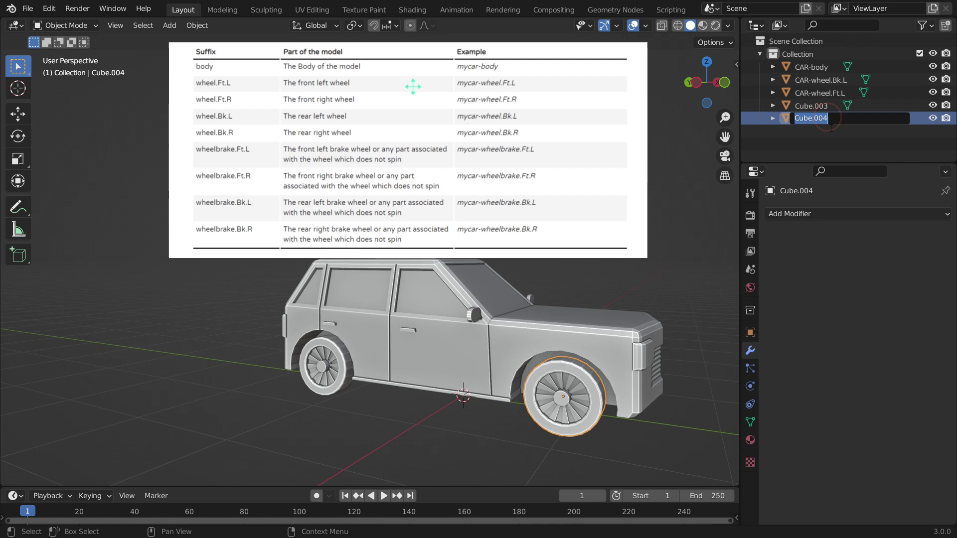
pyautogui.write('CAR-wheel.Ft.R')
pyautogui.press('Return')
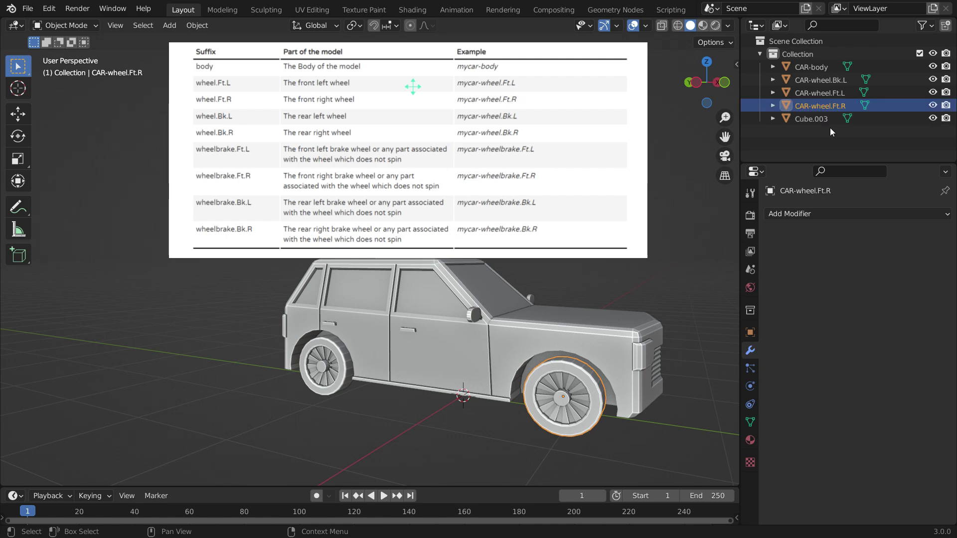
pyautogui.click(830, 120)
pyautogui.press('F2')
pyautogui.write('CAR')
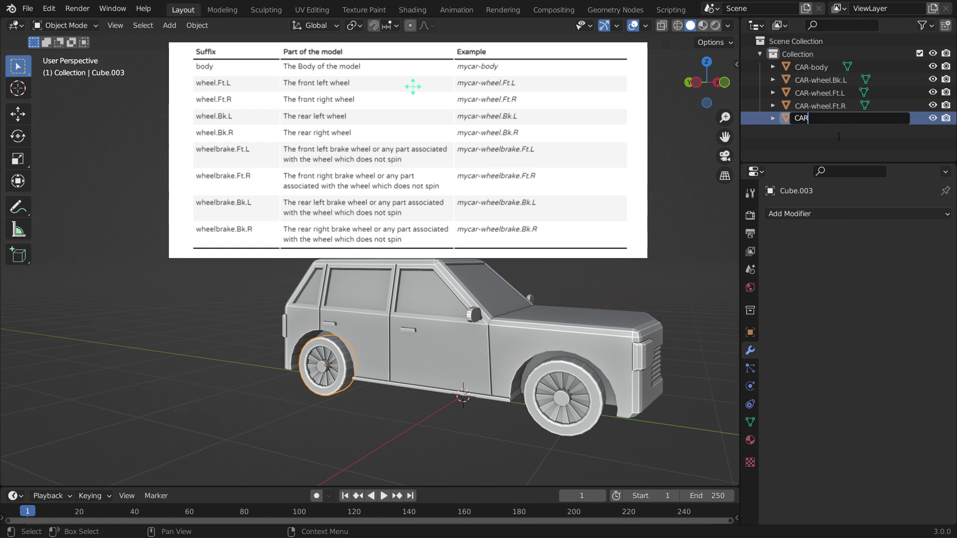
pyautogui.write('-wheel.Bk.R')
pyautogui.press('Return')
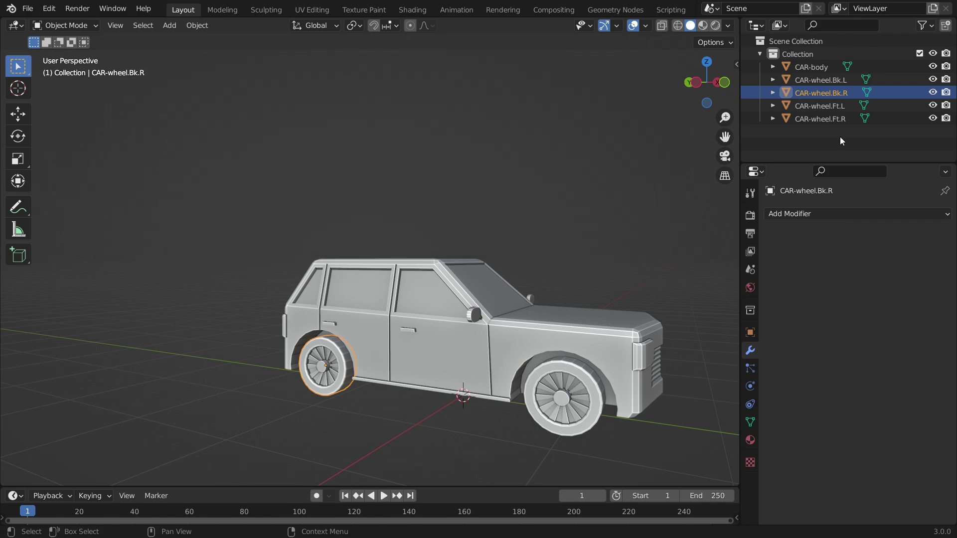
# - Select the body and all four wheels and add an Armature > Car (deformation rig)
pyautogui.scroll(-3, 456, 235)
pyautogui.moveTo(468, 309); pyautogui.dragTo(252, 337, button='middle')
pyautogui.scroll(3, 250, 337)
pyautogui.scroll(-1, 249, 337)
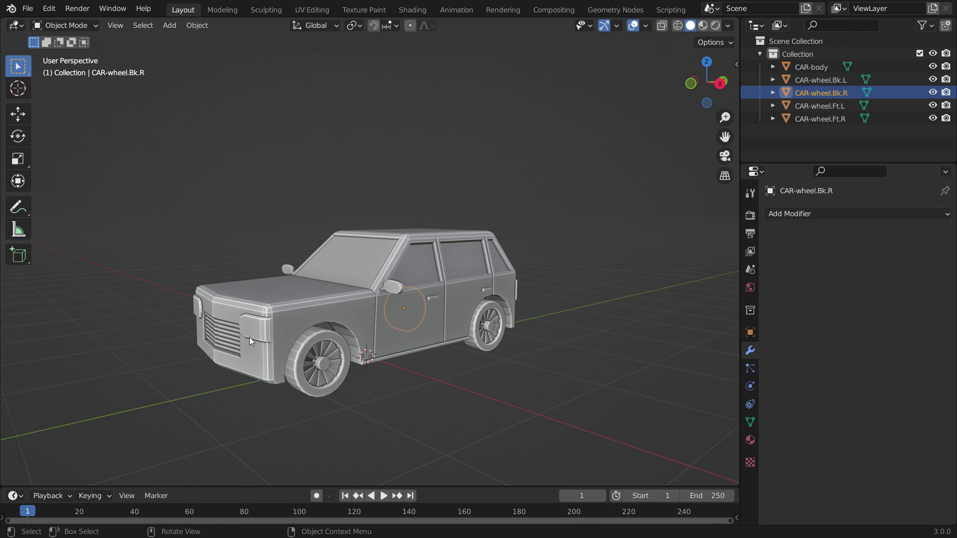
pyautogui.press('a')
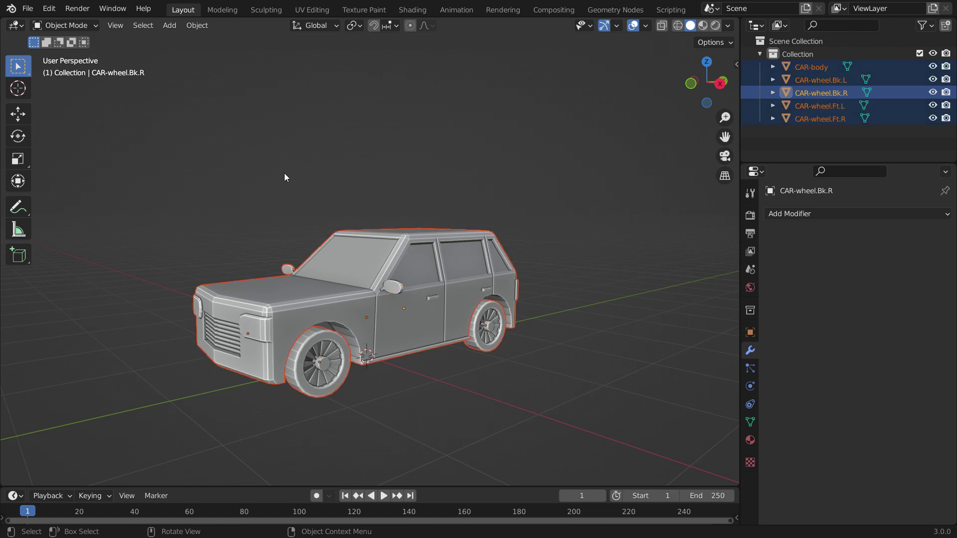
pyautogui.hotkey('shift', 'a')
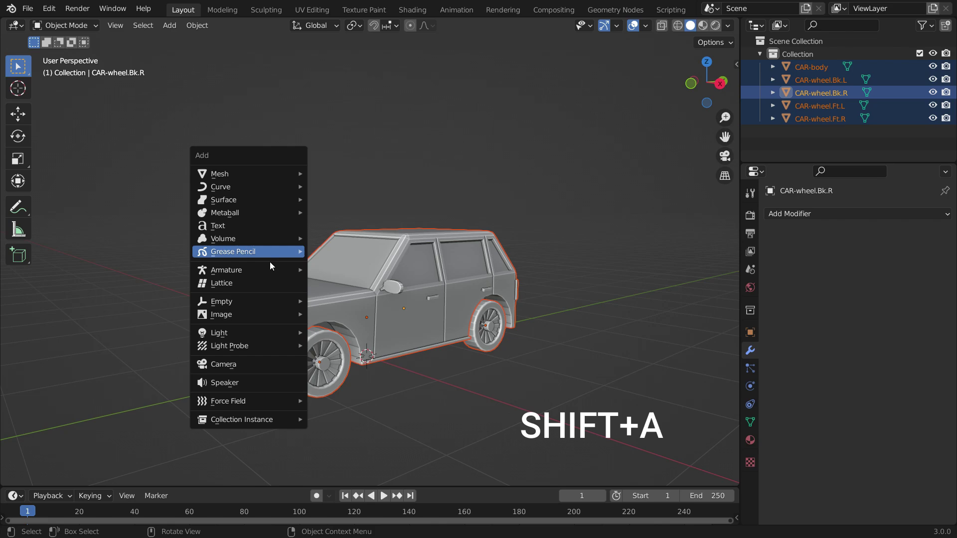
pyautogui.moveTo(268, 269)
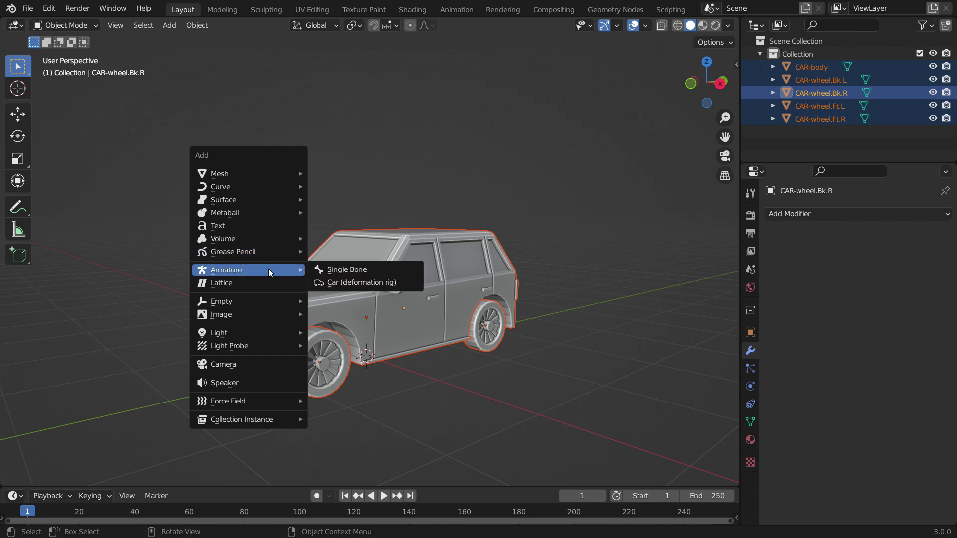
pyautogui.click(408, 283)
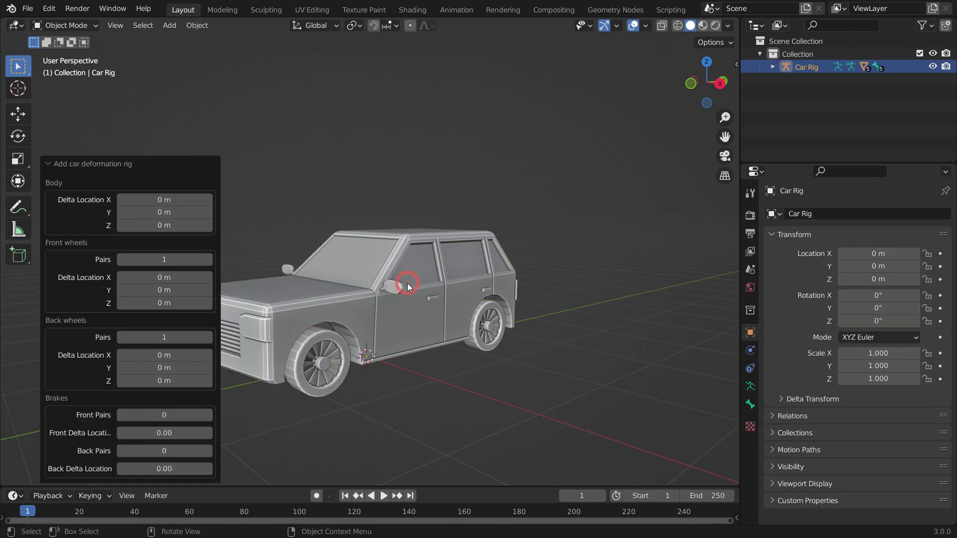
# - Switch the viewport to wireframe and collapse the rig's redo panel to inspect the bones
pyautogui.press('z')
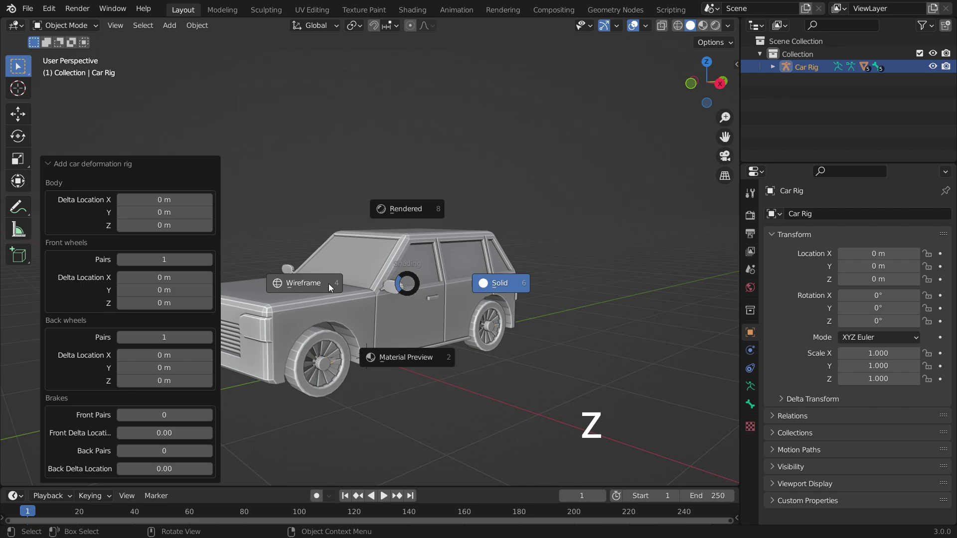
pyautogui.click(320, 288)
pyautogui.click(42, 163)
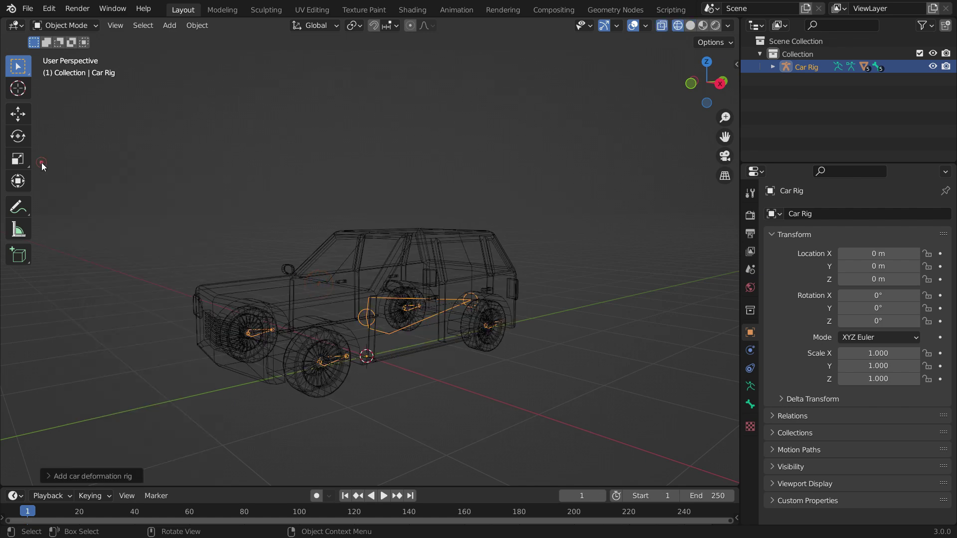
pyautogui.moveTo(422, 357)
pyautogui.mouseDown(button='middle')
pyautogui.moveTo(380, 367)
pyautogui.moveTo(420, 377)
pyautogui.moveTo(416, 368)
pyautogui.mouseUp(button='middle')
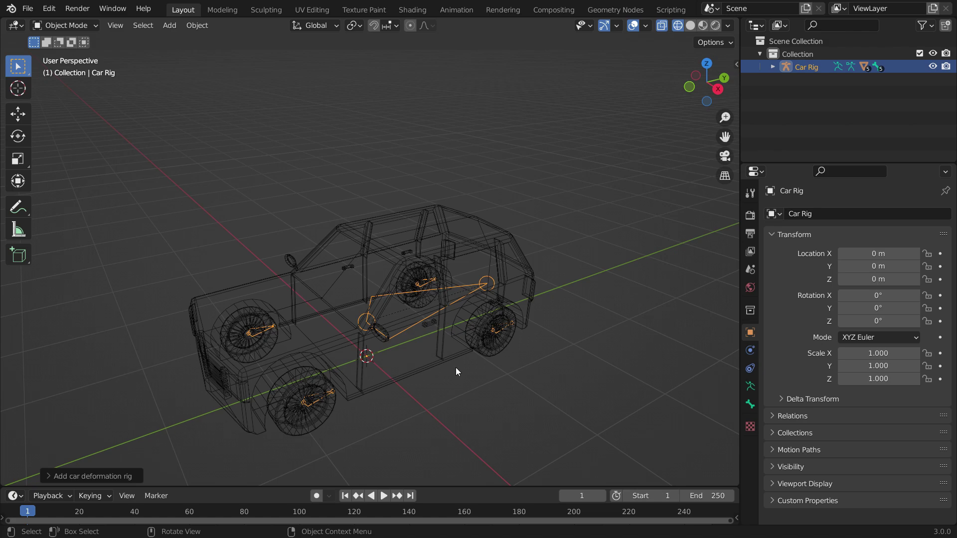
# - Generate the animation rig from the Rigacar sidebar tab
pyautogui.press('n')
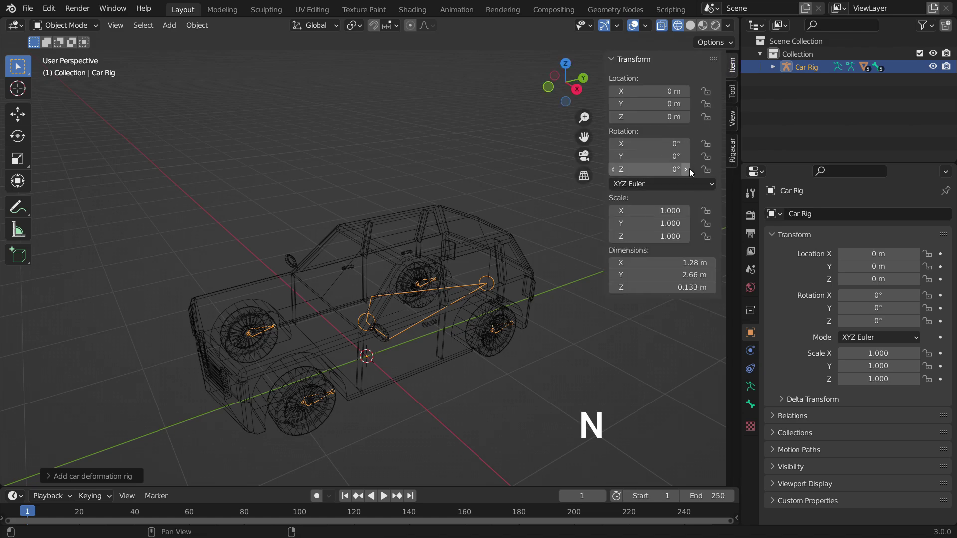
pyautogui.click(730, 155)
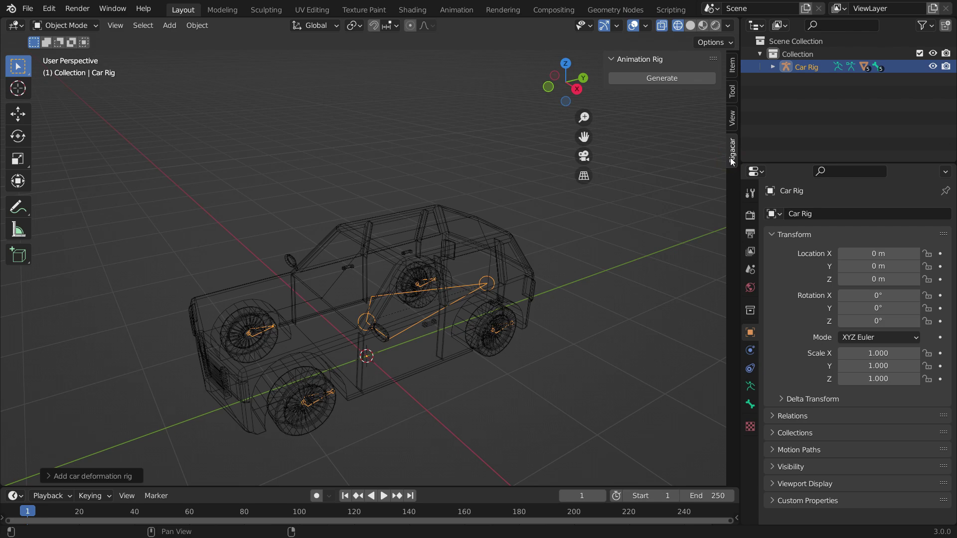
pyautogui.click(689, 77)
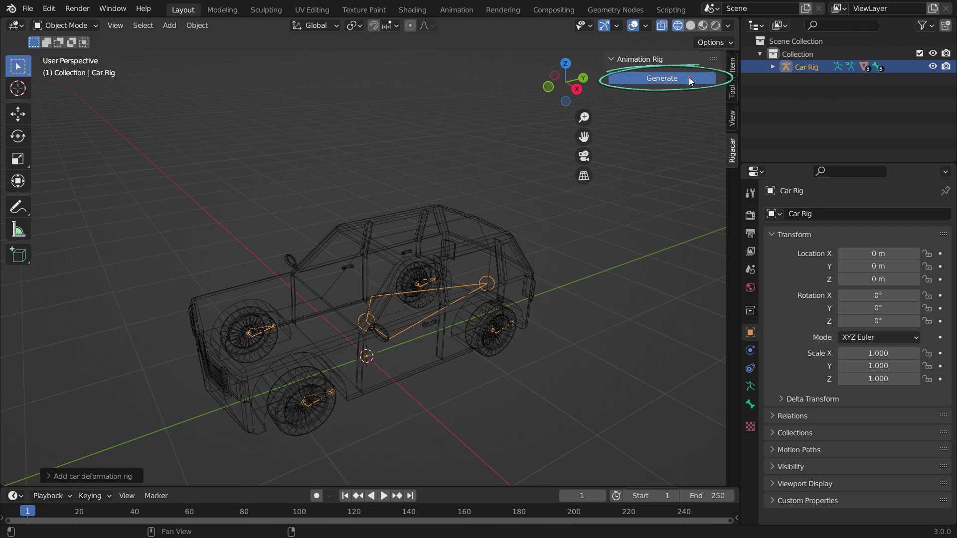
# - Switch the viewport back to solid shading
pyautogui.scroll(-3, 521, 250)
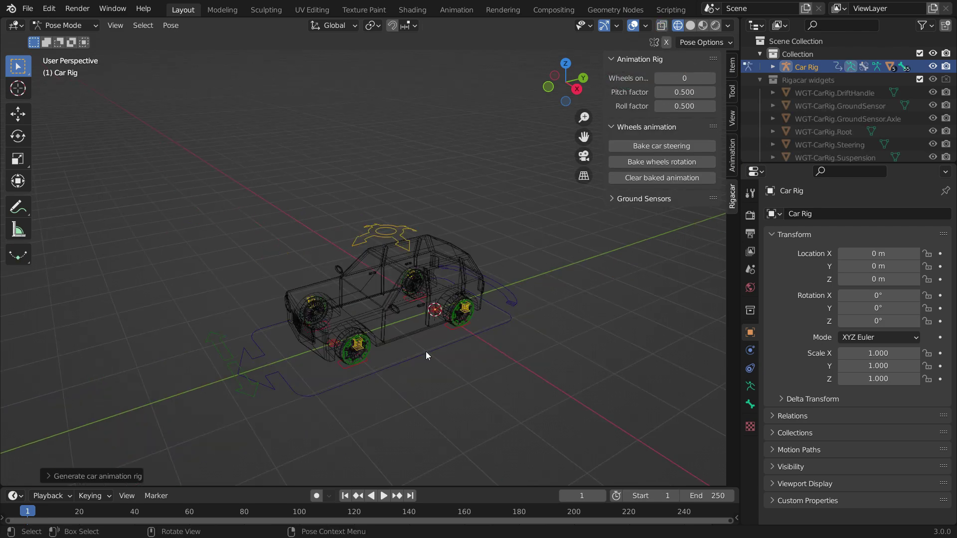
pyautogui.moveTo(426, 351)
pyautogui.mouseDown(button='middle')
pyautogui.moveTo(415, 339)
pyautogui.moveTo(419, 347)
pyautogui.mouseUp(button='middle')
pyautogui.press('z')
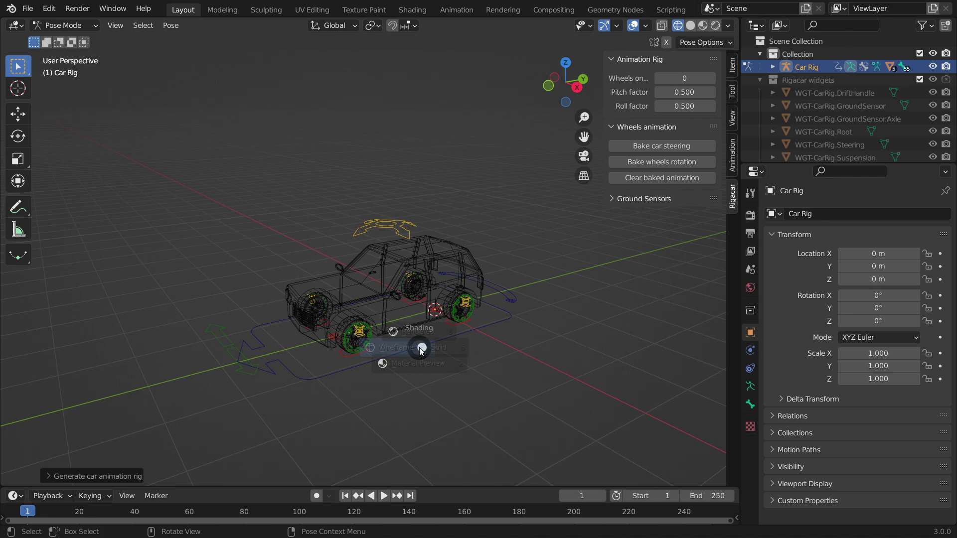
pyautogui.click(513, 349)
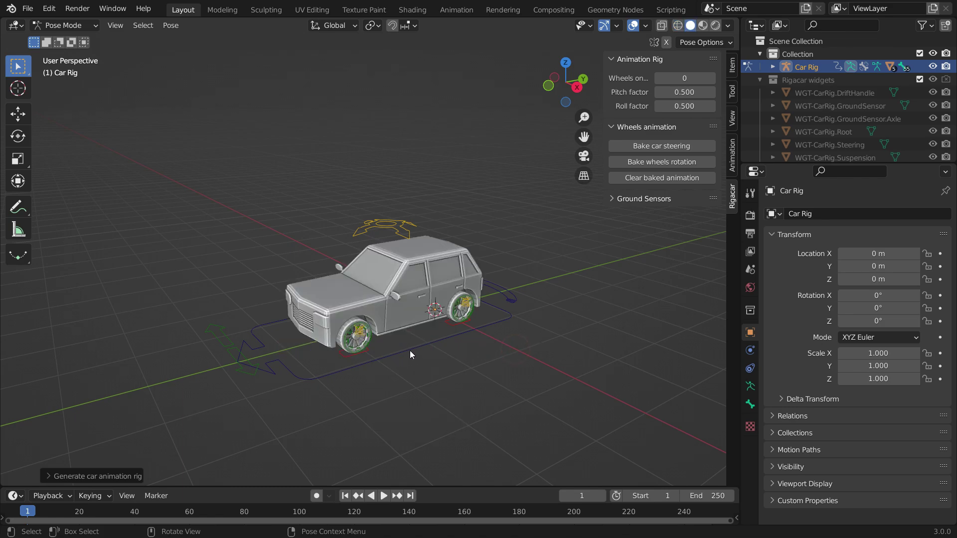
# - Select the rig's Root control and test-move the whole car, cancelling to keep it in place
pyautogui.scroll(2, 410, 351)
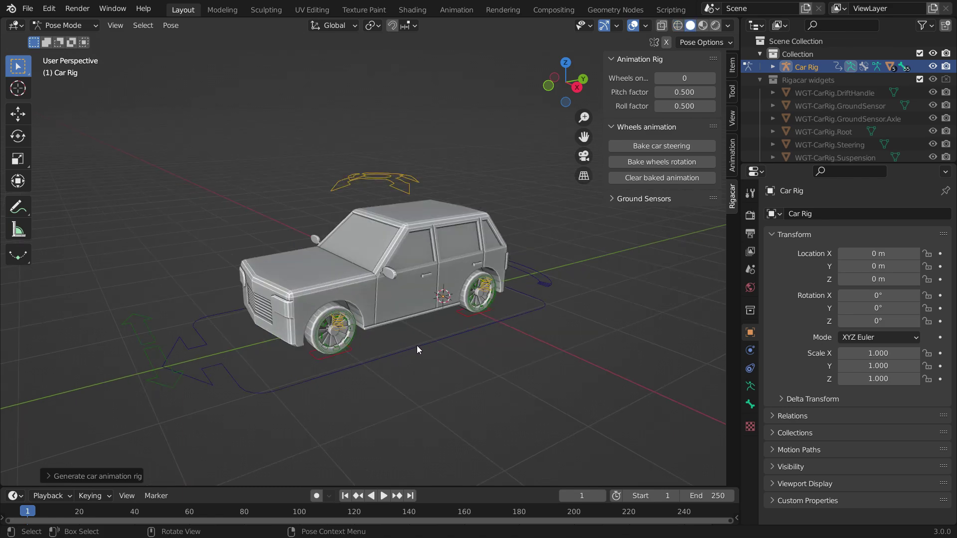
pyautogui.click(416, 345)
pyautogui.scroll(-2, 429, 345)
pyautogui.press('g')
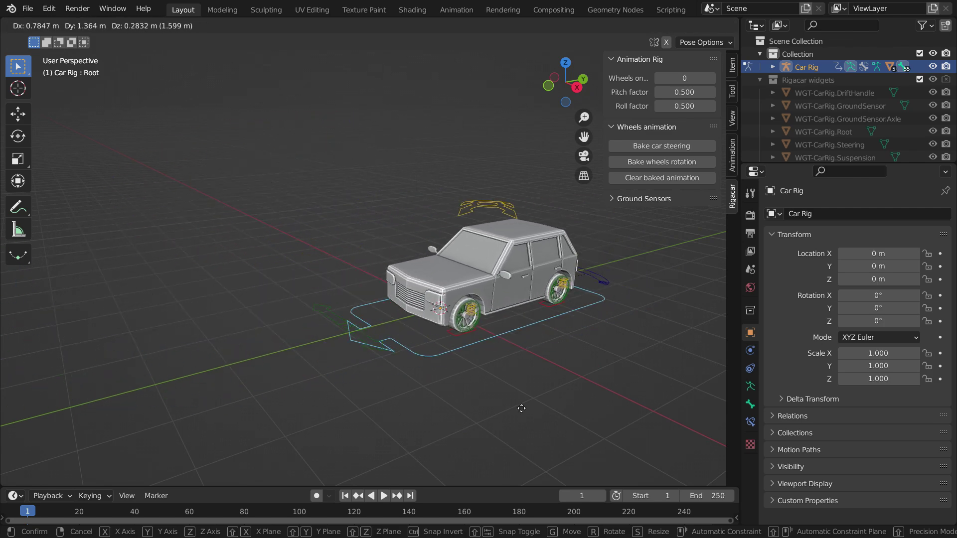
pyautogui.rightClick(455, 399)
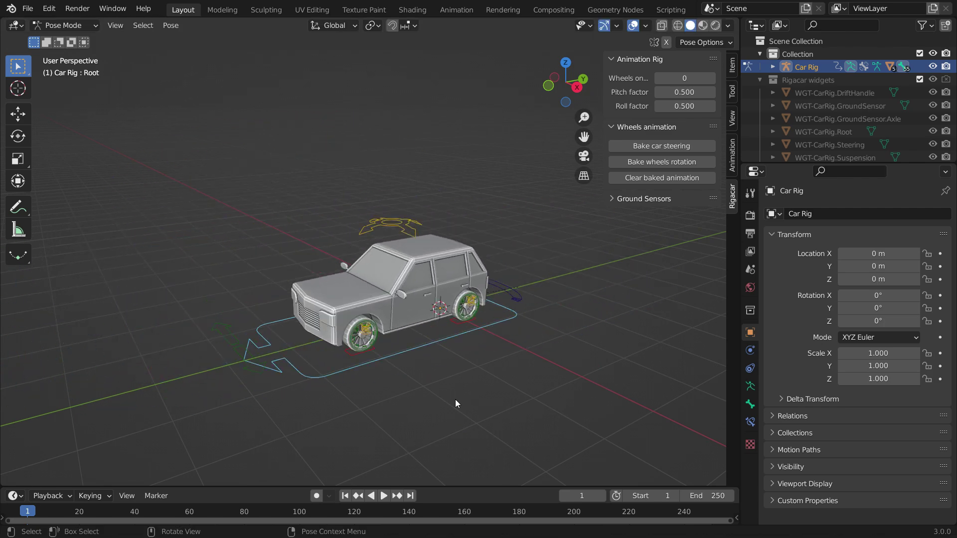
# - Test the Steering control from the front, cancelling each wheel-turning move
pyautogui.click(230, 337)
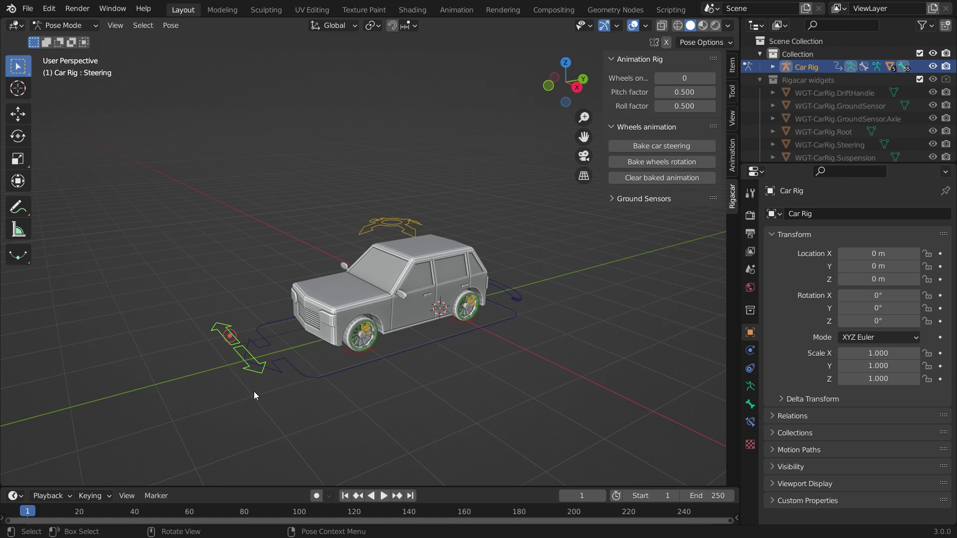
pyautogui.moveTo(253, 391); pyautogui.dragTo(275, 395, button='middle')
pyautogui.press('g')
pyautogui.press('x')
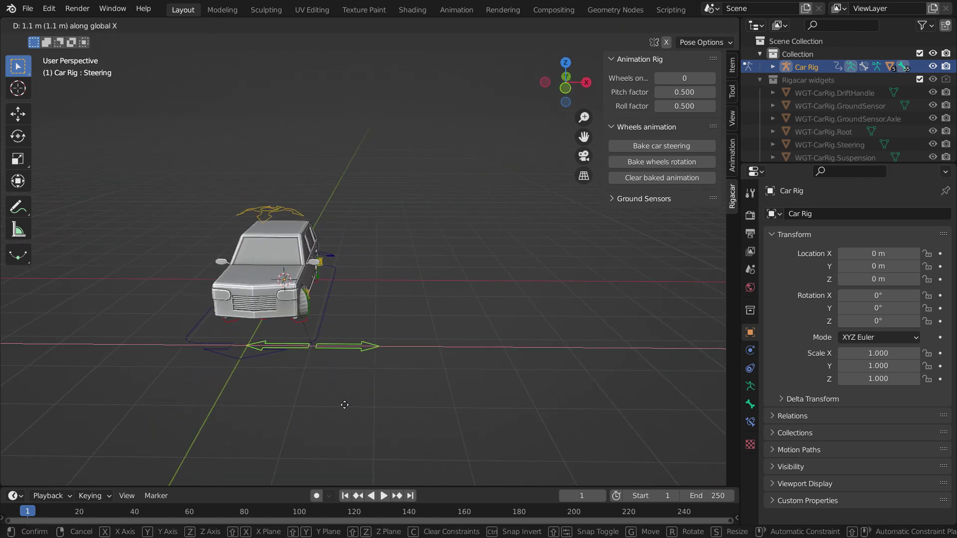
pyautogui.press('Escape')
pyautogui.moveTo(220, 371); pyautogui.dragTo(360, 414, button='middle')
pyautogui.press('g')
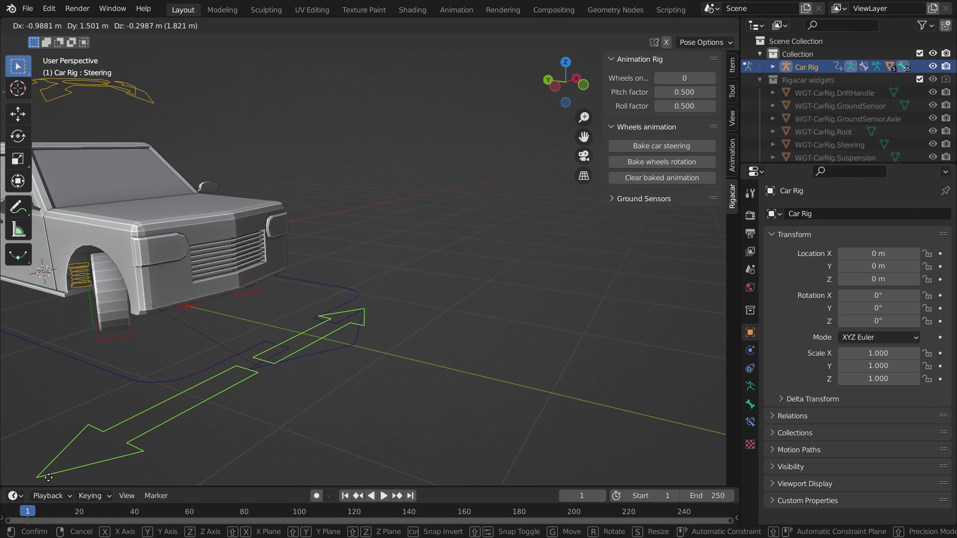
pyautogui.press('Escape')
# - Test-move the Suspension control to tilt the body, then cancel
pyautogui.scroll(-5, 316, 346)
pyautogui.moveTo(304, 372); pyautogui.dragTo(206, 353, button='middle')
pyautogui.scroll(3, 508, 248)
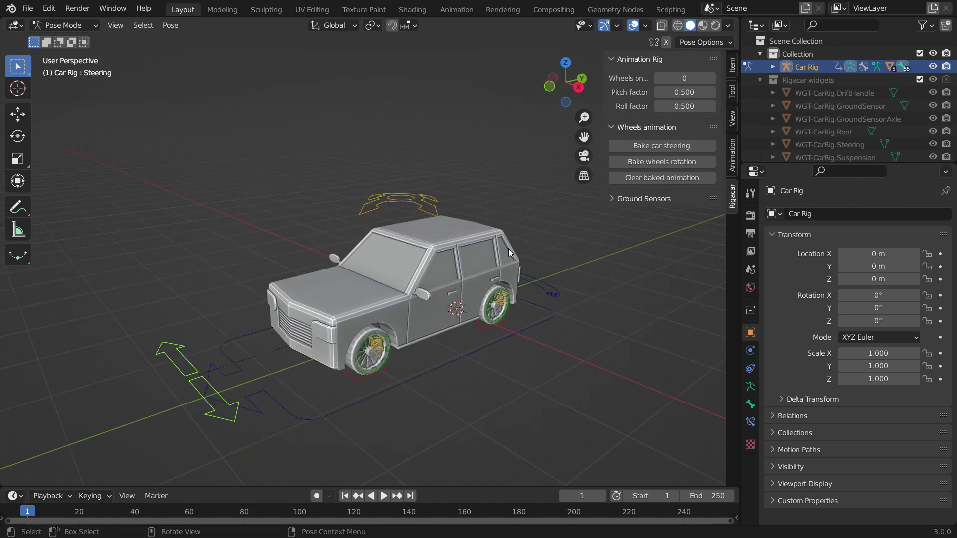
pyautogui.click(396, 202)
pyautogui.press('g')
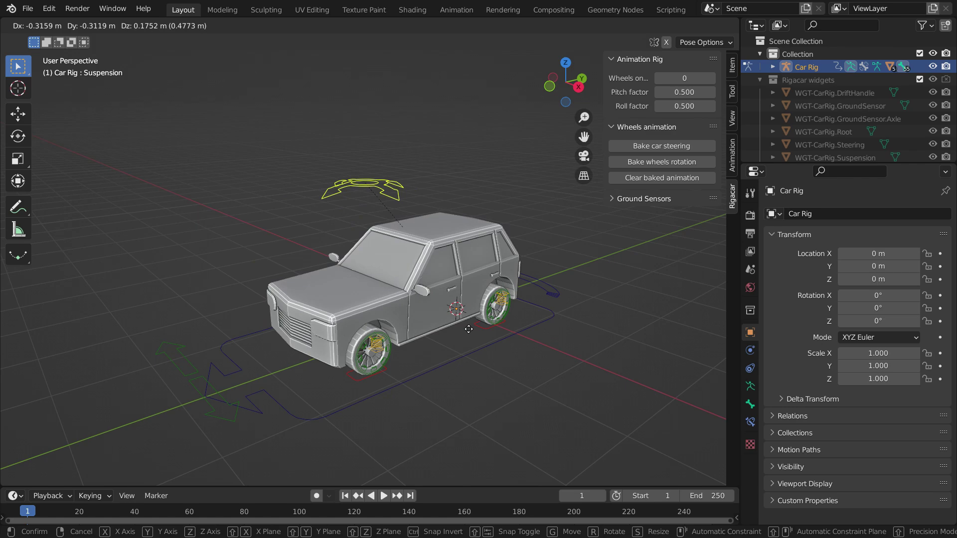
pyautogui.press('Escape')
# - Inspect the front and rear-left ground sensor bones from below, then deselect from a side view
pyautogui.moveTo(443, 415); pyautogui.dragTo(381, 294, button='middle')
pyautogui.click(368, 256)
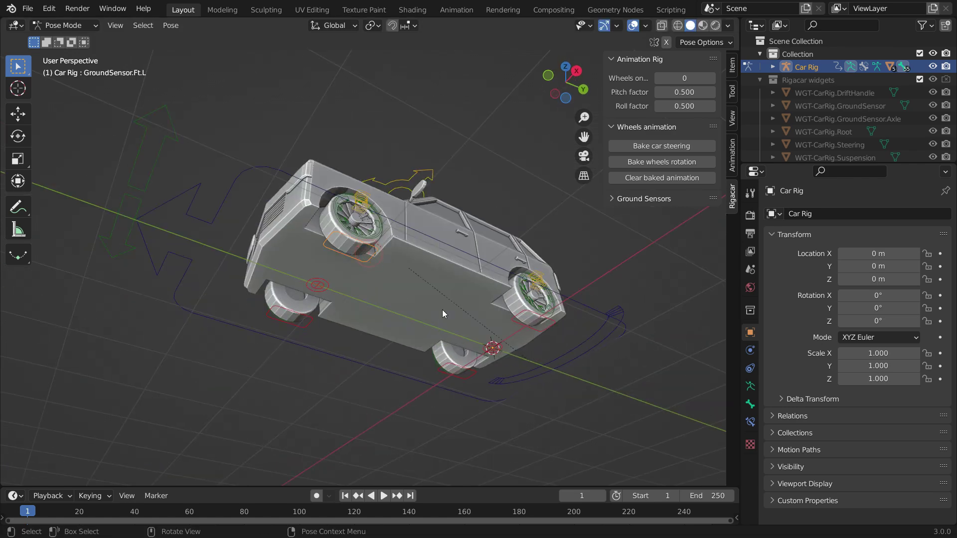
pyautogui.click(530, 328)
pyautogui.moveTo(422, 306); pyautogui.dragTo(482, 221, button='middle')
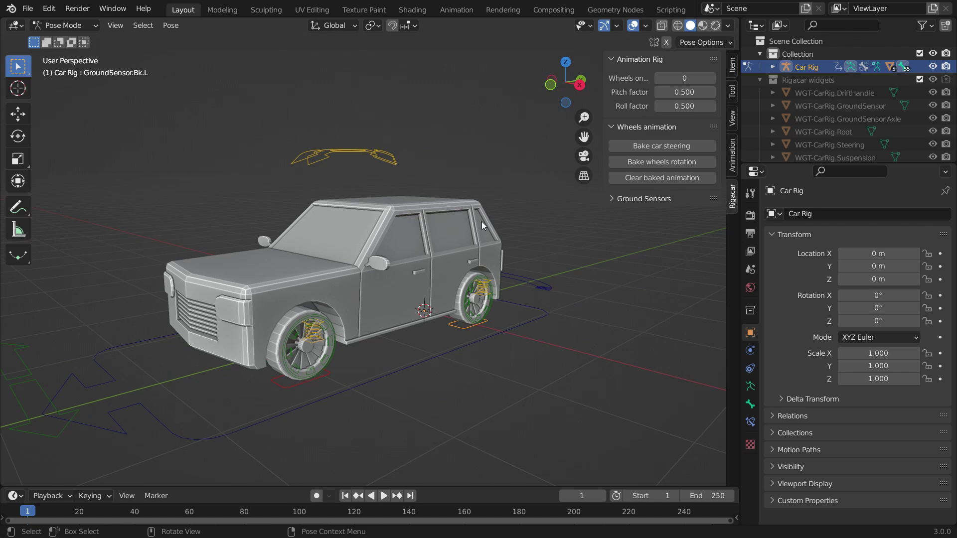
pyautogui.click(485, 178)
# - Return the rig to Object Mode and view the scene from the top
pyautogui.click(88, 25)
pyautogui.click(81, 39)
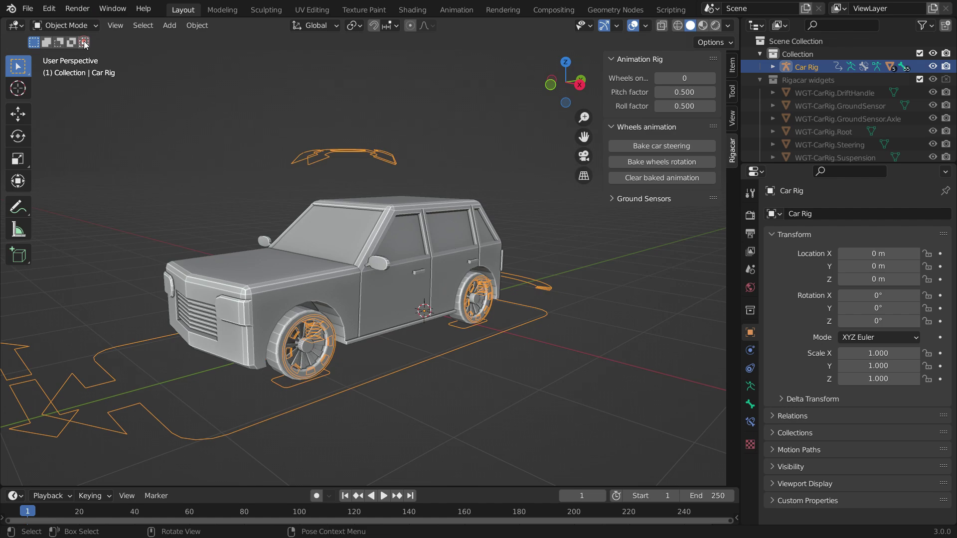
pyautogui.press('KP_7')
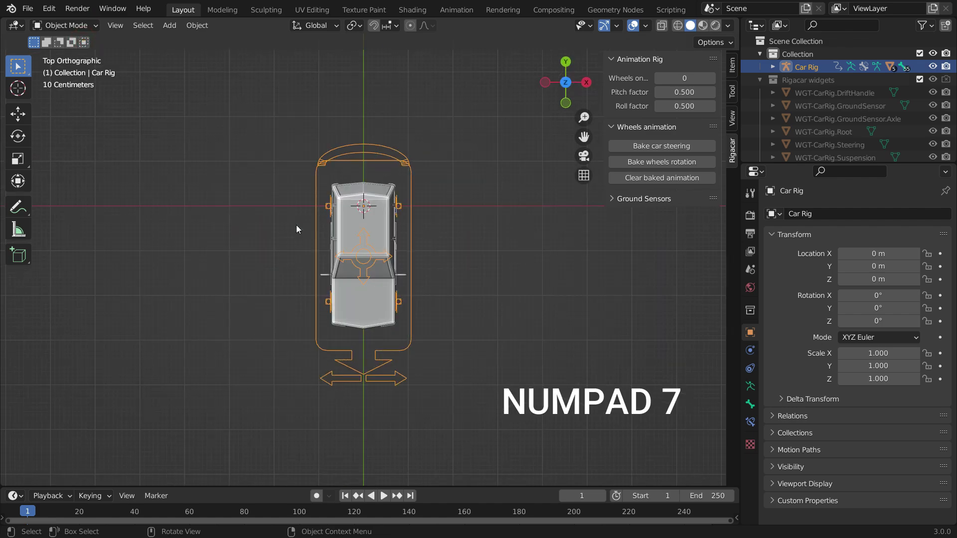
# - Add a Path curve at the car's centre
pyautogui.hotkey('shift', 'a')
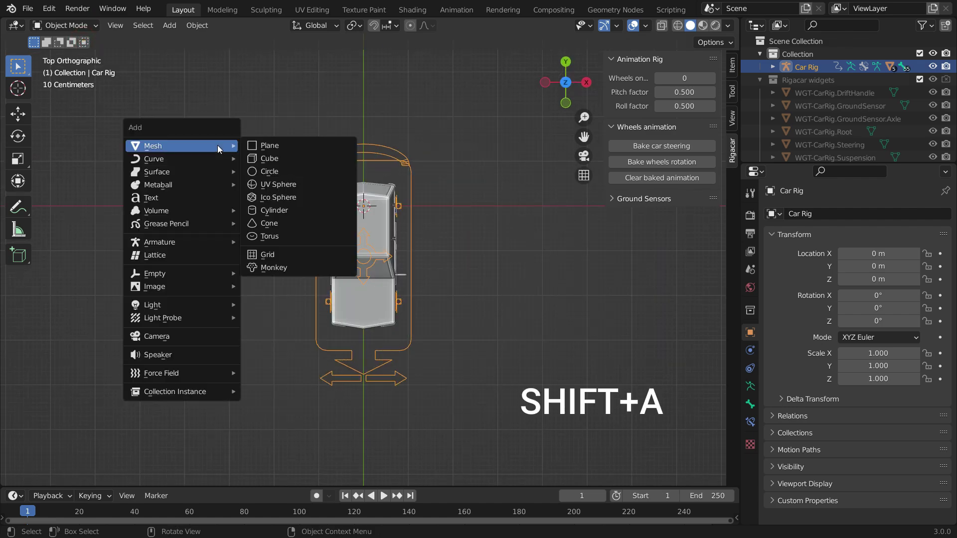
pyautogui.moveTo(210, 156)
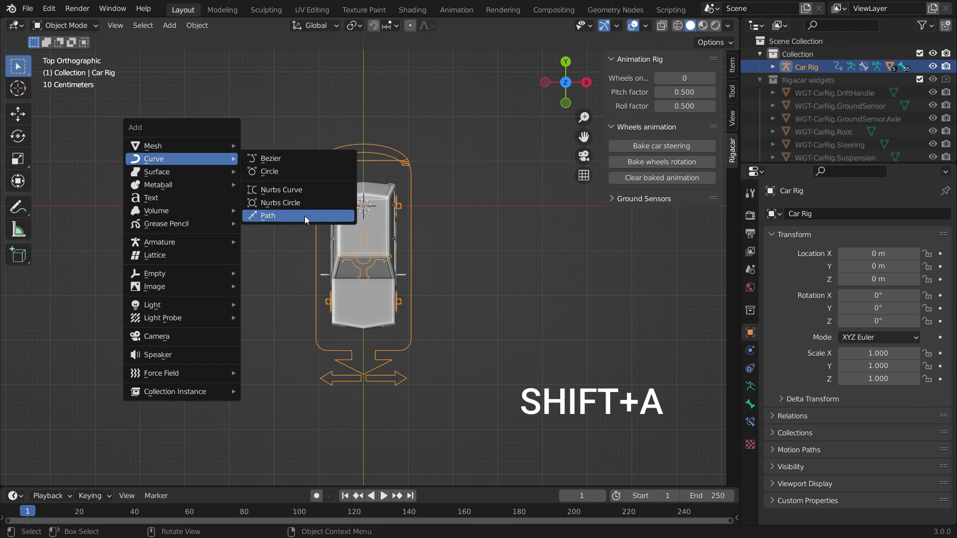
pyautogui.click(304, 215)
# - In Edit Mode, rotate the path 90° about Z and show its normals and the sidebar
pyautogui.press('Tab')
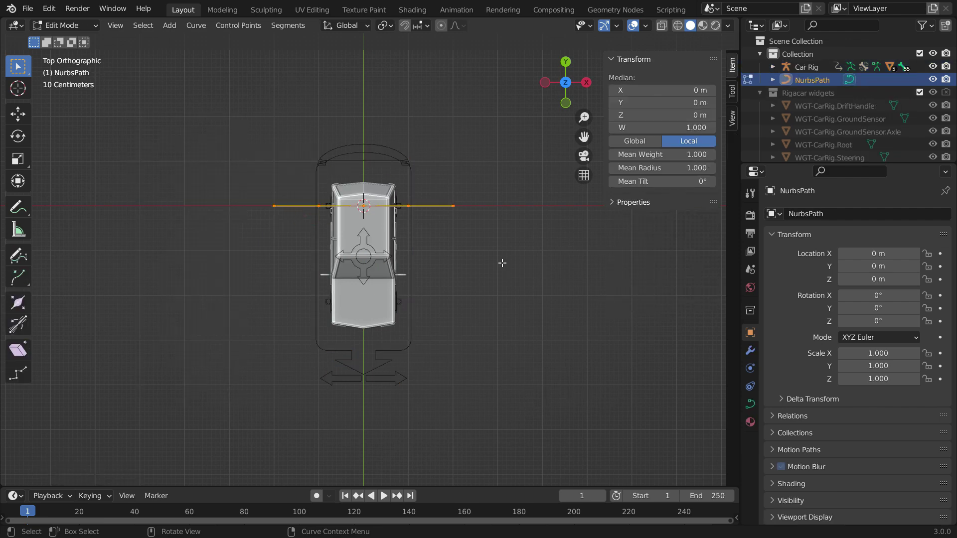
pyautogui.press('r')
pyautogui.press('9')
pyautogui.press('0')
pyautogui.press('Return')
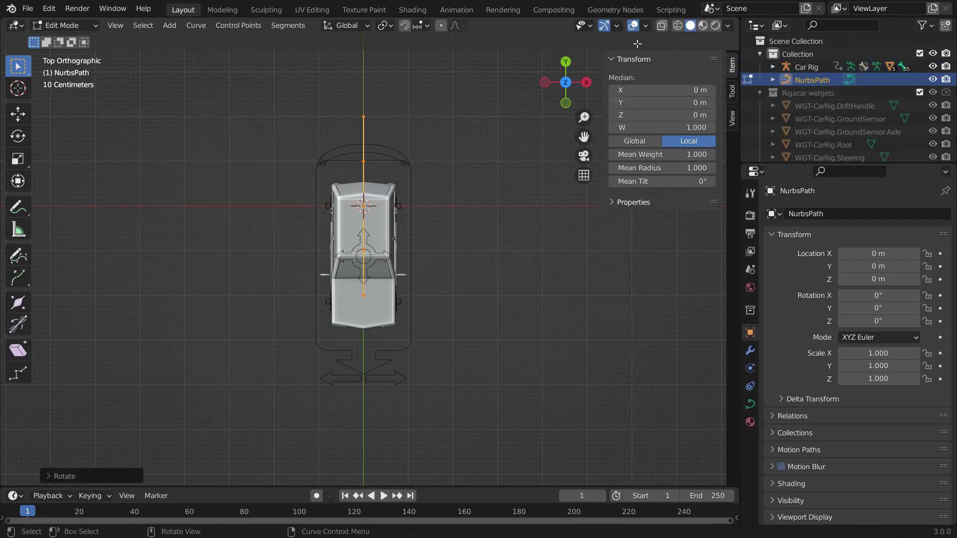
pyautogui.click(646, 25)
pyautogui.click(565, 341)
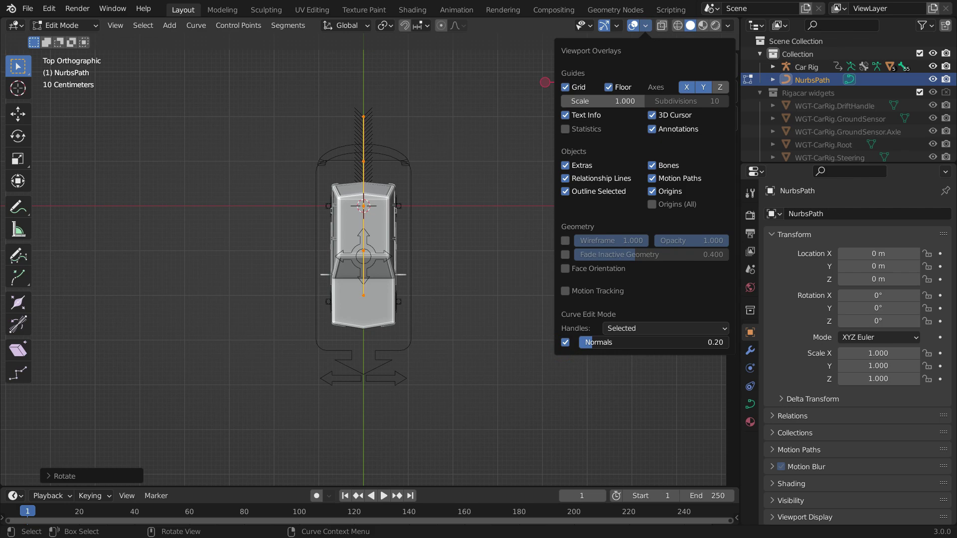
pyautogui.press('n')
# - Select the path's rear point and extrude three new points behind the car to the right
pyautogui.moveTo(339, 288); pyautogui.dragTo(399, 320)
pyautogui.scroll(-2, 405, 337)
pyautogui.scroll(2, 377, 355)
pyautogui.press('g')
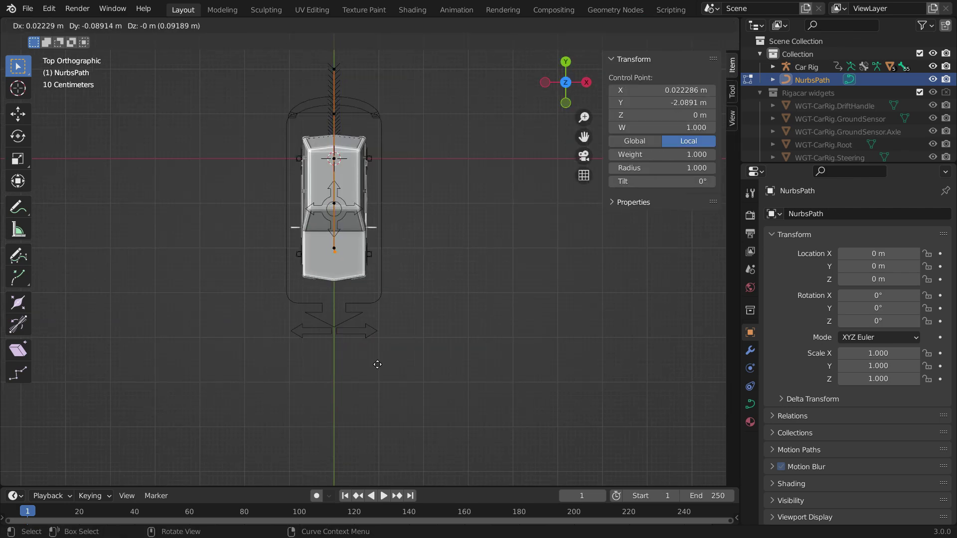
pyautogui.press('e')
pyautogui.click(420, 430)
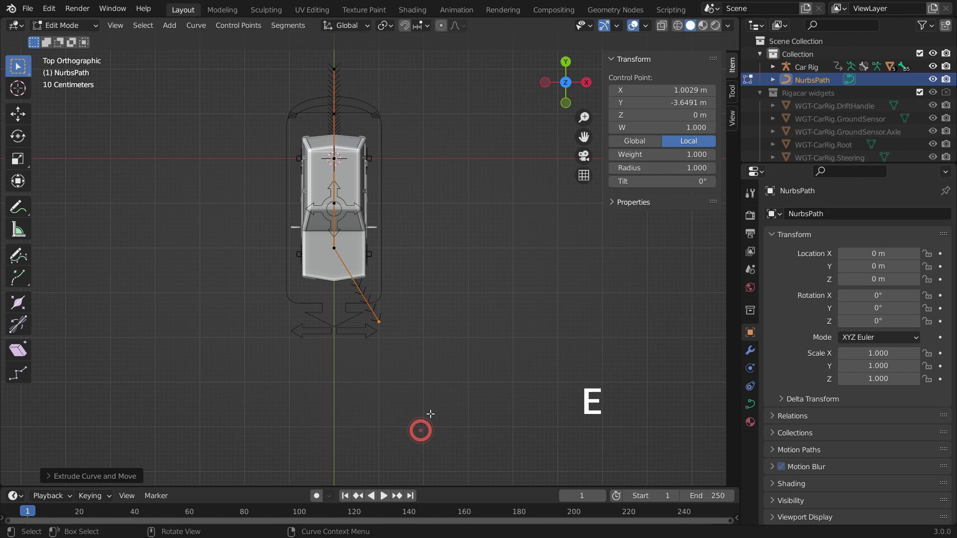
pyautogui.press('e')
pyautogui.click(498, 451)
pyautogui.scroll(-4, 495, 428)
pyautogui.press('e')
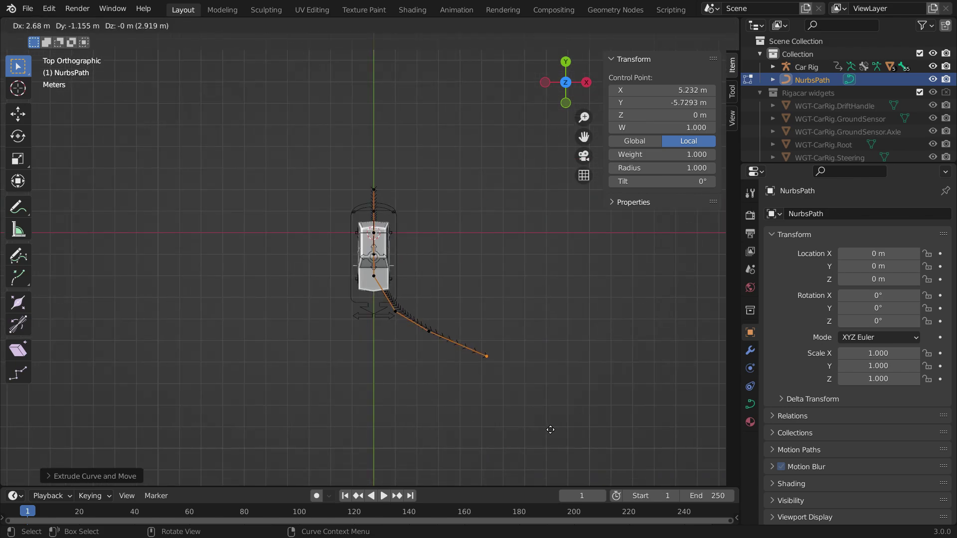
pyautogui.click(557, 427)
# - Extrude four more points curving the route back to the left, then view it at an angle
pyautogui.press('e')
pyautogui.click(572, 461)
pyautogui.scroll(-3, 502, 414)
pyautogui.scroll(2, 480, 435)
pyautogui.press('e')
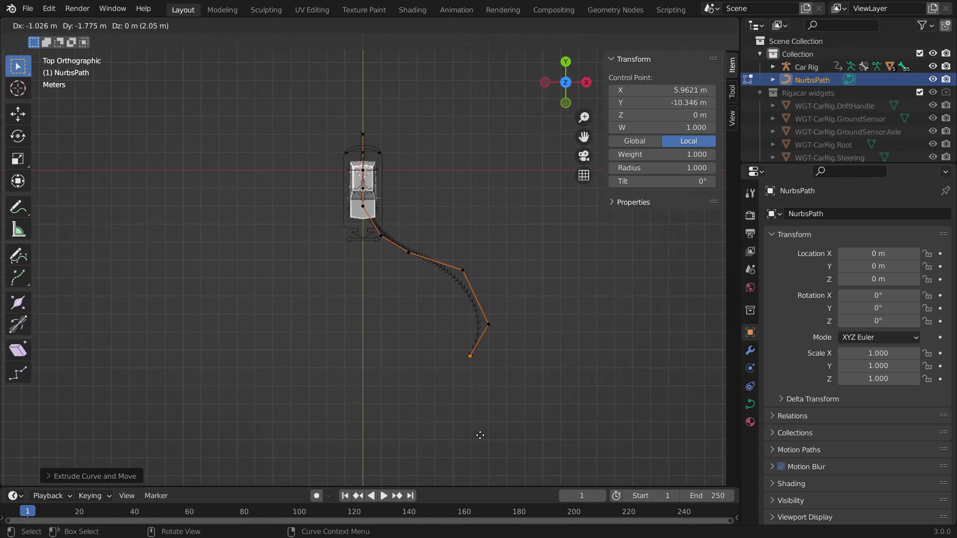
pyautogui.click(471, 444)
pyautogui.press('e')
pyautogui.click(450, 448)
pyautogui.press('e')
pyautogui.click(409, 471)
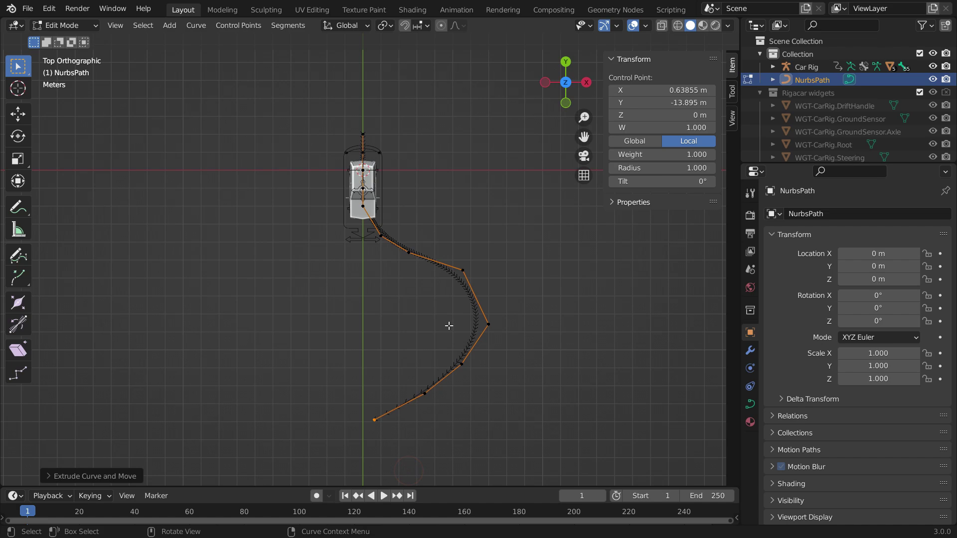
pyautogui.moveTo(448, 326); pyautogui.dragTo(422, 283, button='middle')
pyautogui.scroll(2, 543, 458)
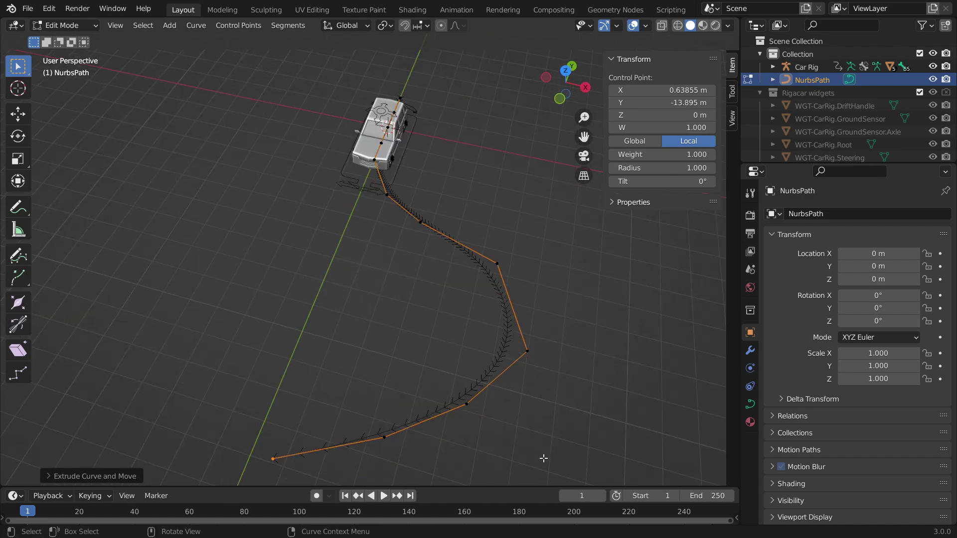
# - Set the path's Resolution Preview U to 64 and return to Object Mode
pyautogui.click(750, 404)
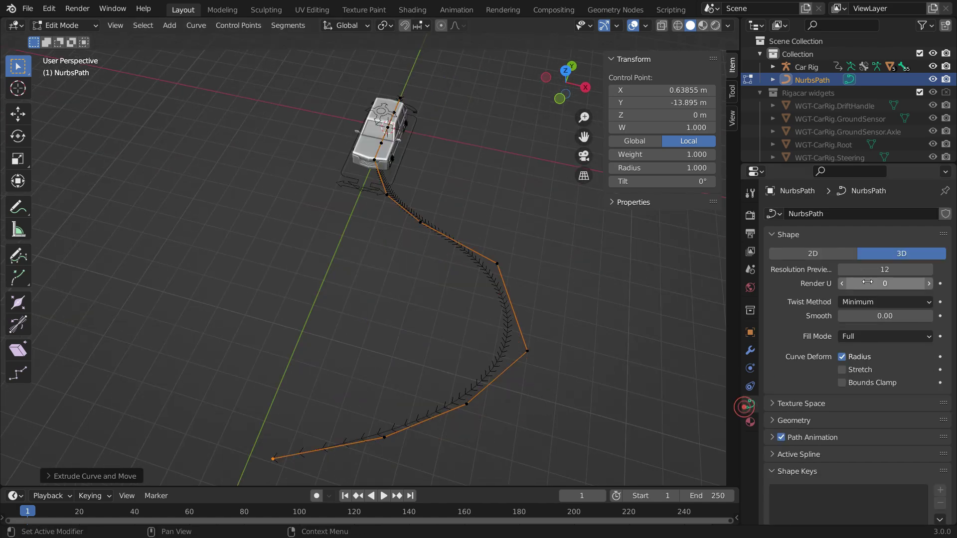
pyautogui.click(895, 274)
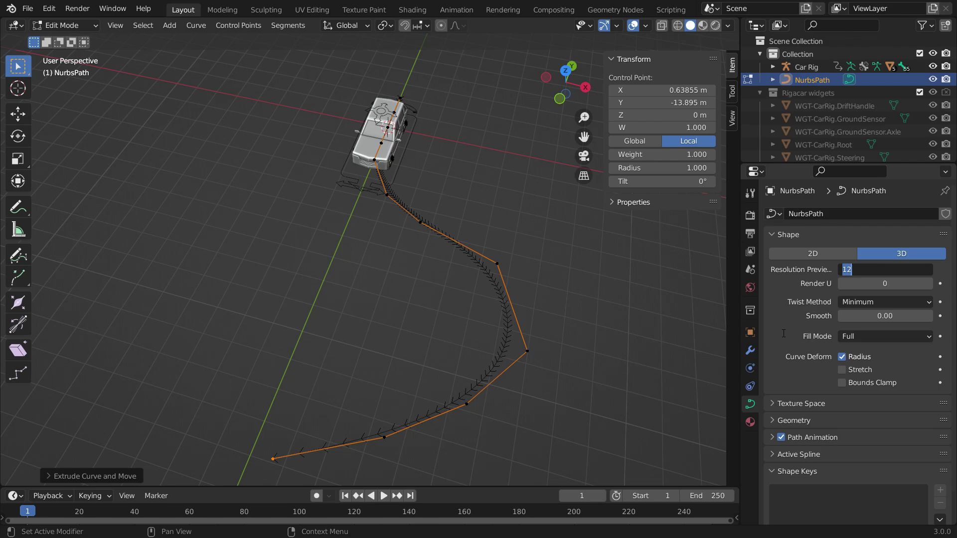
pyautogui.write('64')
pyautogui.press('Return')
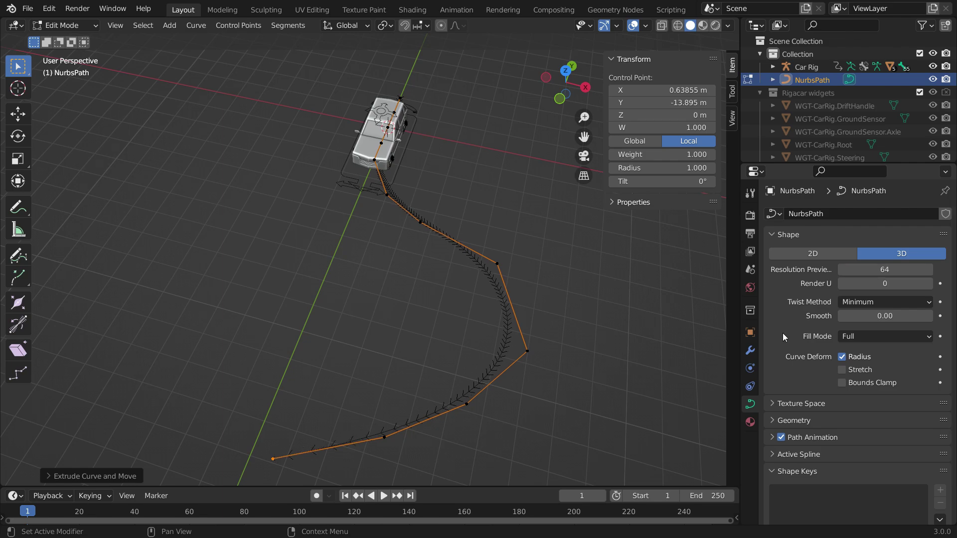
pyautogui.press('Tab')
pyautogui.moveTo(540, 290); pyautogui.dragTo(494, 186, button='middle')
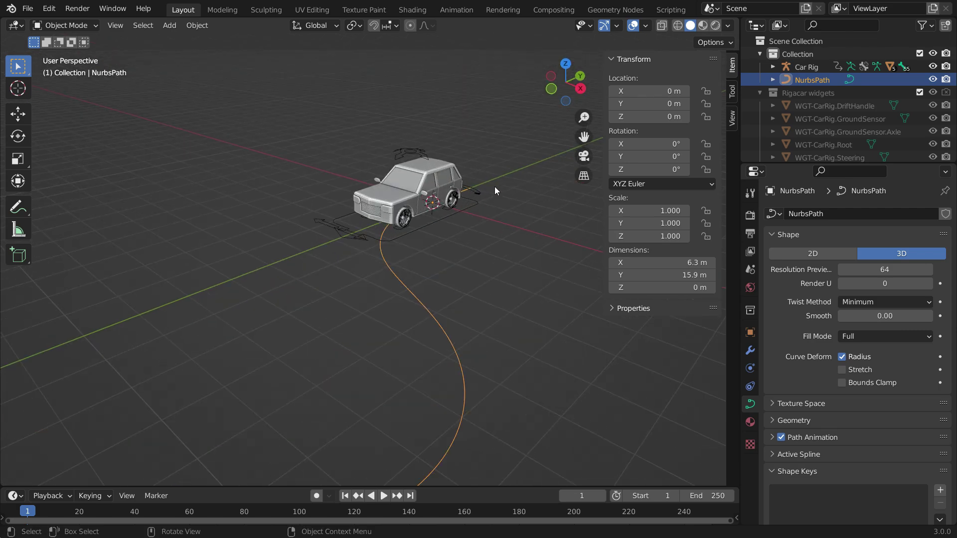
# - Put Car Rig in Pose Mode and select its Root bone in the Bone Constraints tab
pyautogui.click(453, 213)
pyautogui.click(69, 23)
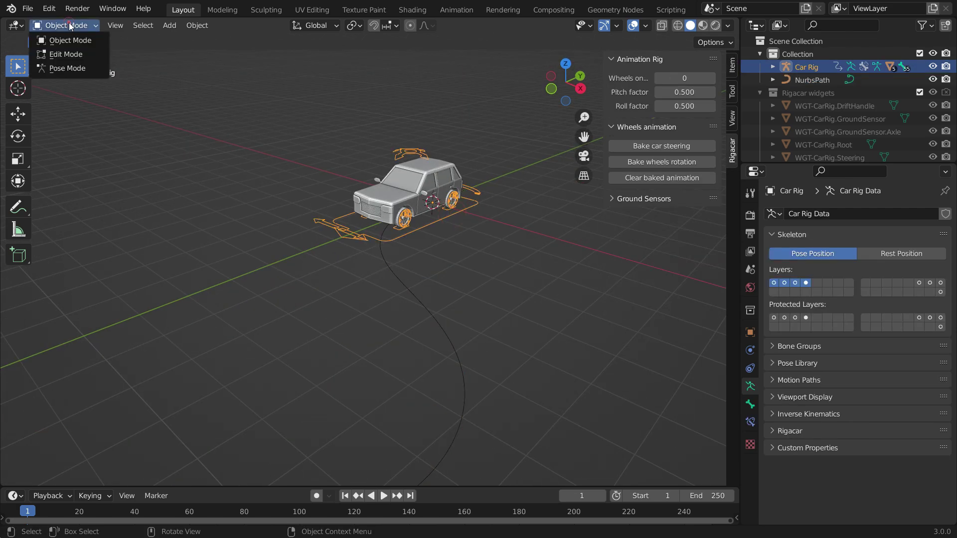
pyautogui.click(79, 66)
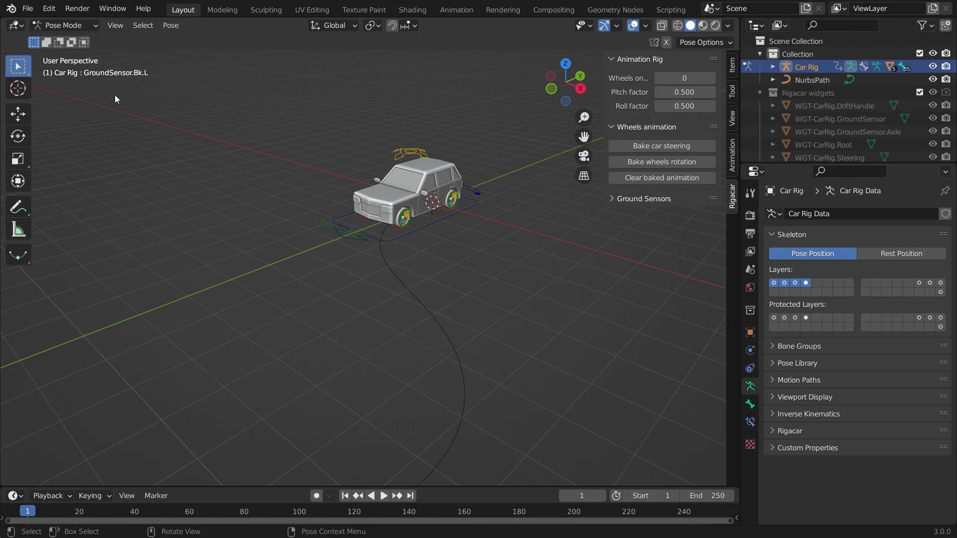
pyautogui.click(750, 422)
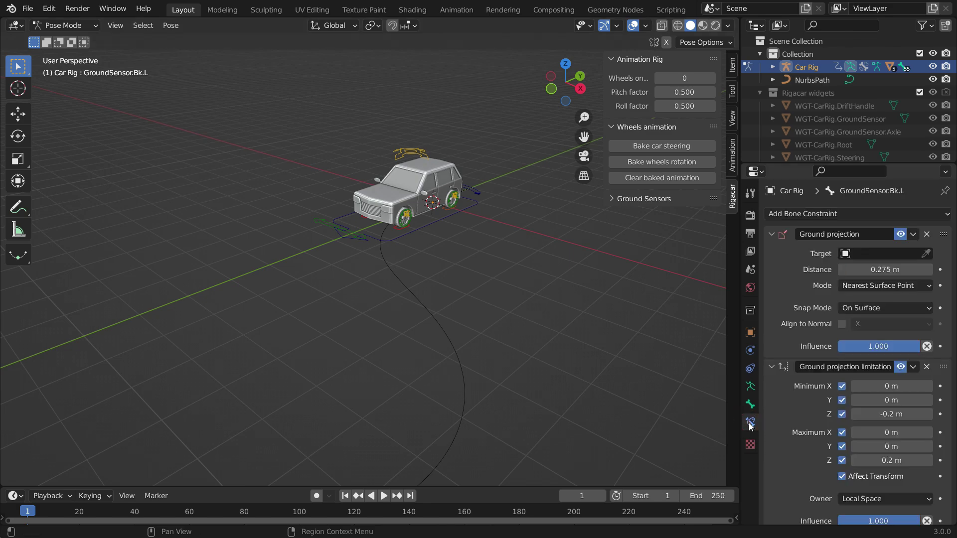
pyautogui.click(434, 222)
# - Add a Follow Path constraint on NurbsPath with Forward -Y, Fixed Position, Follow Curve, partway Offset
pyautogui.click(809, 214)
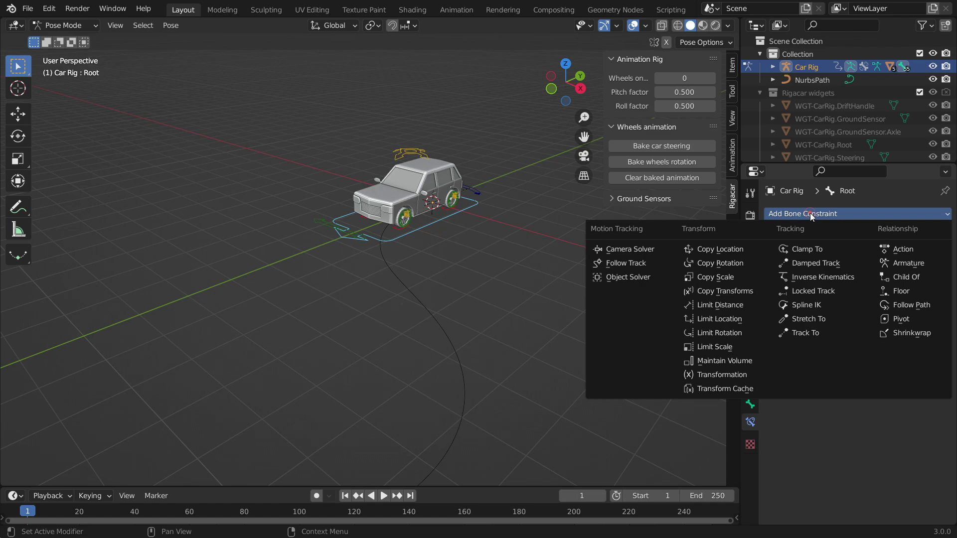
pyautogui.click(929, 306)
pyautogui.click(925, 254)
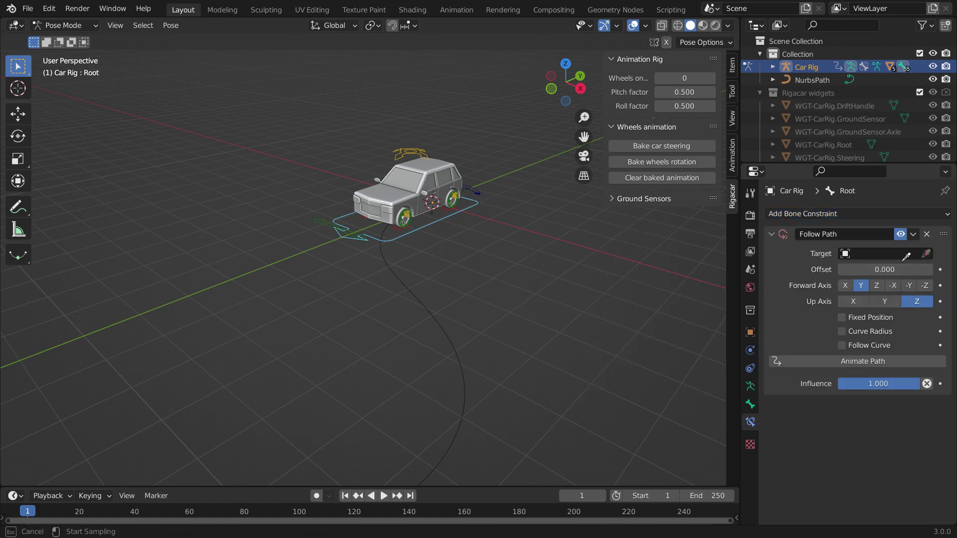
pyautogui.click(437, 316)
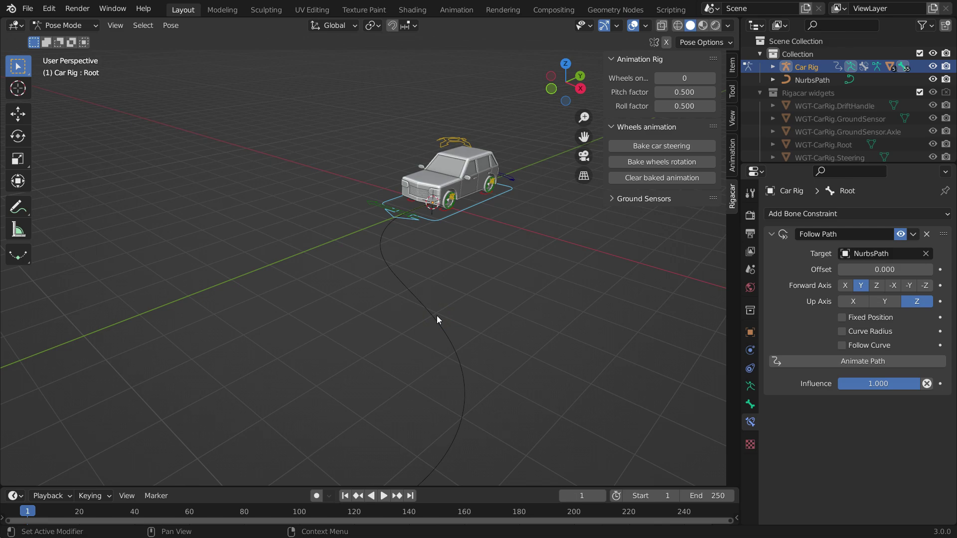
pyautogui.click(908, 286)
pyautogui.click(842, 318)
pyautogui.click(842, 346)
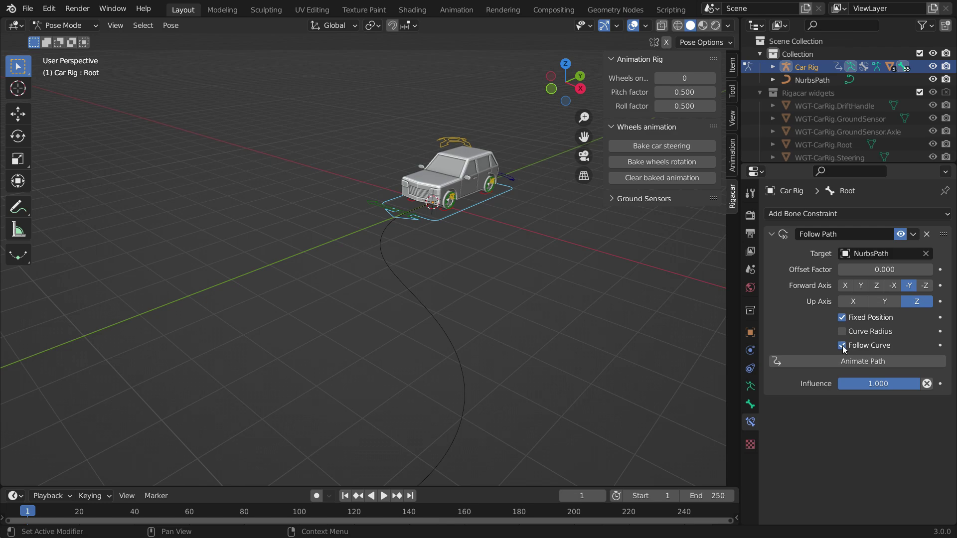
pyautogui.moveTo(483, 245); pyautogui.dragTo(539, 309, button='middle')
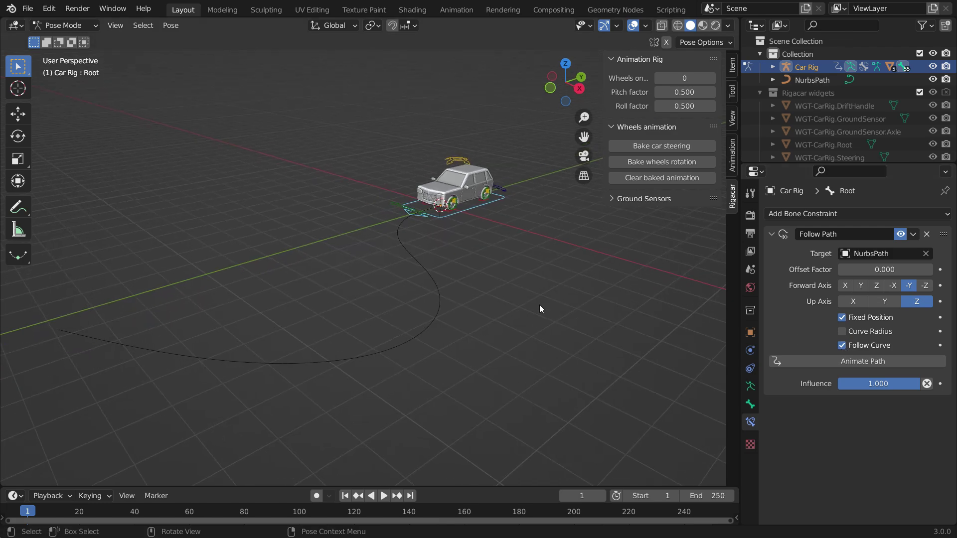
pyautogui.moveTo(884, 269); pyautogui.dragTo(838, 269)
# - Keyframe Offset Factor at 0 on frame 1 and 1.000 on frame 100
pyautogui.moveTo(484, 486); pyautogui.dragTo(480, 409)
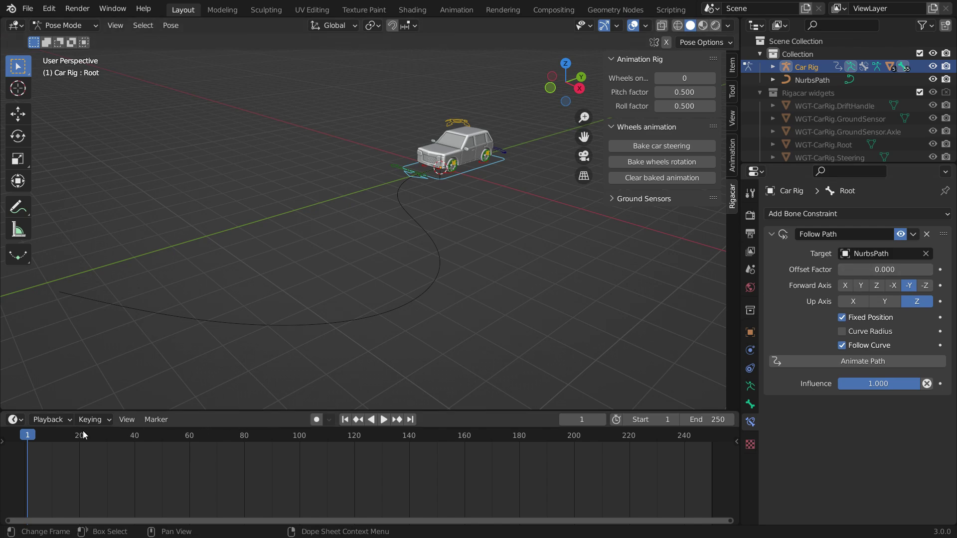
pyautogui.click(939, 269)
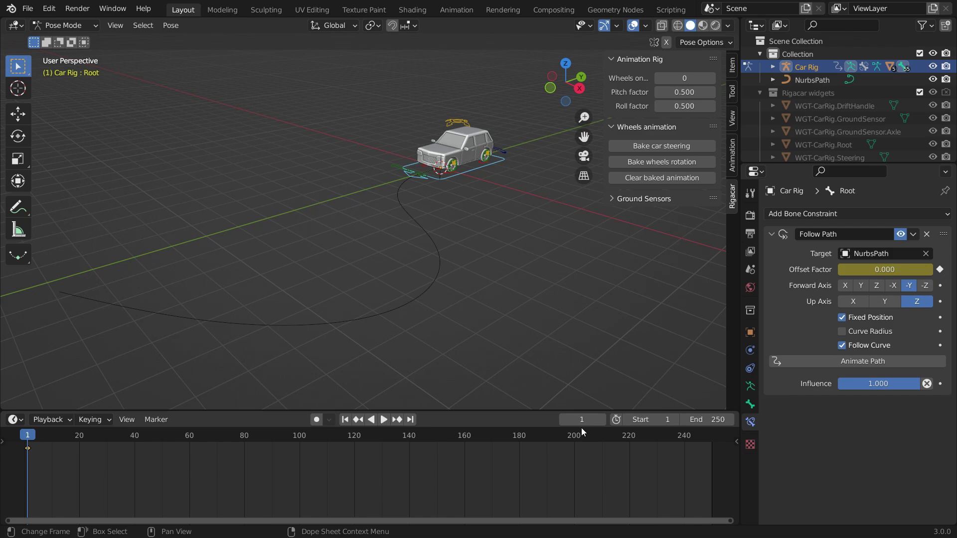
pyautogui.click(582, 419)
pyautogui.write('100')
pyautogui.press('Return')
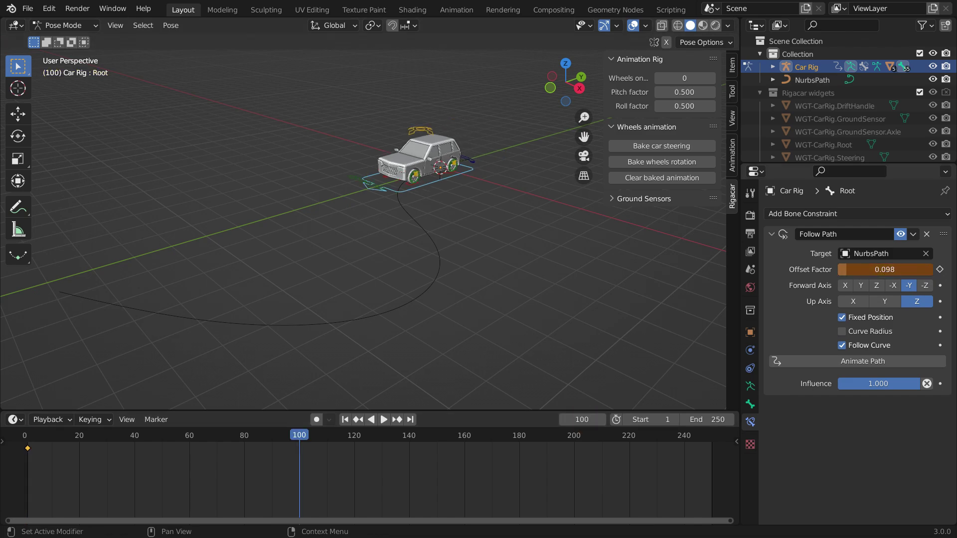
pyautogui.moveTo(884, 269); pyautogui.dragTo(932, 270)
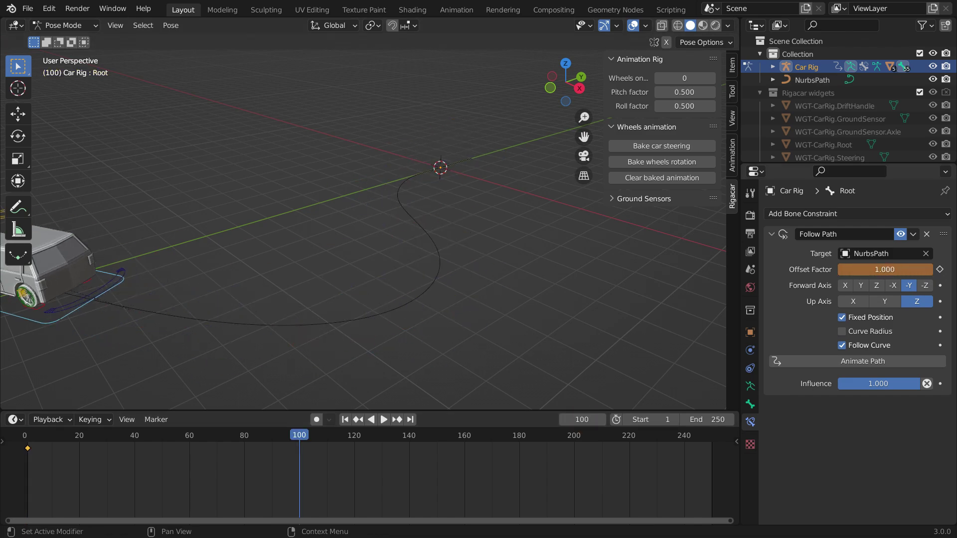
pyautogui.click(939, 269)
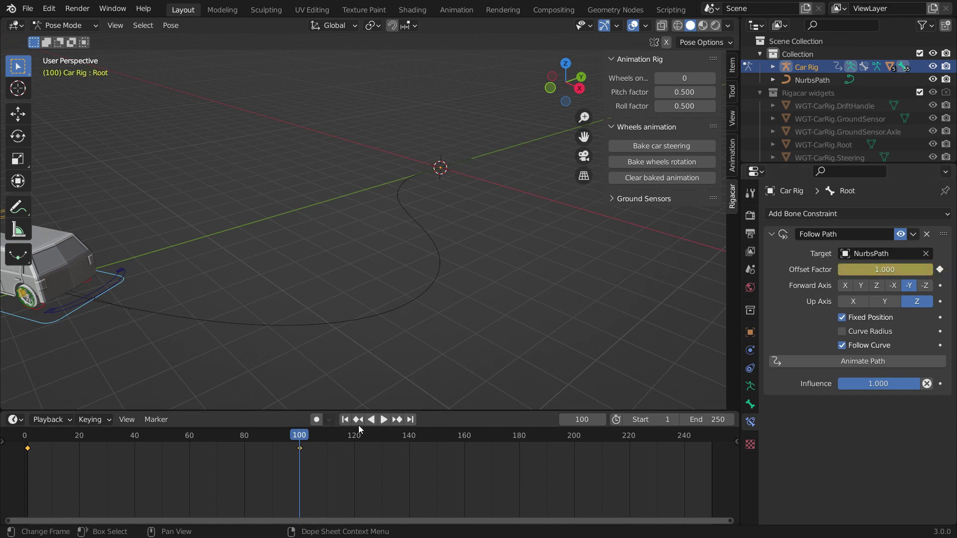
# - Play the path animation twice from frame 1 to preview the drive
pyautogui.click(343, 420)
pyautogui.click(384, 419)
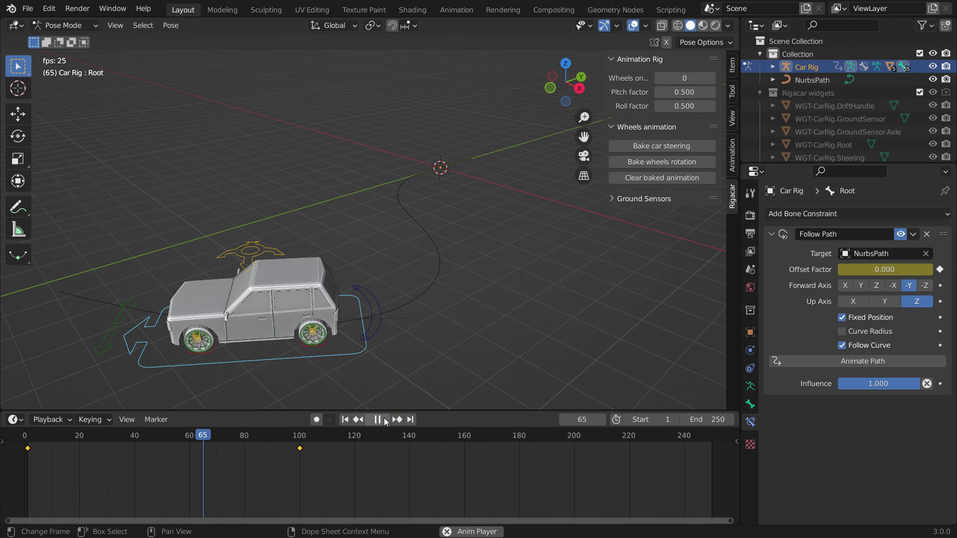
pyautogui.click(384, 418)
pyautogui.click(344, 420)
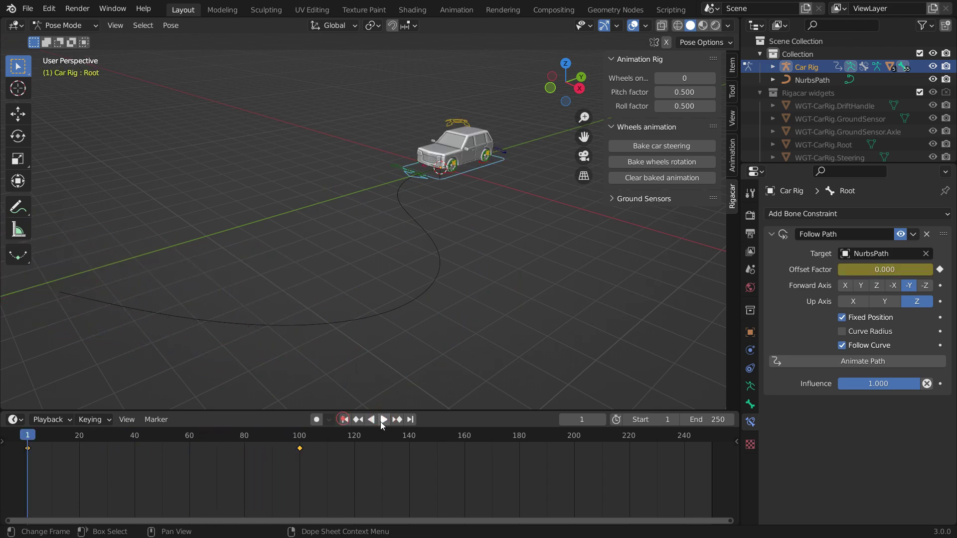
pyautogui.click(384, 420)
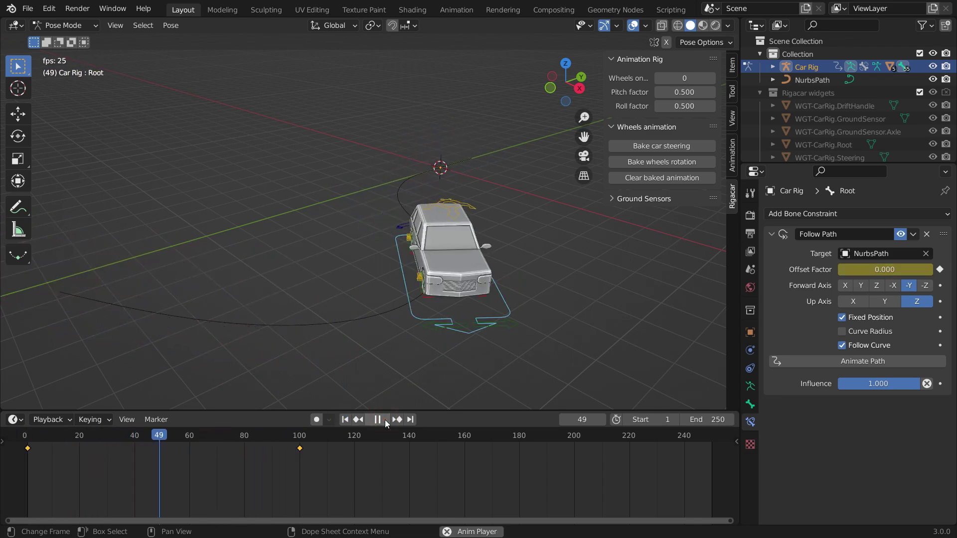
pyautogui.click(385, 419)
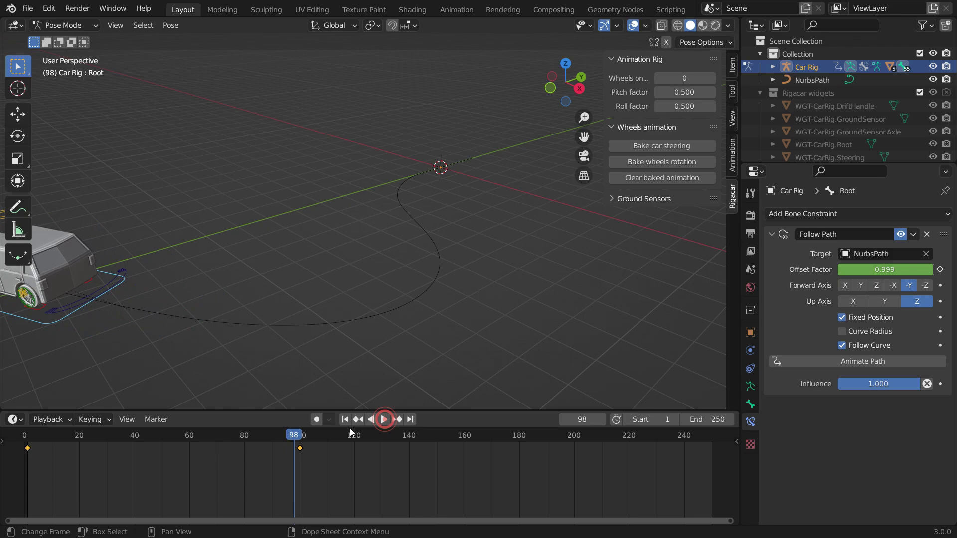
pyautogui.click(345, 420)
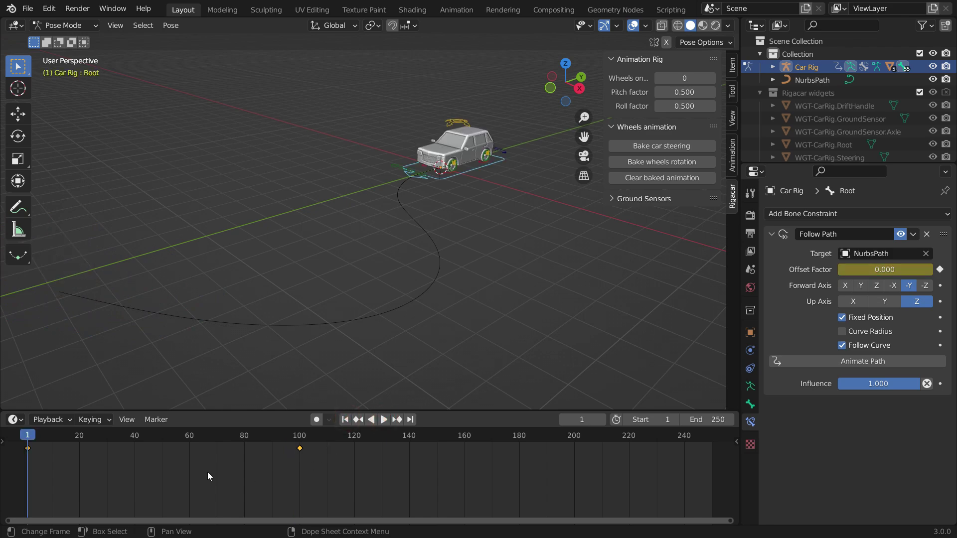
# - Set both Offset Factor keyframes to Linear interpolation and preview the constant speed
pyautogui.moveTo(11, 449); pyautogui.dragTo(318, 471)
pyautogui.press('t')
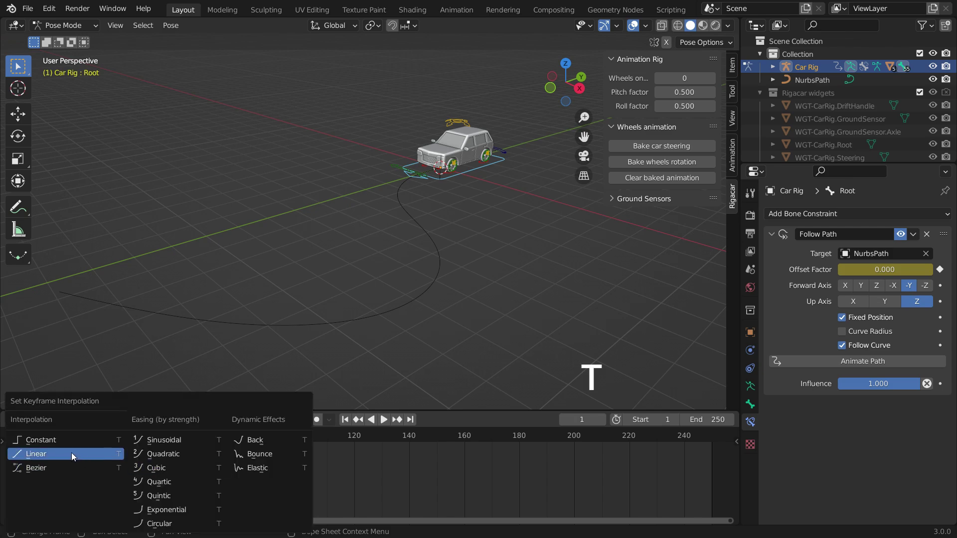
pyautogui.click(71, 454)
pyautogui.click(382, 419)
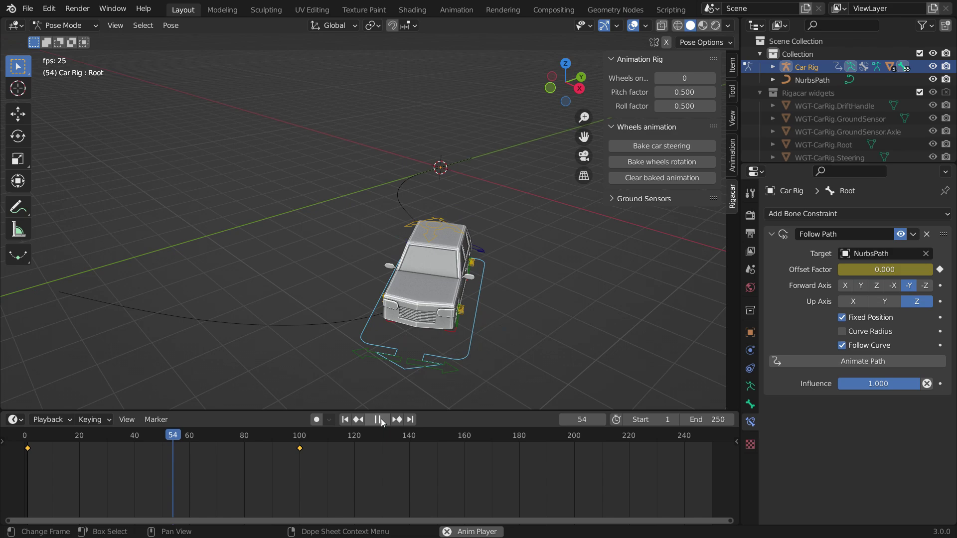
pyautogui.click(381, 421)
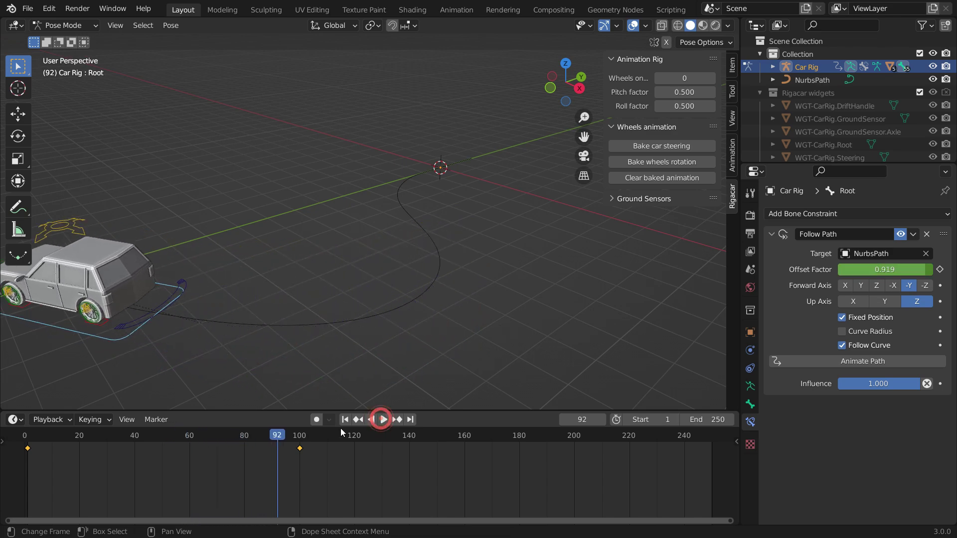
pyautogui.click(344, 420)
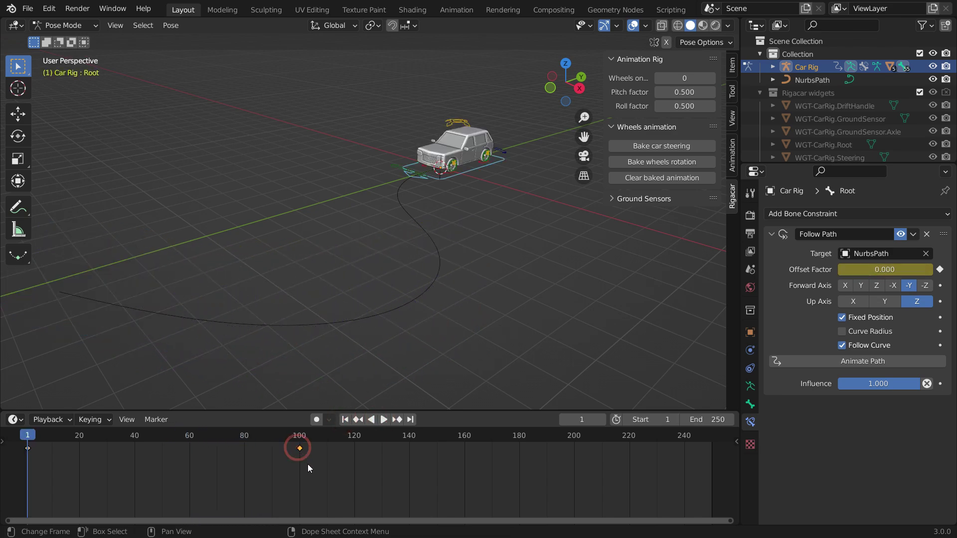
# - Move the end keyframe to frame 200 and play back from two viewing angles
pyautogui.press('g')
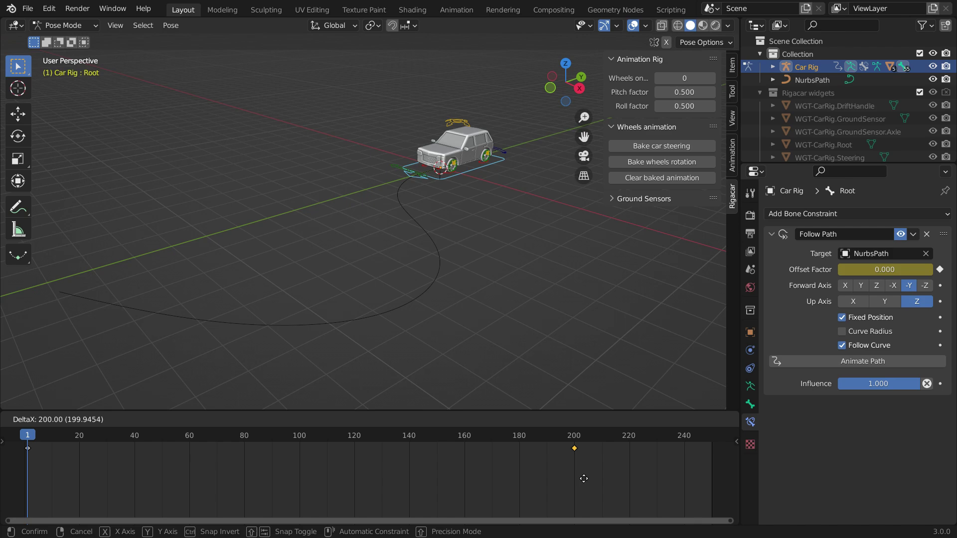
pyautogui.click(584, 478)
pyautogui.click(384, 420)
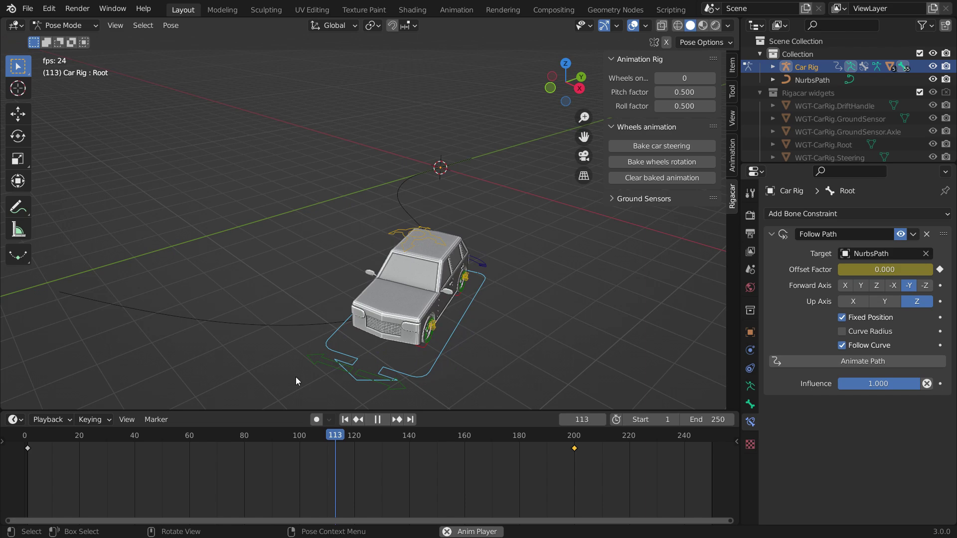
pyautogui.moveTo(295, 377); pyautogui.dragTo(280, 328, button='middle')
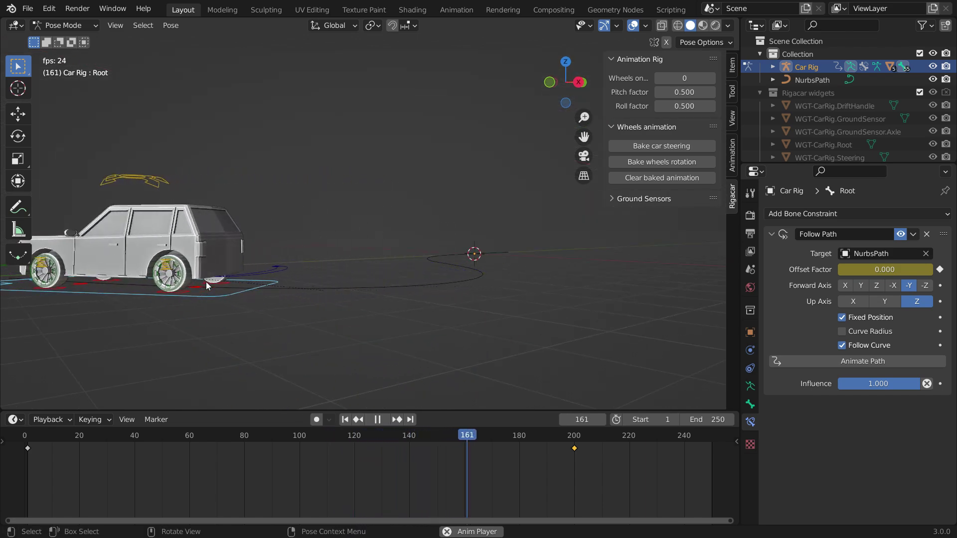
pyautogui.click(380, 422)
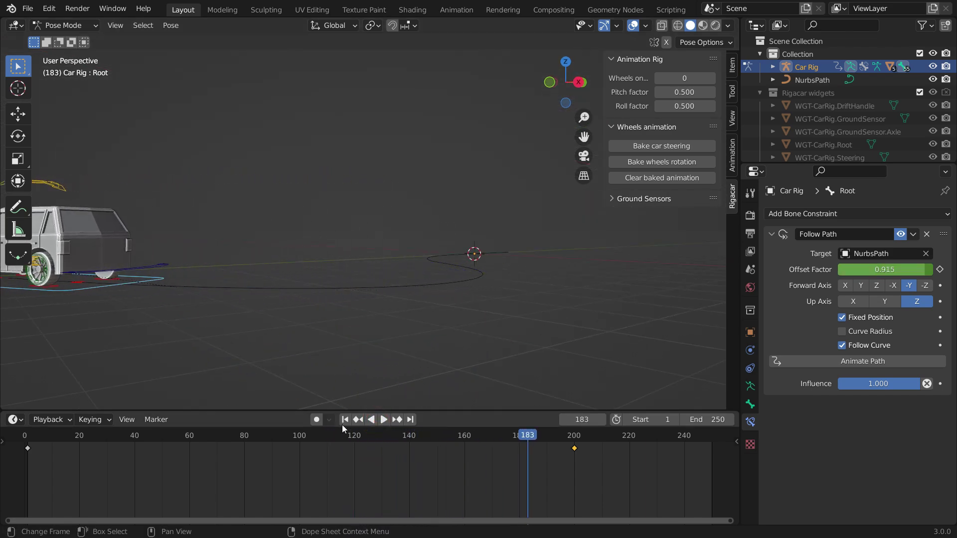
pyautogui.click(344, 419)
pyautogui.moveTo(417, 342); pyautogui.dragTo(492, 353, button='middle')
pyautogui.click(382, 421)
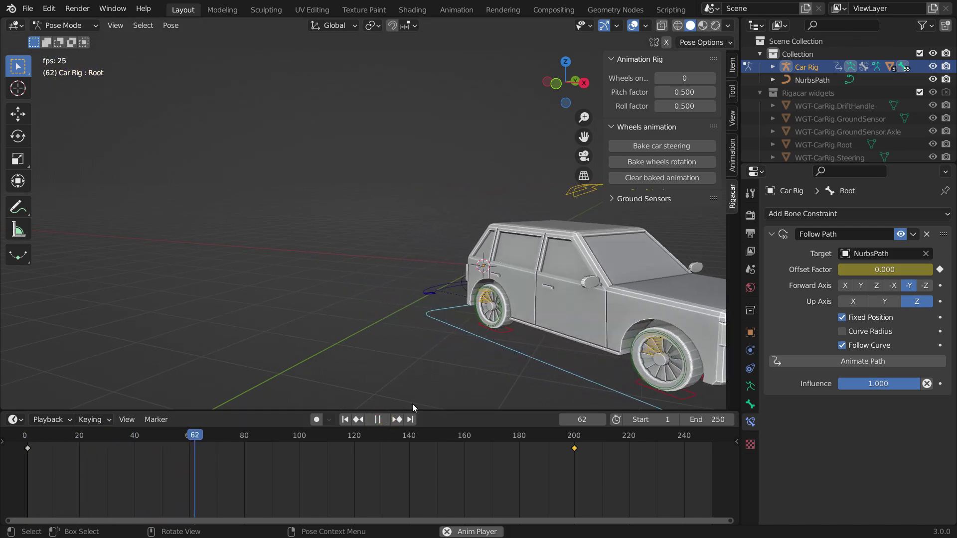
pyautogui.click(377, 419)
# - Bake car steering for frames 1 to 200 from the Rigacar sidebar
pyautogui.click(344, 419)
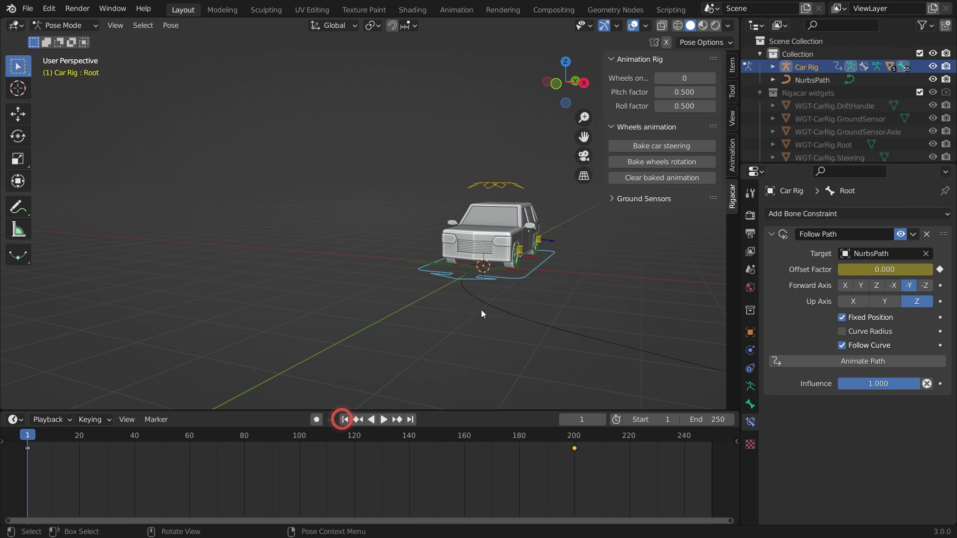
pyautogui.scroll(2, 546, 266)
pyautogui.keyDown('shift'); pyautogui.moveTo(546, 293); pyautogui.dragTo(453, 276, button='middle'); pyautogui.keyUp('shift')
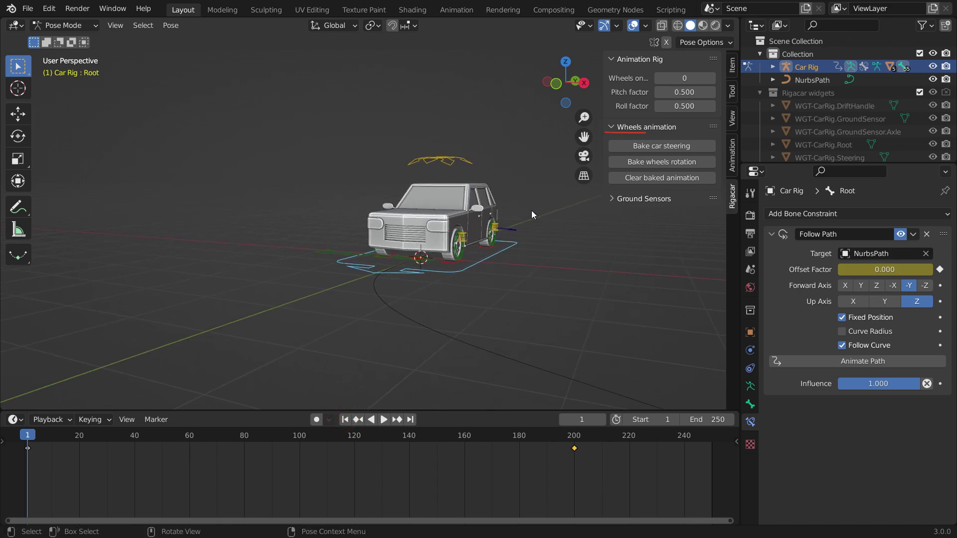
pyautogui.click(701, 145)
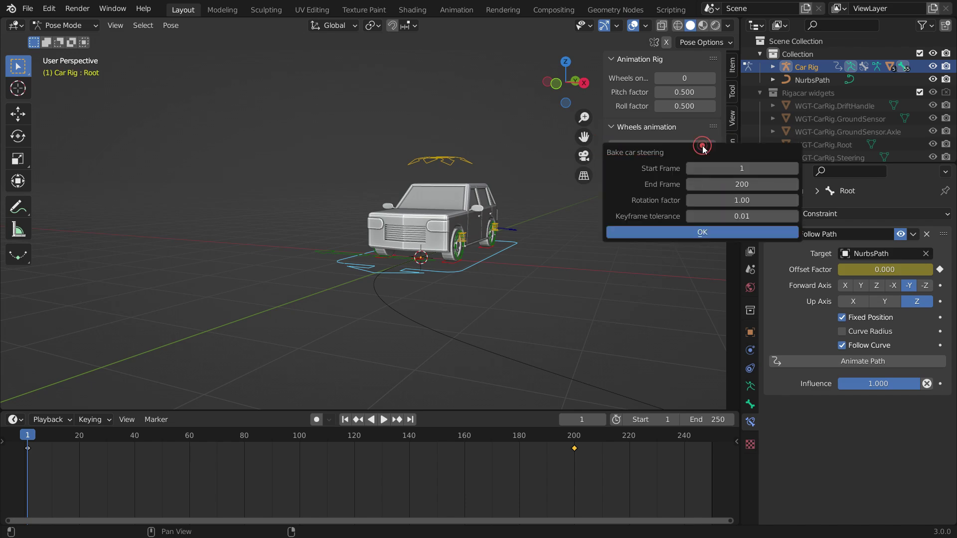
pyautogui.click(707, 231)
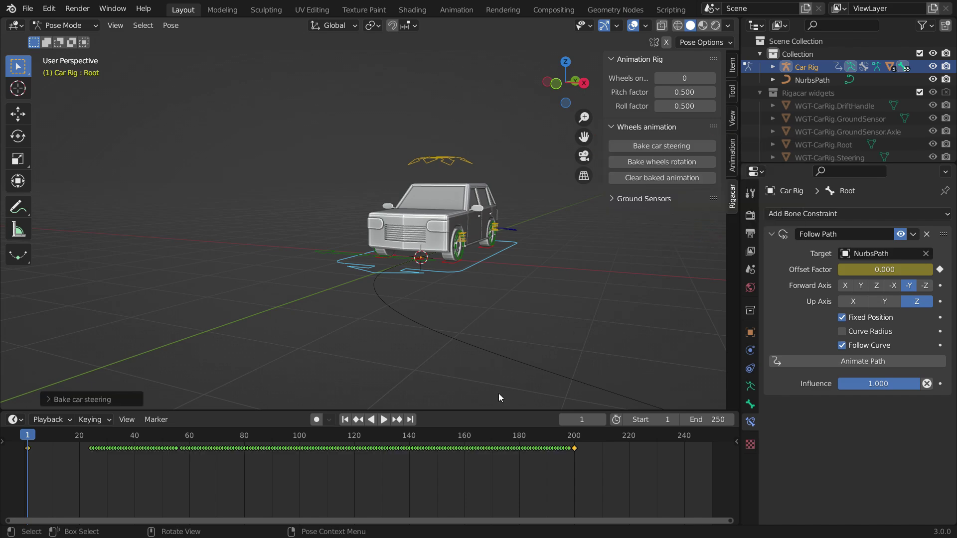
# - Play back the baked steering from low side and front views, ending at frame 1
pyautogui.click(383, 420)
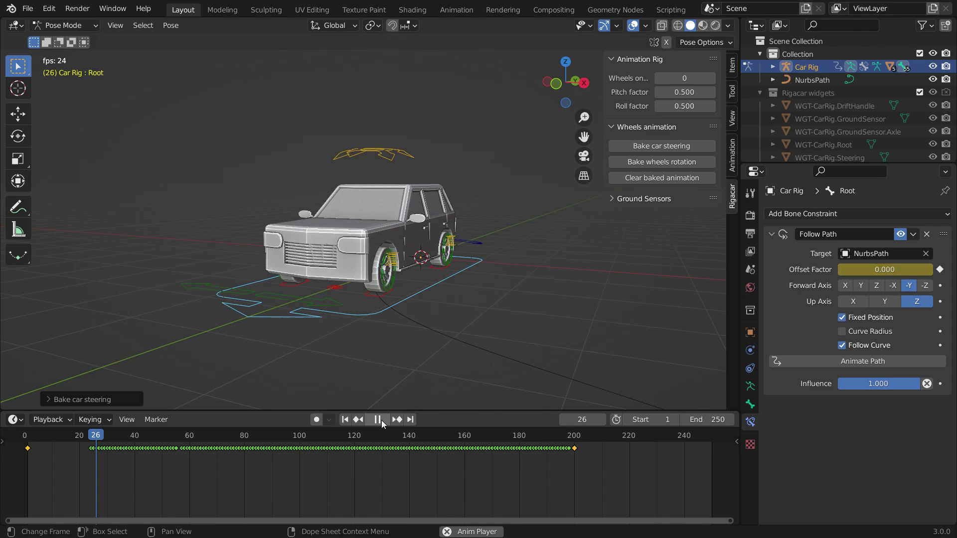
pyautogui.moveTo(419, 322); pyautogui.dragTo(397, 275, button='middle')
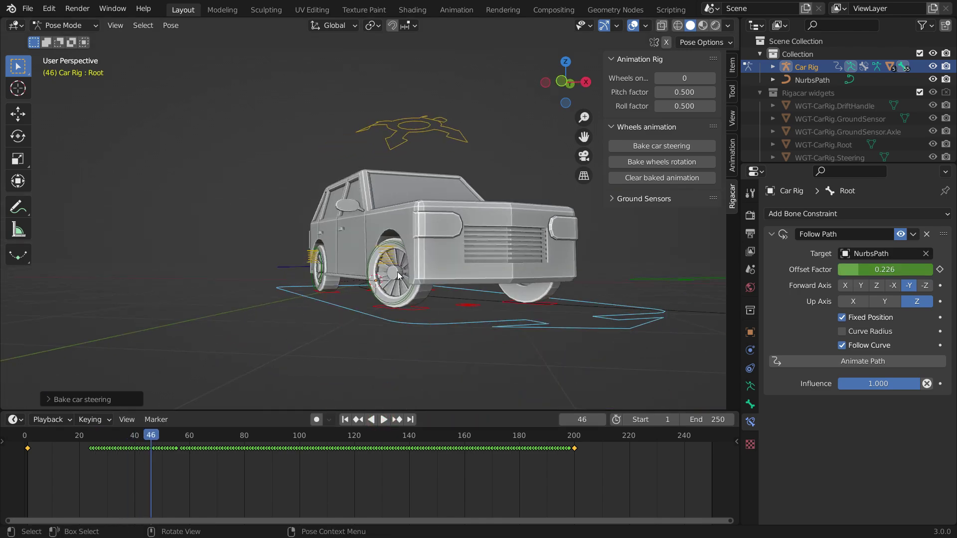
pyautogui.scroll(-5, 294, 263)
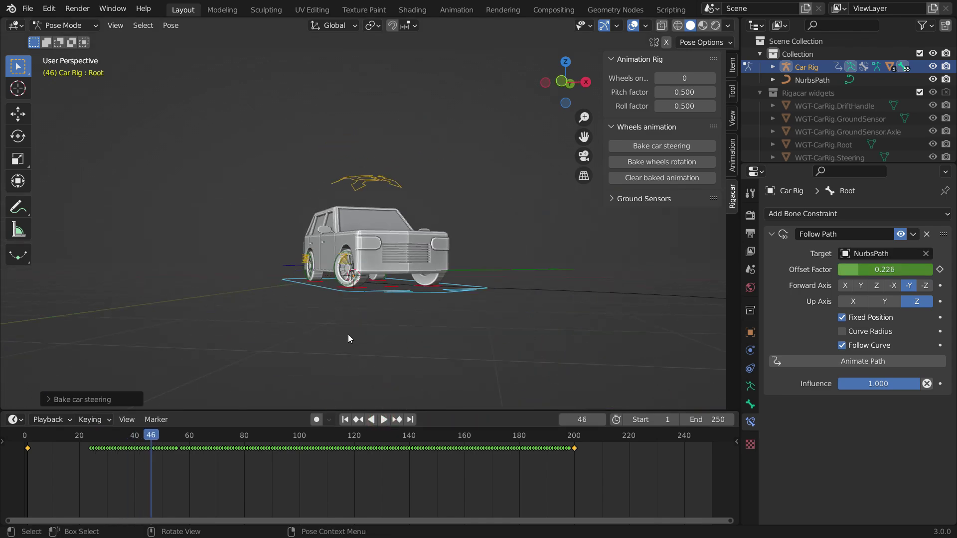
pyautogui.click(382, 420)
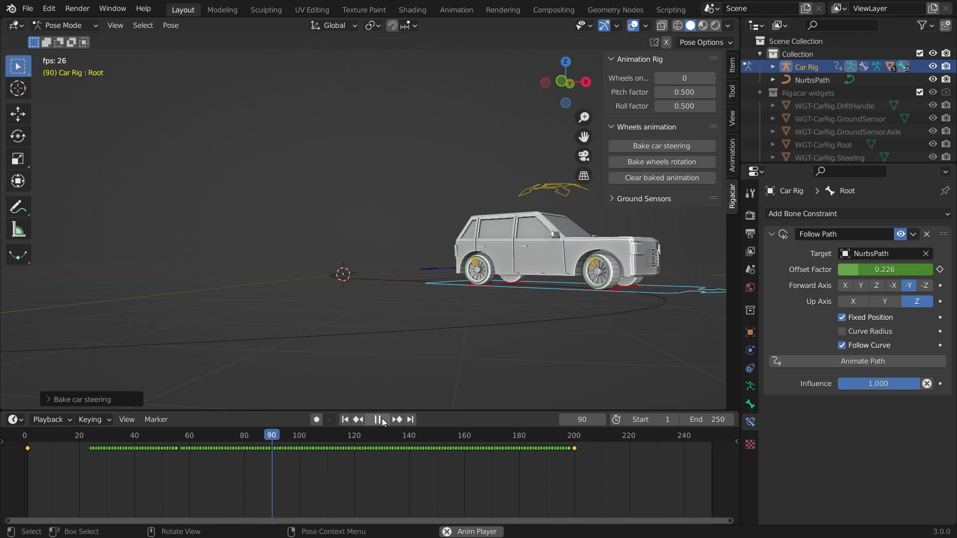
pyautogui.click(377, 419)
pyautogui.moveTo(437, 327); pyautogui.dragTo(541, 304, button='middle')
pyautogui.click(383, 420)
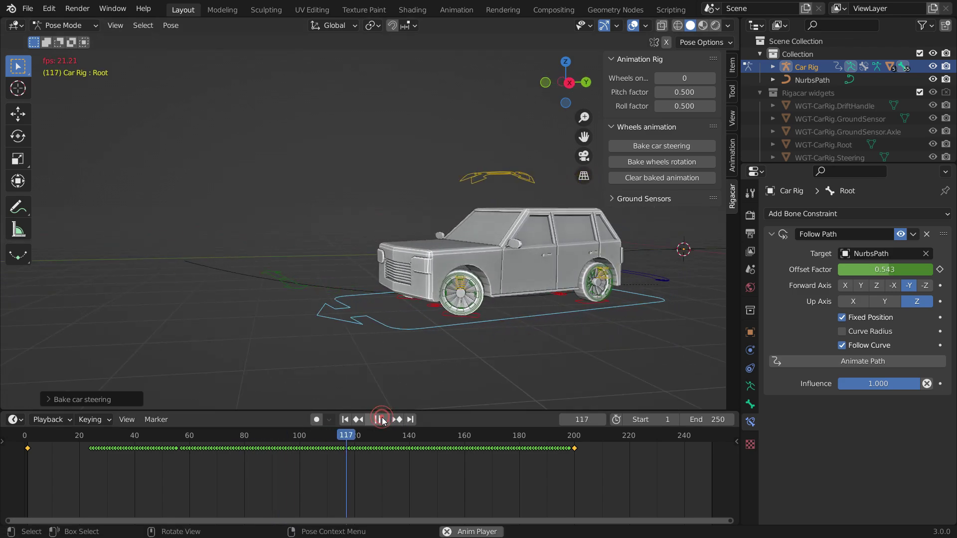
pyautogui.click(383, 420)
pyautogui.click(344, 420)
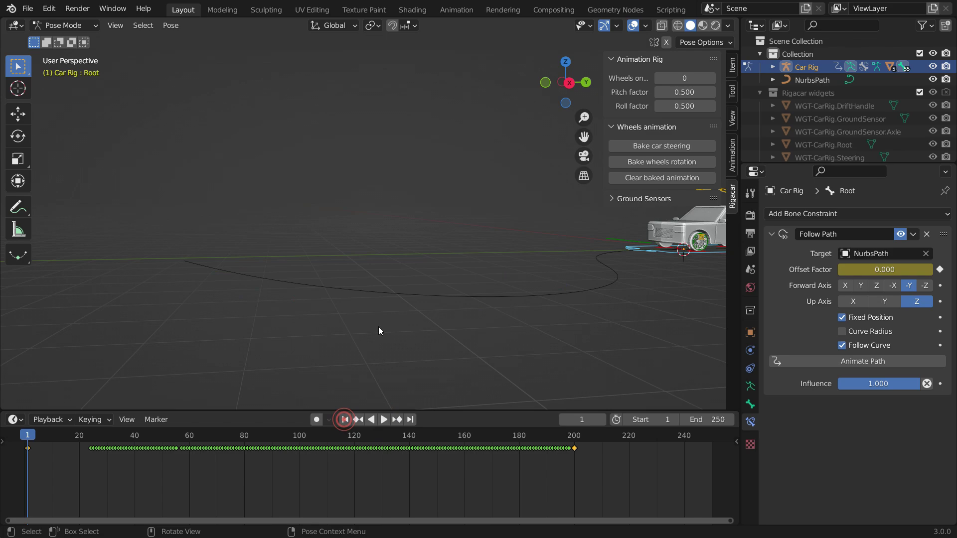
pyautogui.moveTo(378, 328); pyautogui.dragTo(392, 329, button='middle')
pyautogui.keyDown('shift'); pyautogui.moveTo(584, 280); pyautogui.dragTo(217, 223, button='middle'); pyautogui.keyUp('shift')
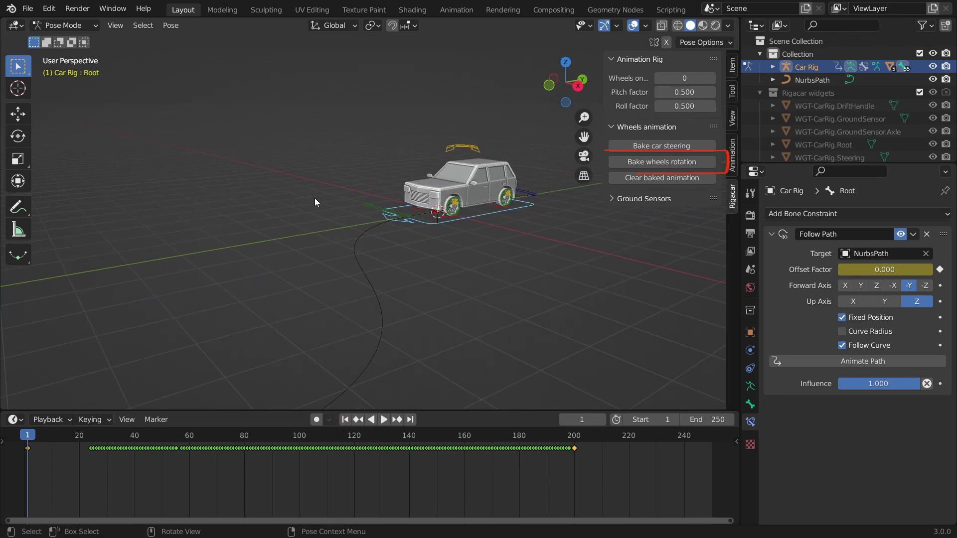
# - Bake the Car Rig's wheel rotation for frames 1–200 and start playback
pyautogui.click(689, 163)
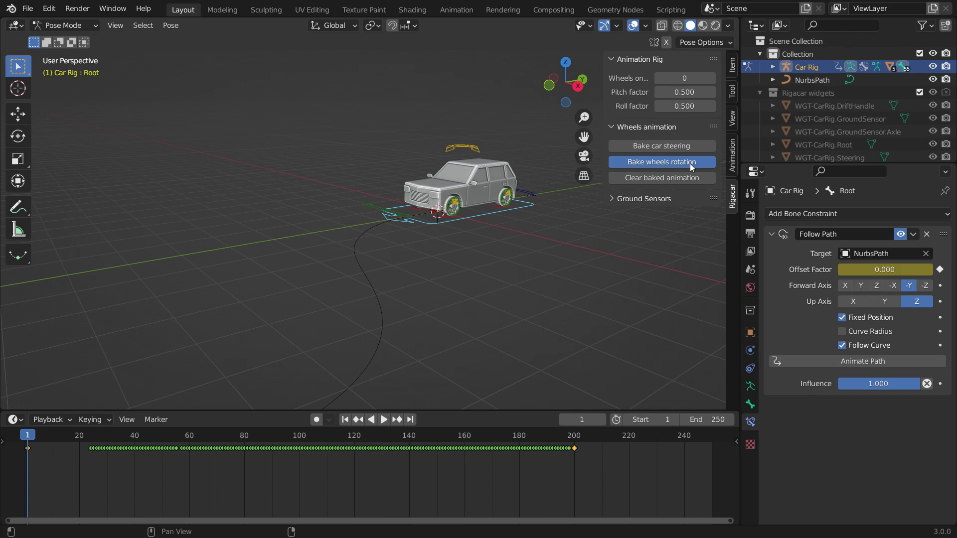
pyautogui.click(658, 233)
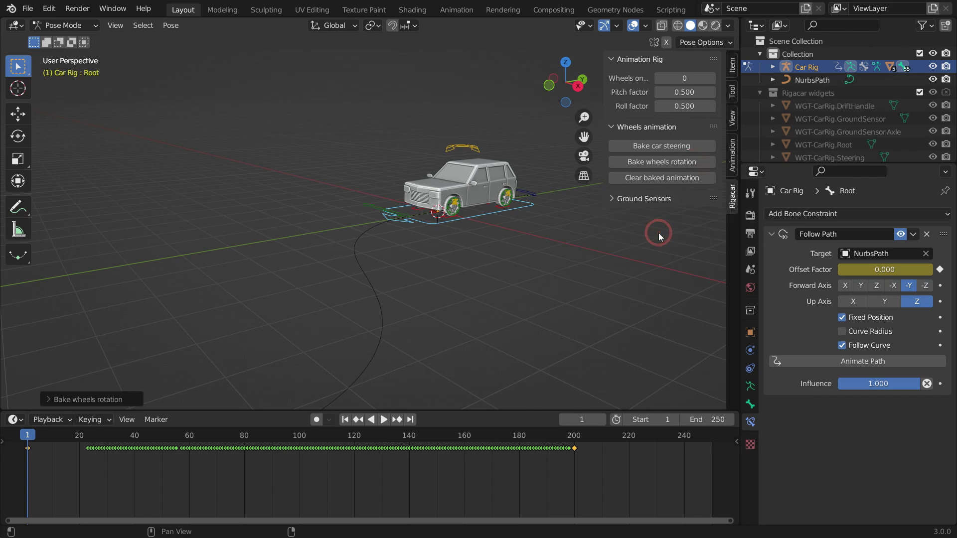
pyautogui.click(382, 420)
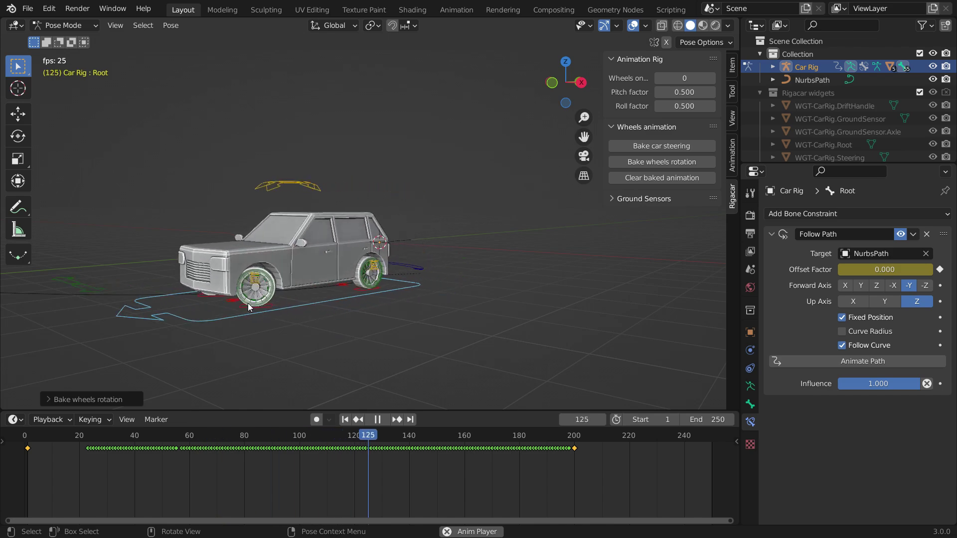
pyautogui.scroll(-4, 378, 319)
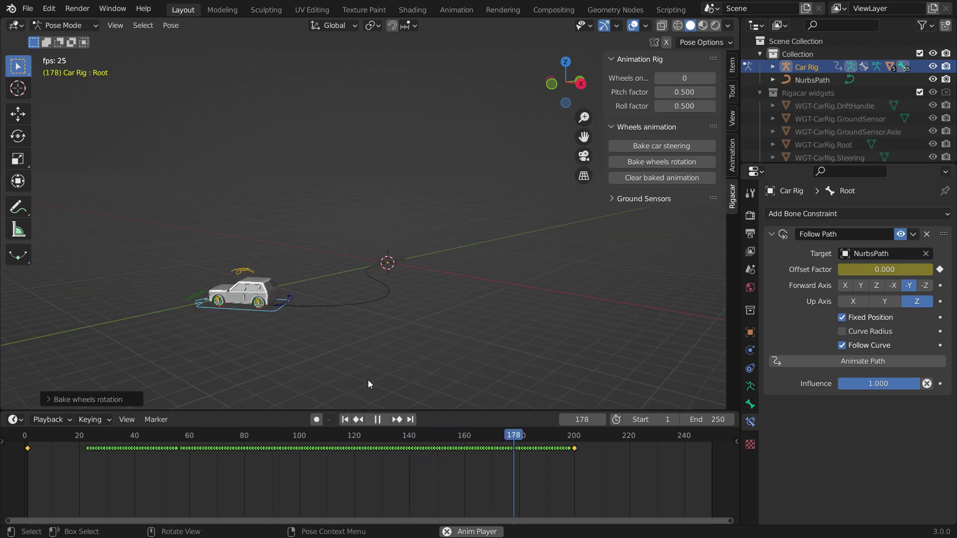
# - Restart playback from frame 1, then pause and orbit to a side view of the car
pyautogui.click(376, 420)
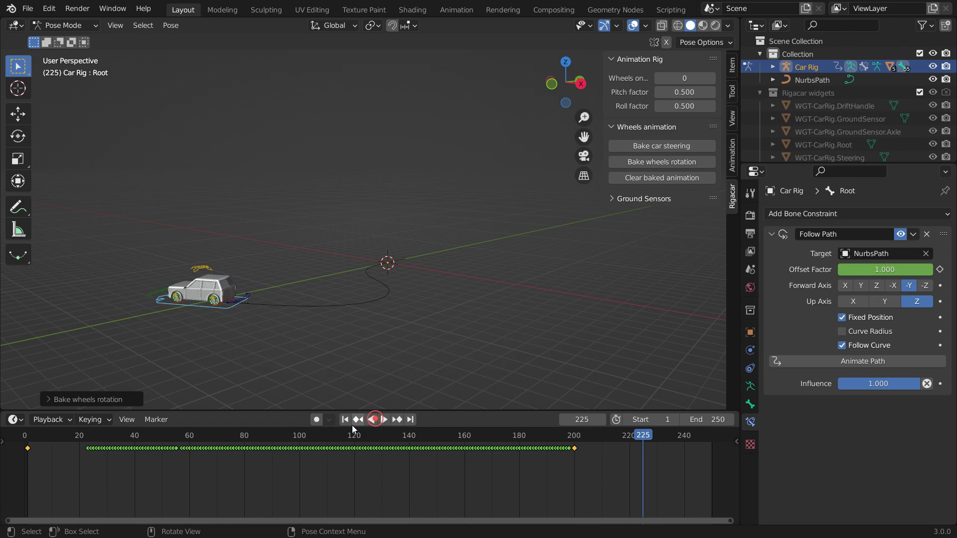
pyautogui.click(347, 421)
pyautogui.scroll(3, 384, 271)
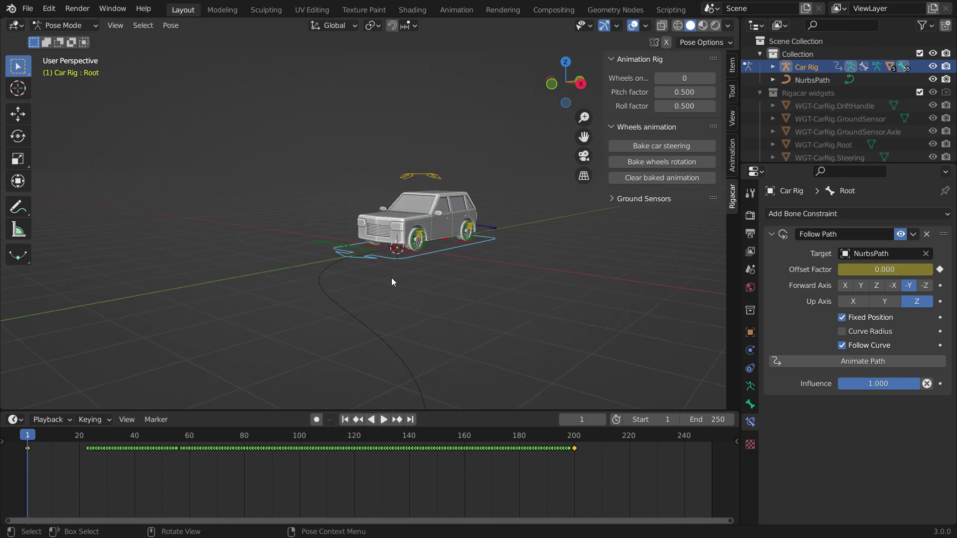
pyautogui.click(383, 420)
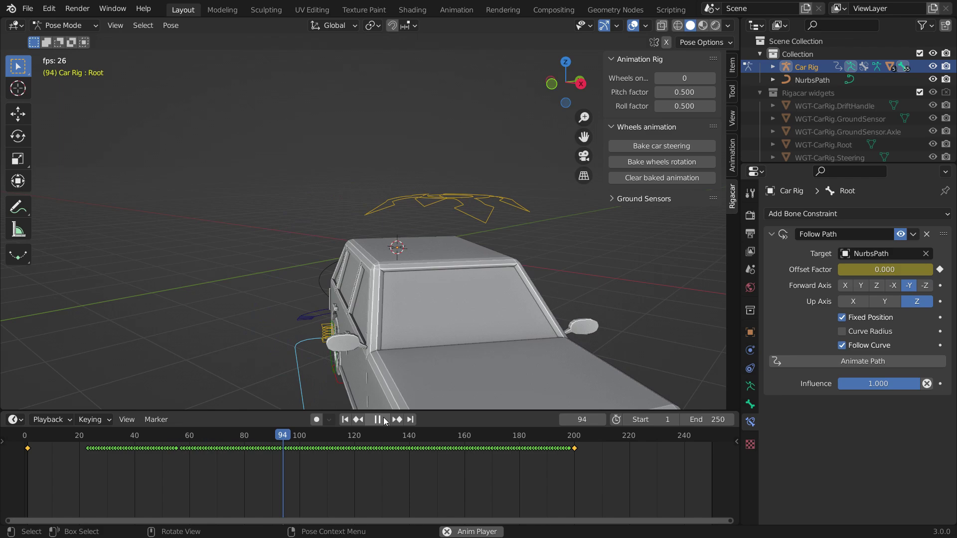
pyautogui.click(384, 422)
pyautogui.scroll(-5, 448, 269)
pyautogui.moveTo(449, 270); pyautogui.dragTo(368, 299, button='middle')
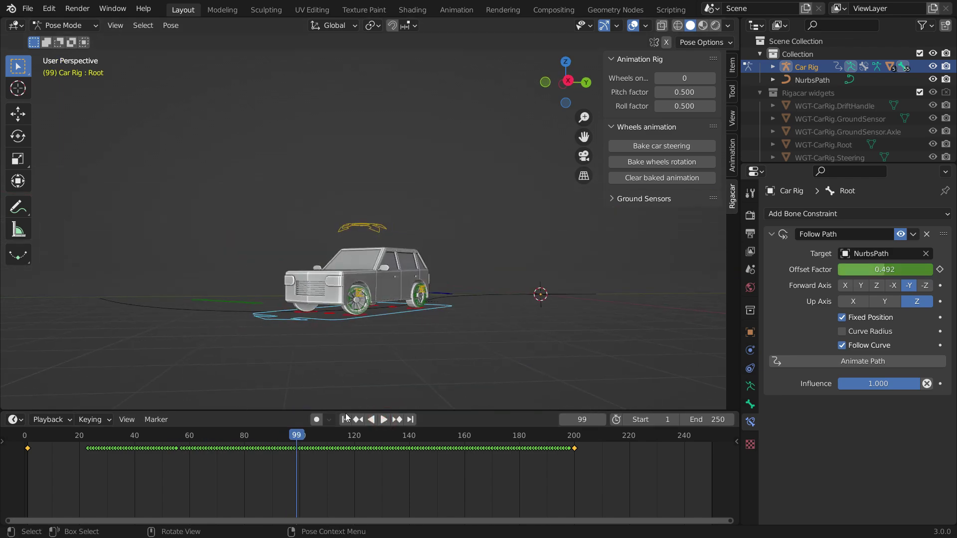
# - Resume playback to watch the wheels turn, then jump back to frame 1
pyautogui.click(382, 420)
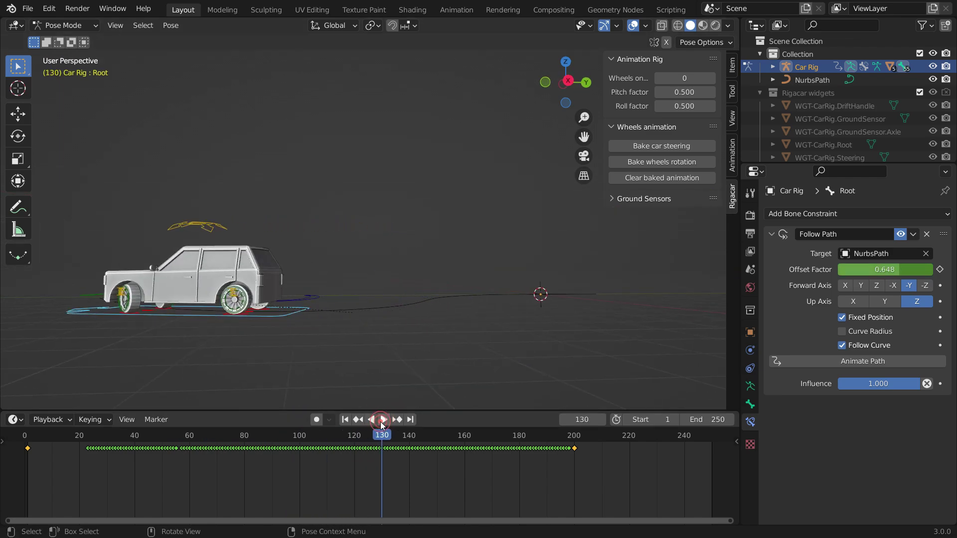
pyautogui.moveTo(300, 342); pyautogui.dragTo(355, 352, button='middle')
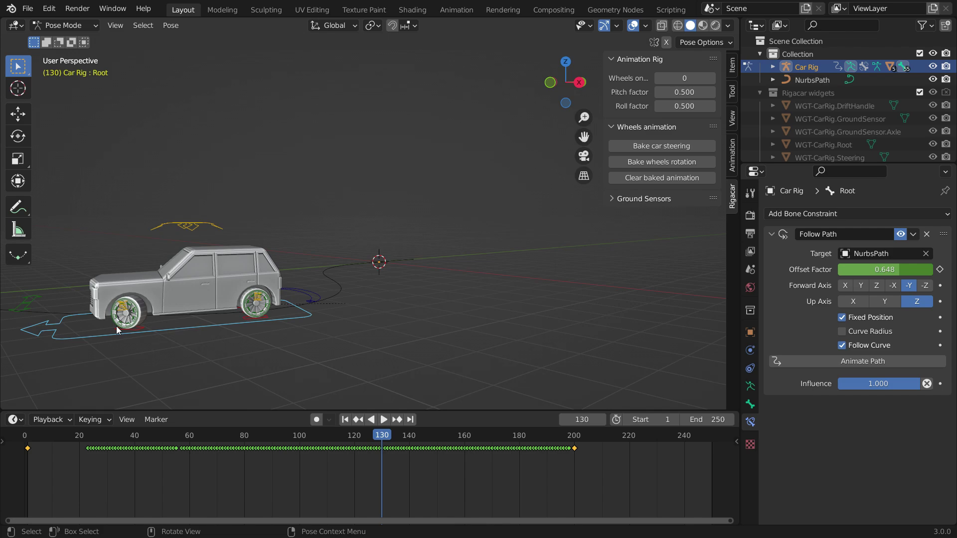
pyautogui.scroll(8, 110, 326)
pyautogui.scroll(-6, 111, 326)
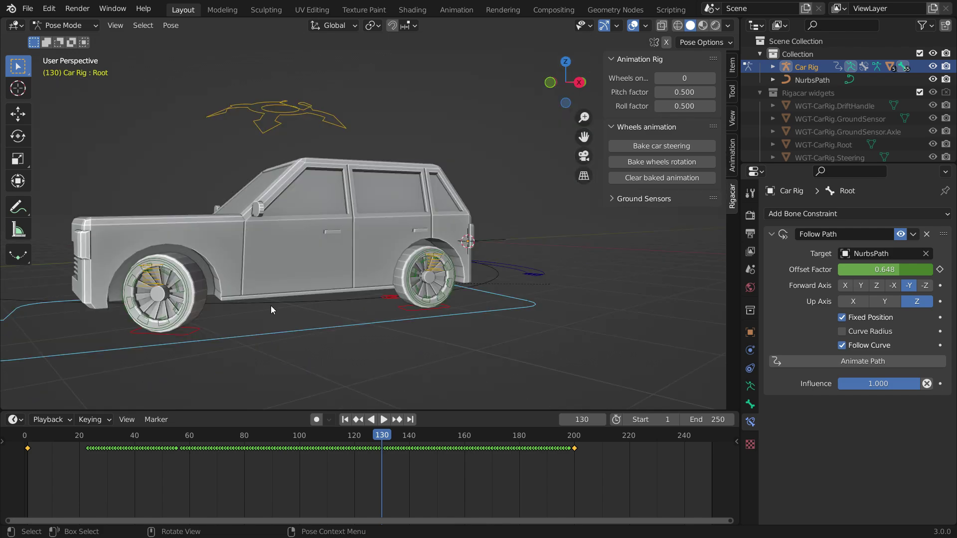
pyautogui.hotkey('shift', 'Left')
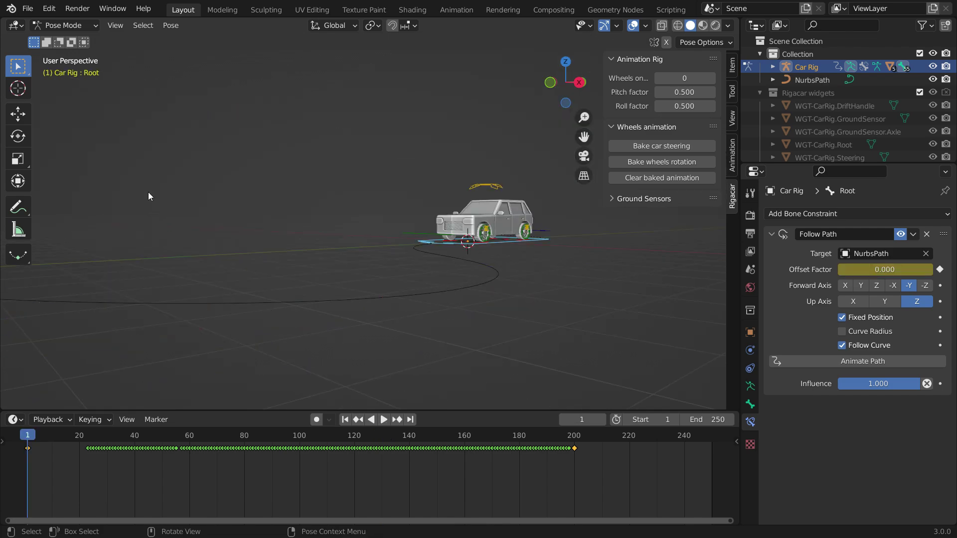
# - Switch the Car Rig to Object Mode, view it from the top, and add a plane mesh
pyautogui.click(79, 25)
pyautogui.click(69, 40)
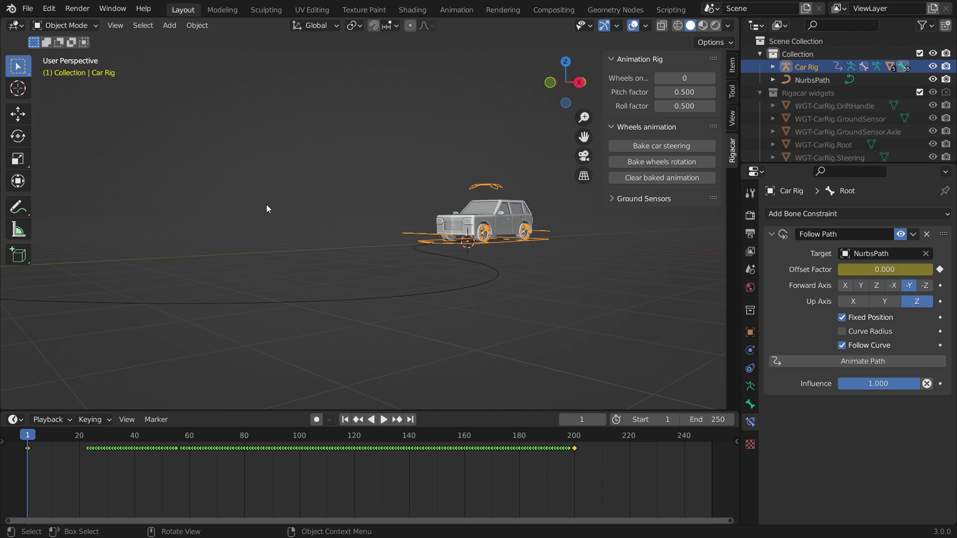
pyautogui.press('KP_7')
pyautogui.press('KP_Decimal')
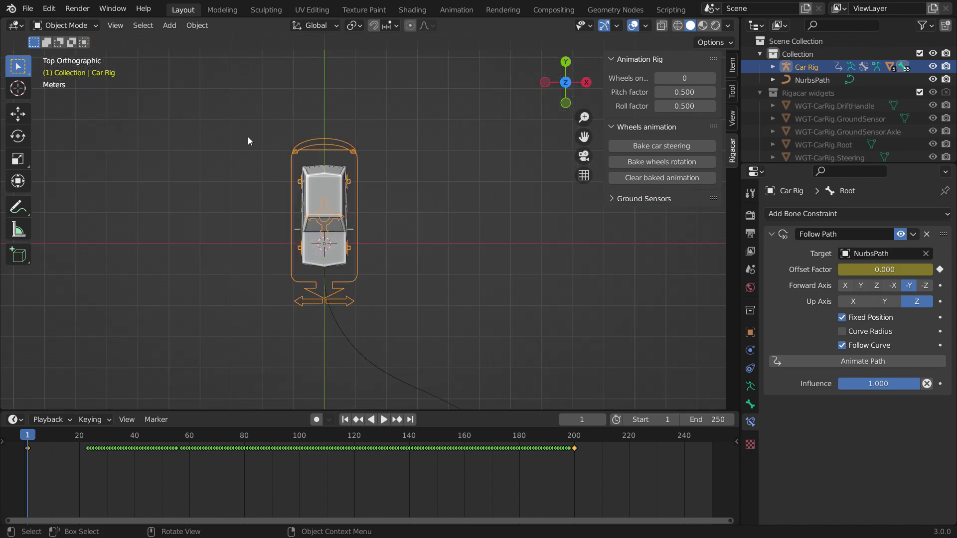
pyautogui.hotkey('shift', 'a')
pyautogui.moveTo(207, 156)
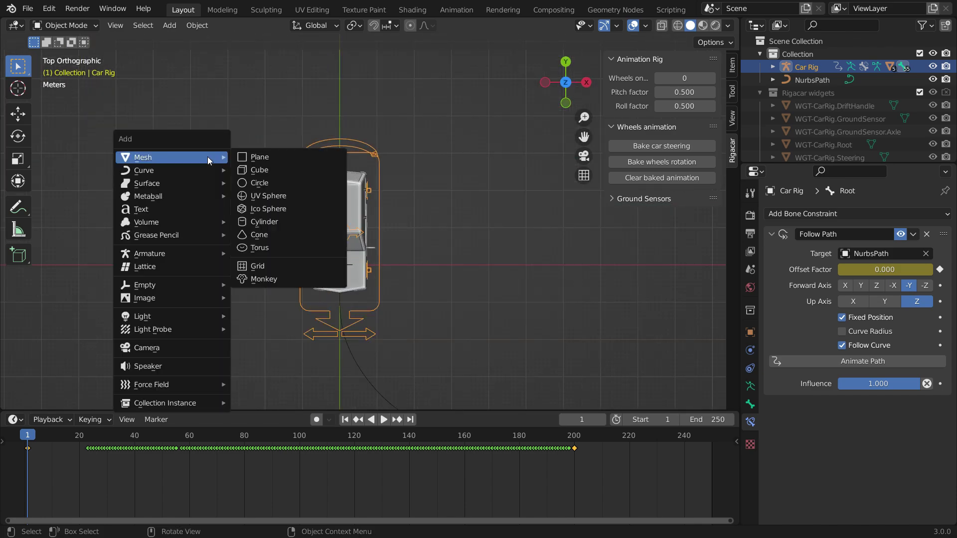
pyautogui.click(273, 157)
# - In Edit Mode, stretch the plane along X and Y into a 3.93 m by 28.4 m road strip
pyautogui.press('Tab')
pyautogui.press('s')
pyautogui.press('x')
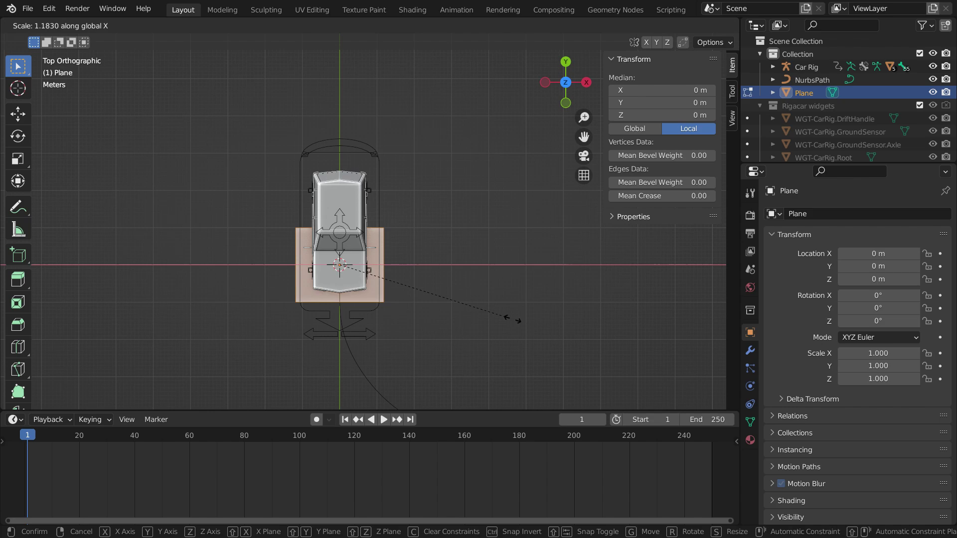
pyautogui.click(625, 339)
pyautogui.scroll(-3, 375, 156)
pyautogui.press('s')
pyautogui.press('y')
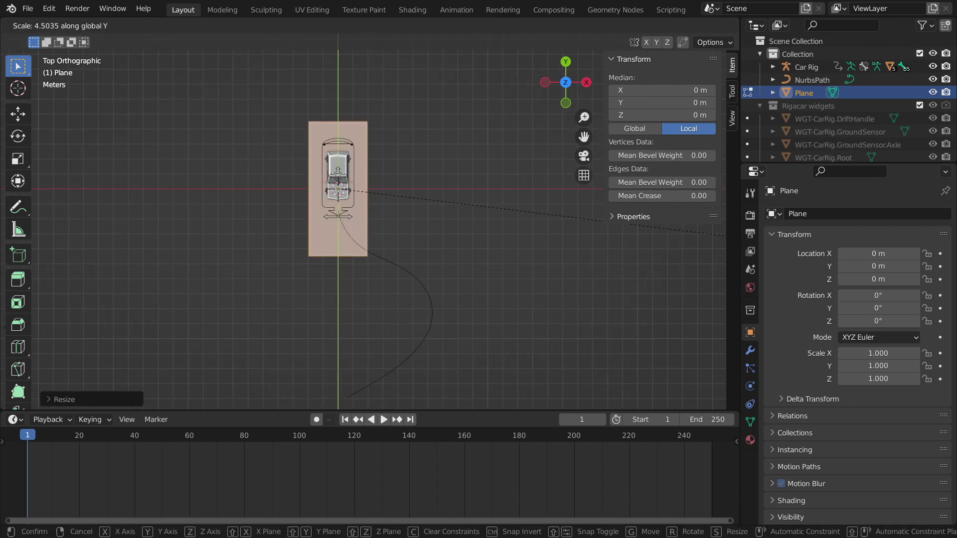
pyautogui.click(401, 283)
pyautogui.scroll(-2, 401, 283)
pyautogui.press('s')
pyautogui.press('y')
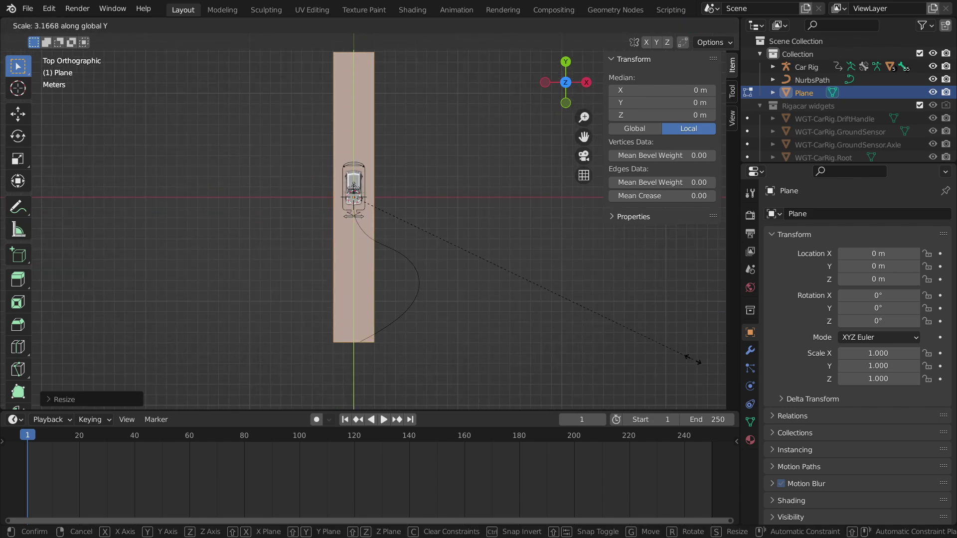
pyautogui.click(563, 329)
pyautogui.moveTo(563, 329); pyautogui.dragTo(353, 199, button='middle')
# - Add dozens of evenly spaced crosswise loop cuts along the road strip
pyautogui.hotkey('ctrl', 'r')
pyautogui.scroll(20, 353, 201)
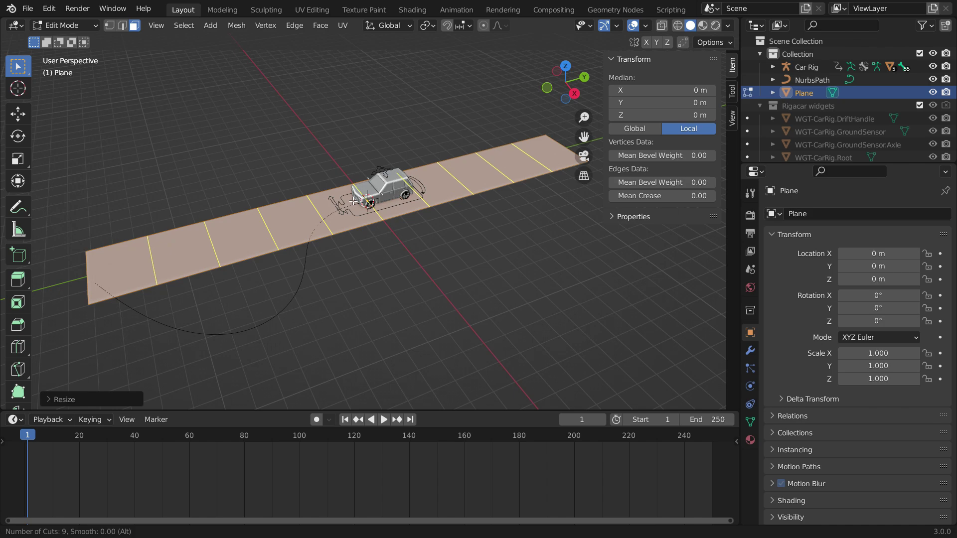
pyautogui.scroll(20, 353, 200)
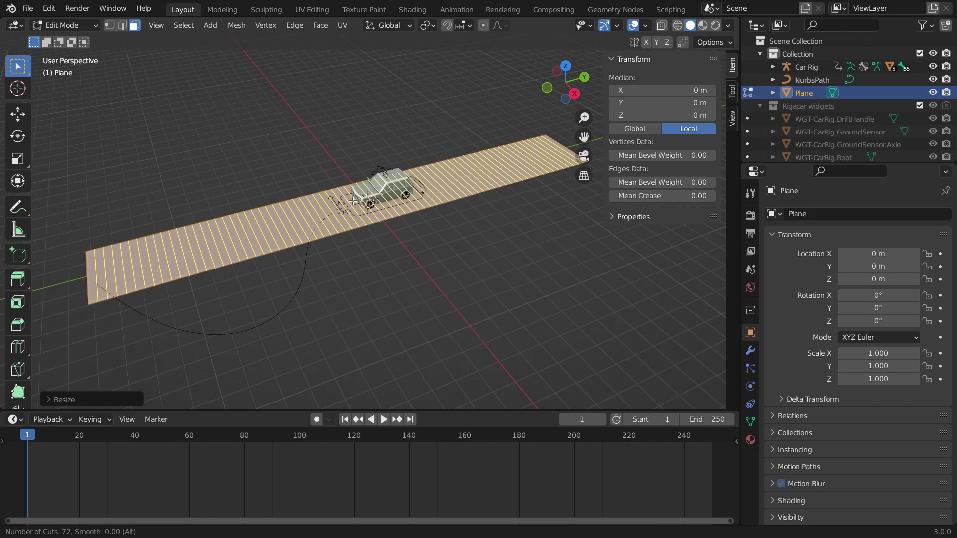
pyautogui.click(354, 201)
pyautogui.rightClick(379, 212)
# - Give the plane a Wave modifier rippling only along Y with 0.2 m height
pyautogui.press('Tab')
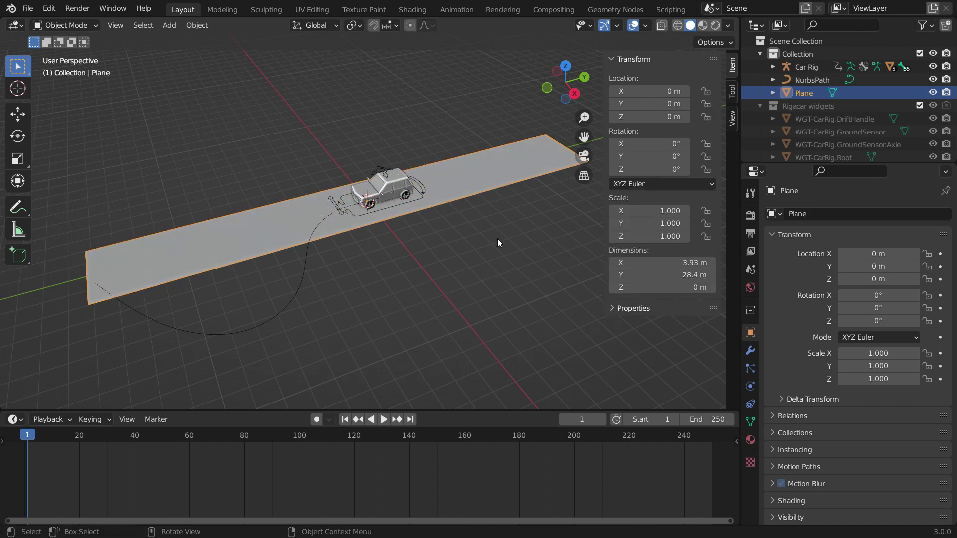
pyautogui.click(751, 350)
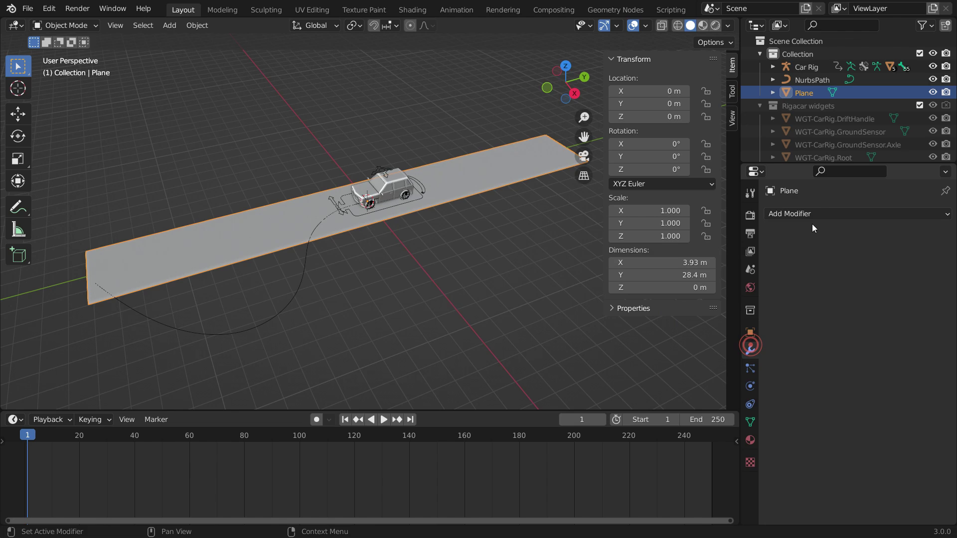
pyautogui.click(814, 214)
pyautogui.click(813, 459)
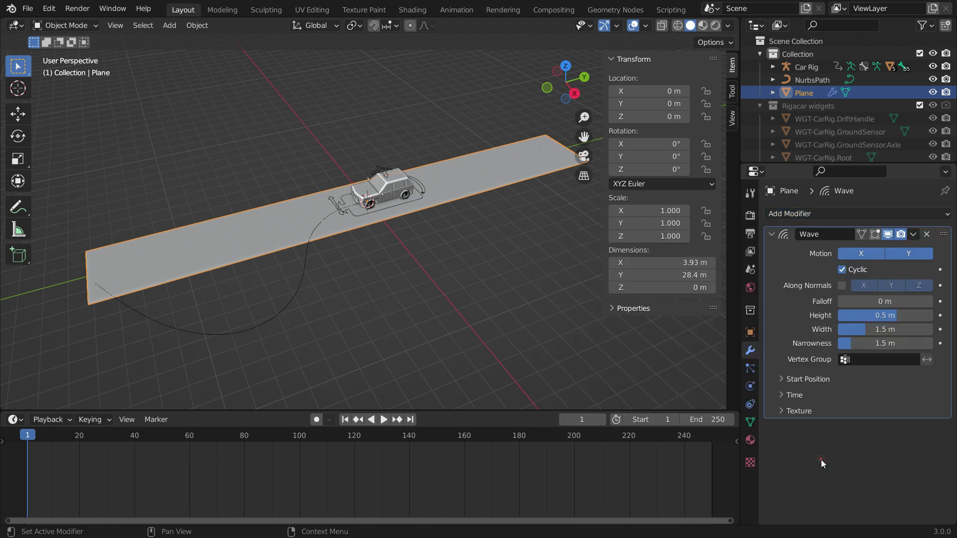
pyautogui.click(855, 253)
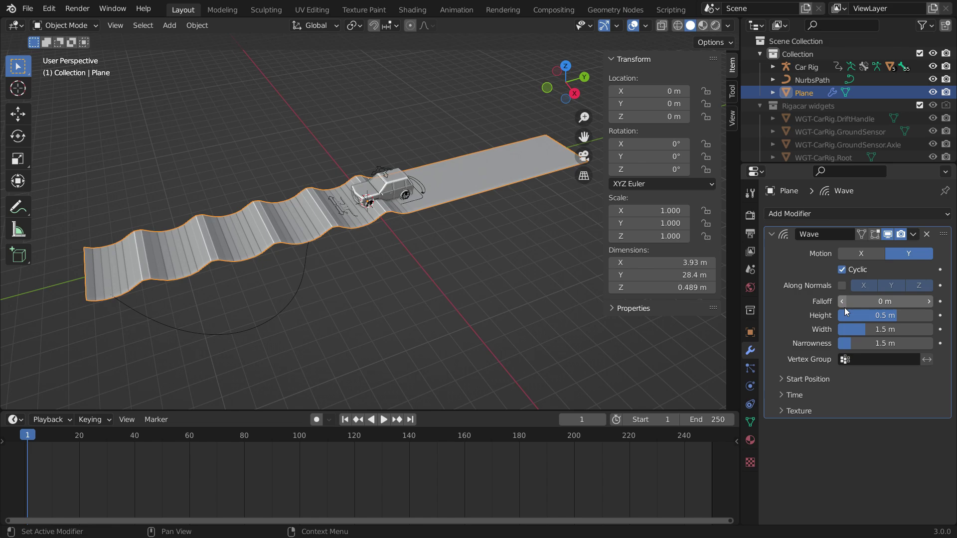
pyautogui.press('Return')
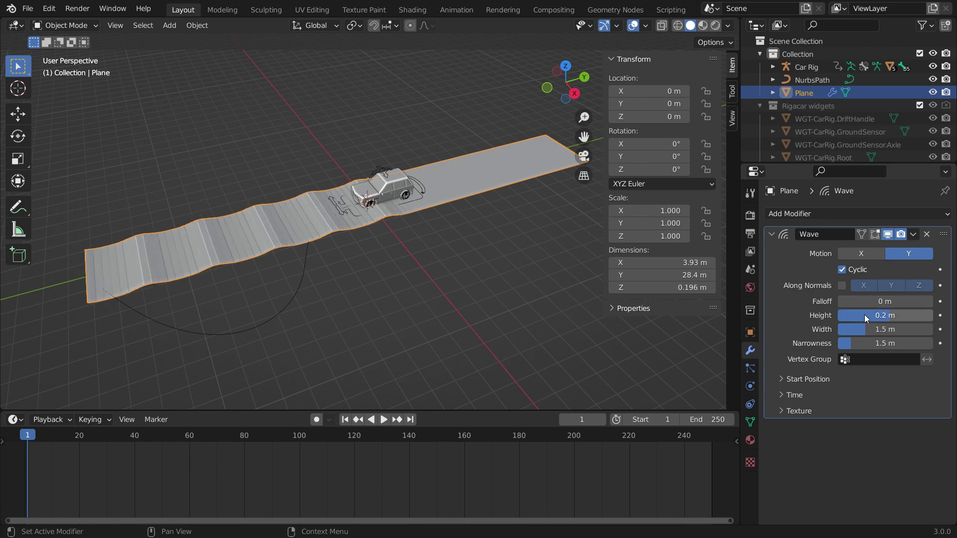
pyautogui.scroll(3, 473, 344)
pyautogui.moveTo(474, 344); pyautogui.dragTo(362, 183, button='middle')
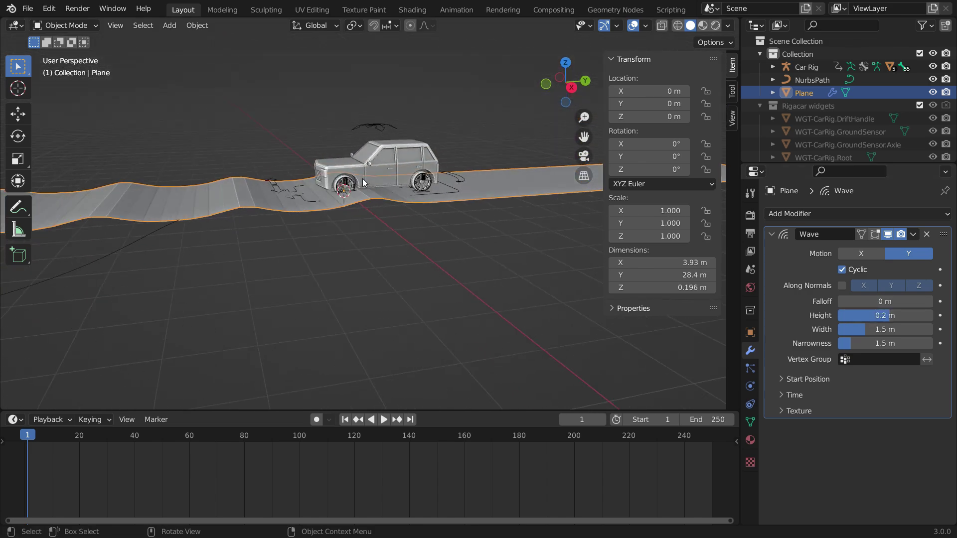
# - Set the wave's Start Position Y to 4 m and apply Shade Smooth to the plane
pyautogui.click(806, 379)
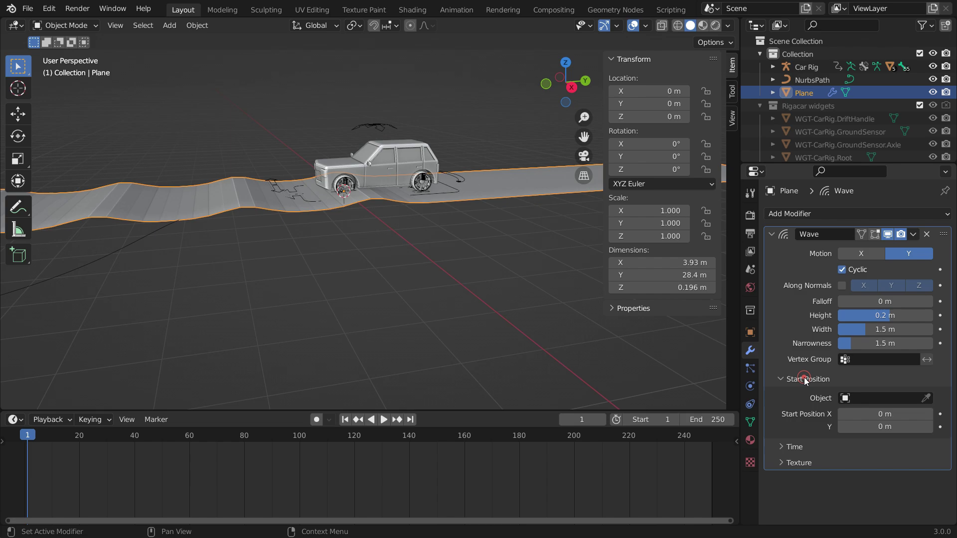
pyautogui.click(880, 427)
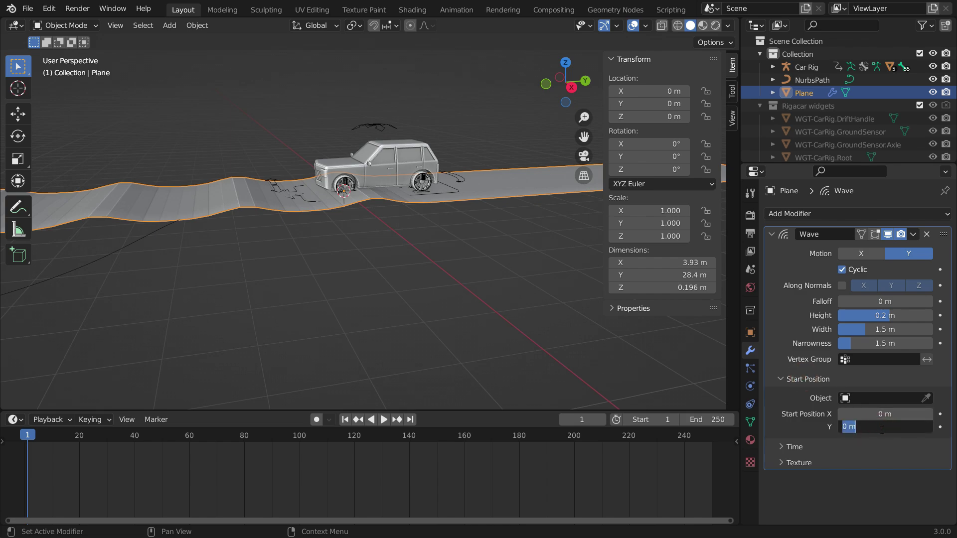
pyautogui.write('4')
pyautogui.press('Return')
pyautogui.scroll(-5, 432, 217)
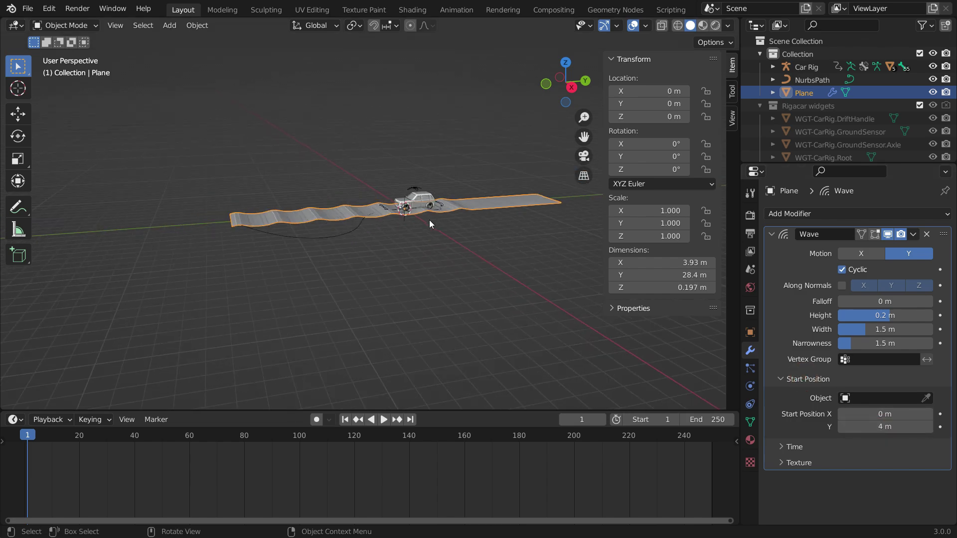
pyautogui.moveTo(429, 220)
pyautogui.mouseDown(button='middle')
pyautogui.moveTo(450, 265)
pyautogui.moveTo(450, 242)
pyautogui.mouseUp(button='middle')
pyautogui.scroll(8, 366, 219)
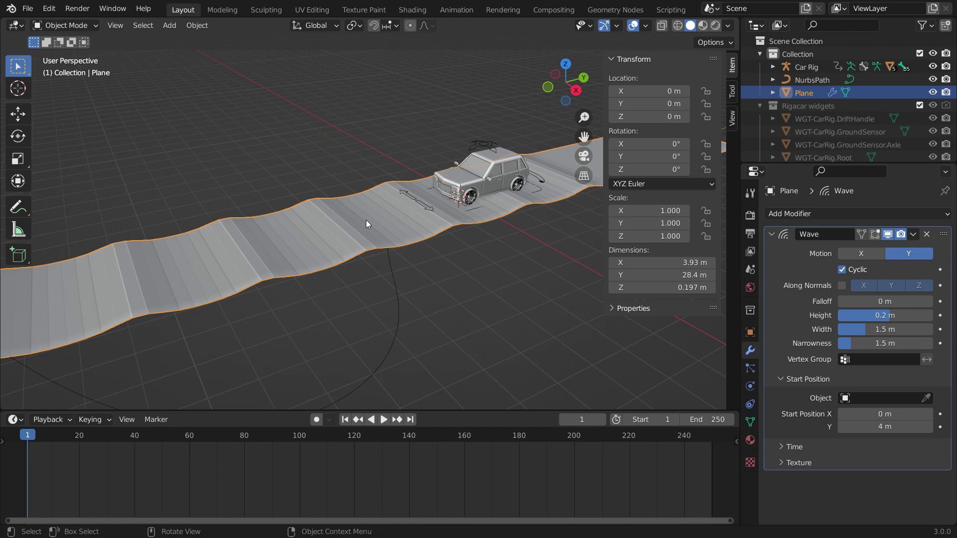
pyautogui.rightClick(366, 219)
pyautogui.click(366, 220)
pyautogui.scroll(-6, 367, 224)
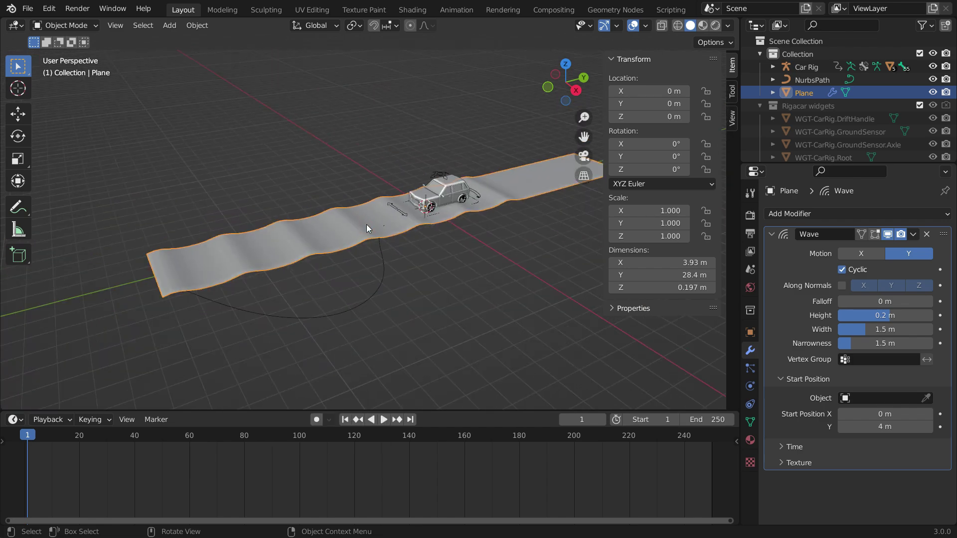
# - Apply the Wave modifier and add a Curve modifier to the plane
pyautogui.click(913, 234)
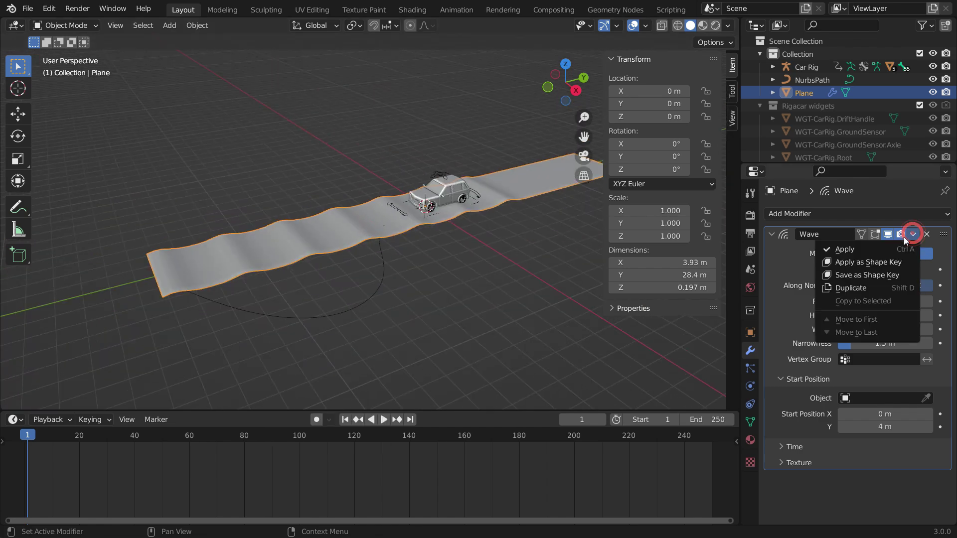
pyautogui.click(890, 248)
pyautogui.click(863, 213)
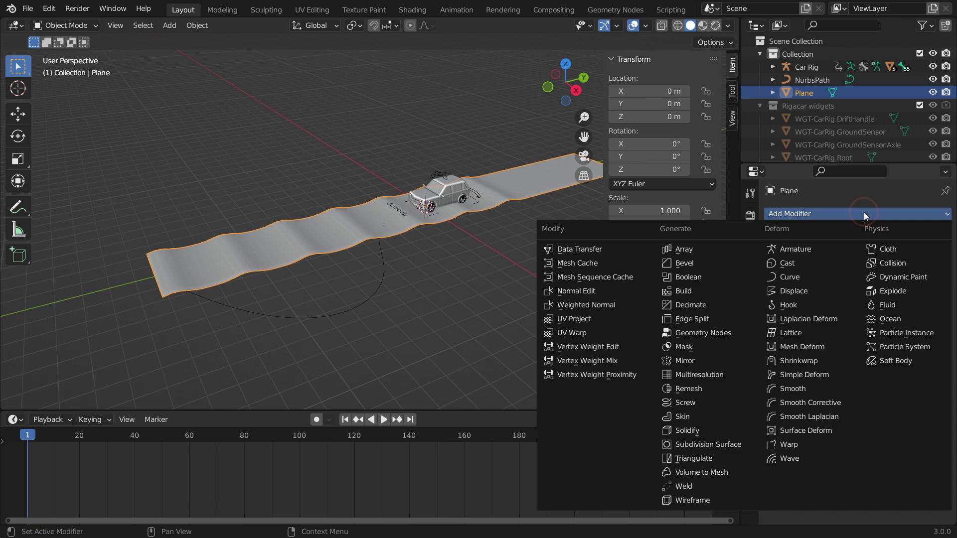
pyautogui.click(794, 278)
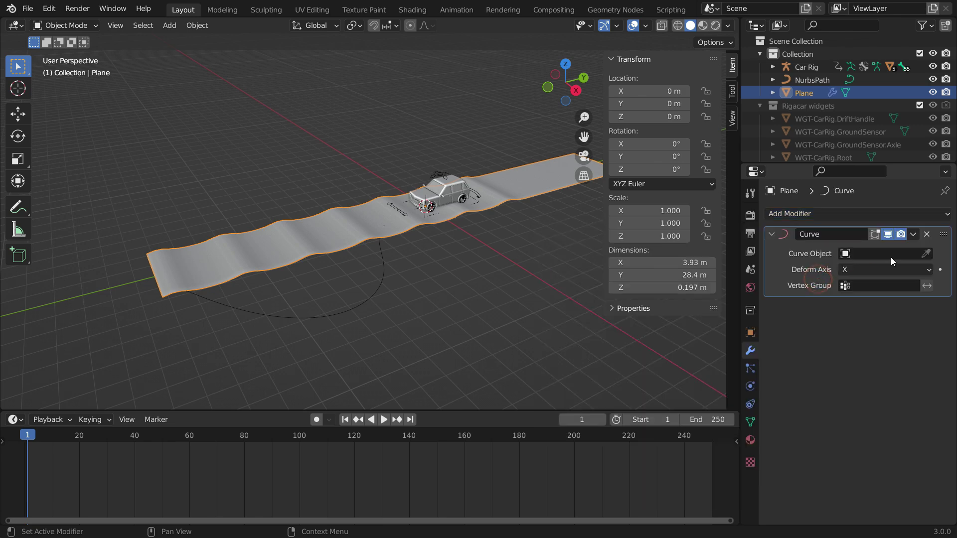
# - Set the Curve modifier to follow NurbsPath with a -Y deform axis
pyautogui.click(925, 255)
pyautogui.click(383, 275)
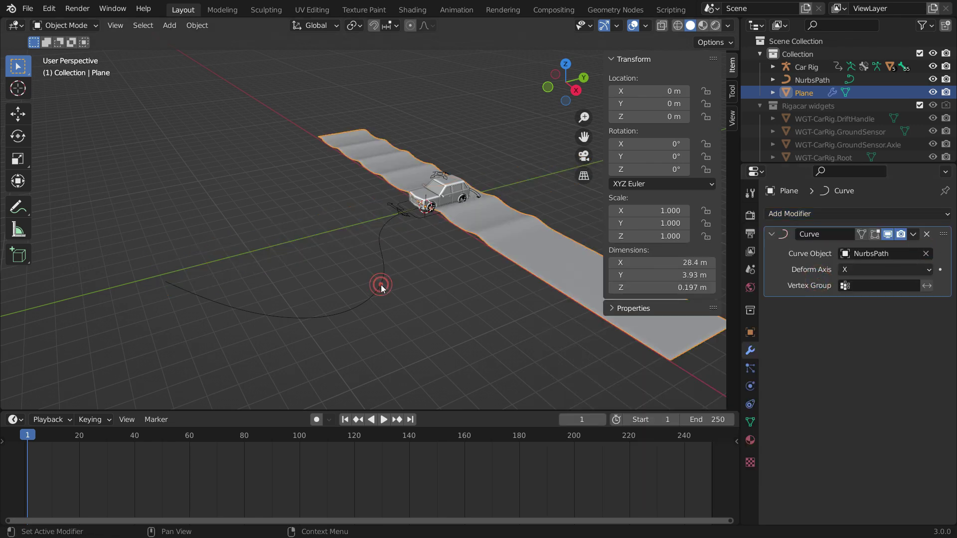
pyautogui.click(884, 270)
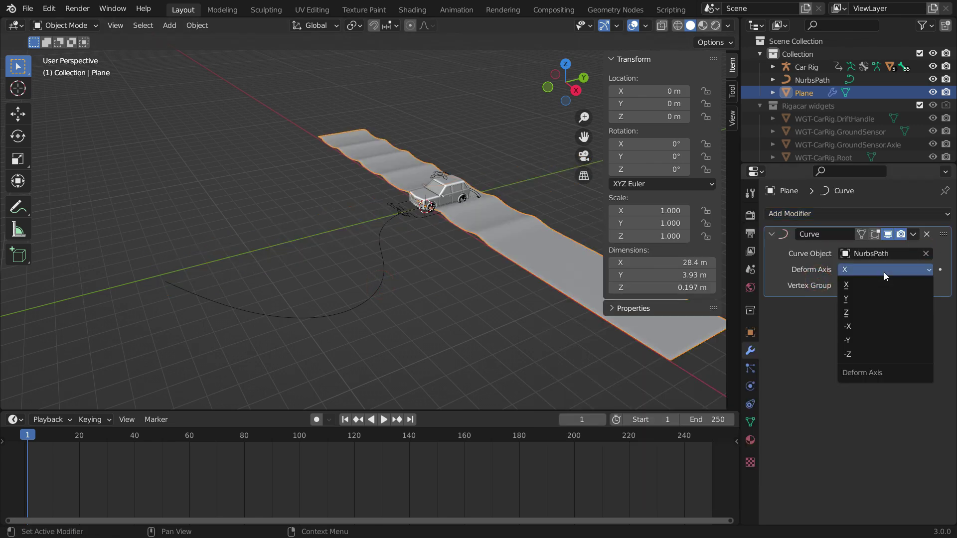
pyautogui.click(868, 339)
pyautogui.scroll(-2, 374, 276)
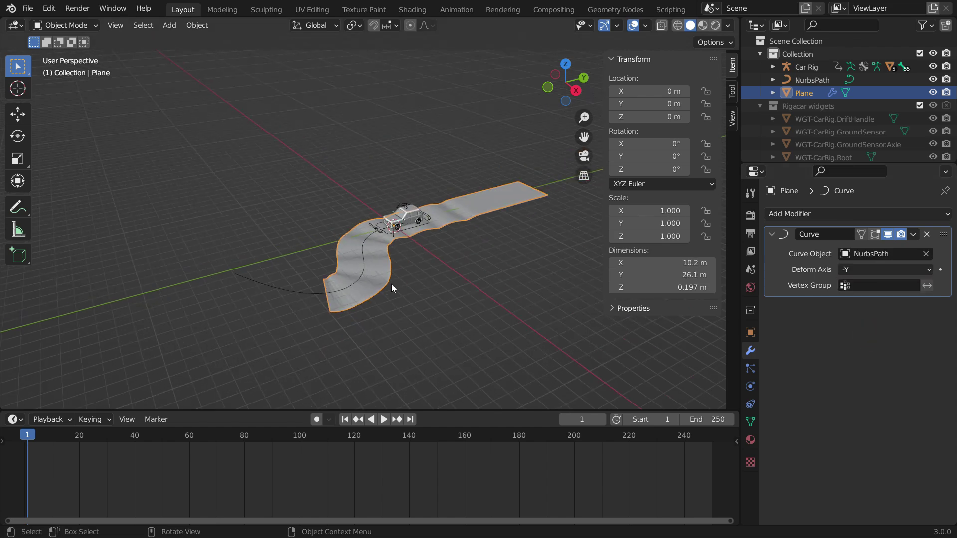
# - From top view, move the road plane along Y to -11.936 m
pyautogui.press('KP_7')
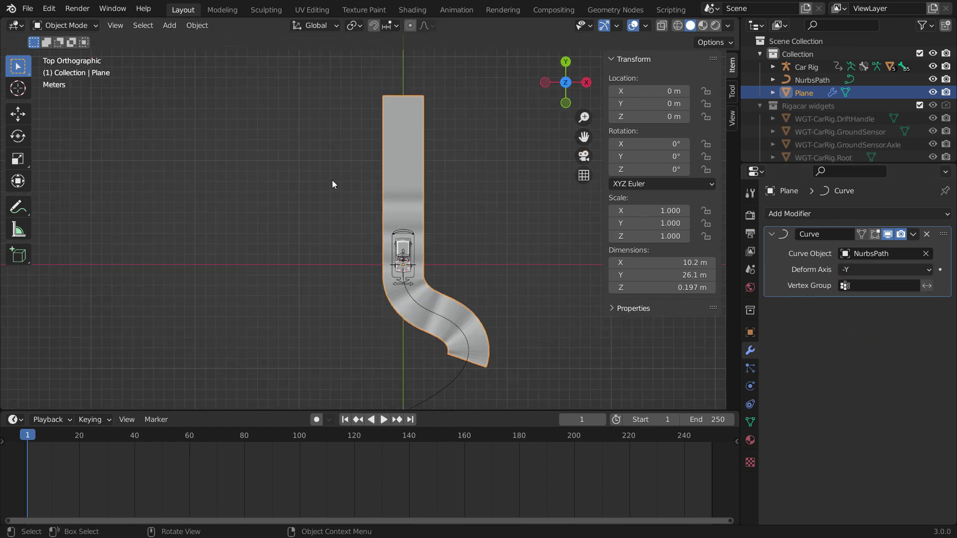
pyautogui.press('g')
pyautogui.press('y')
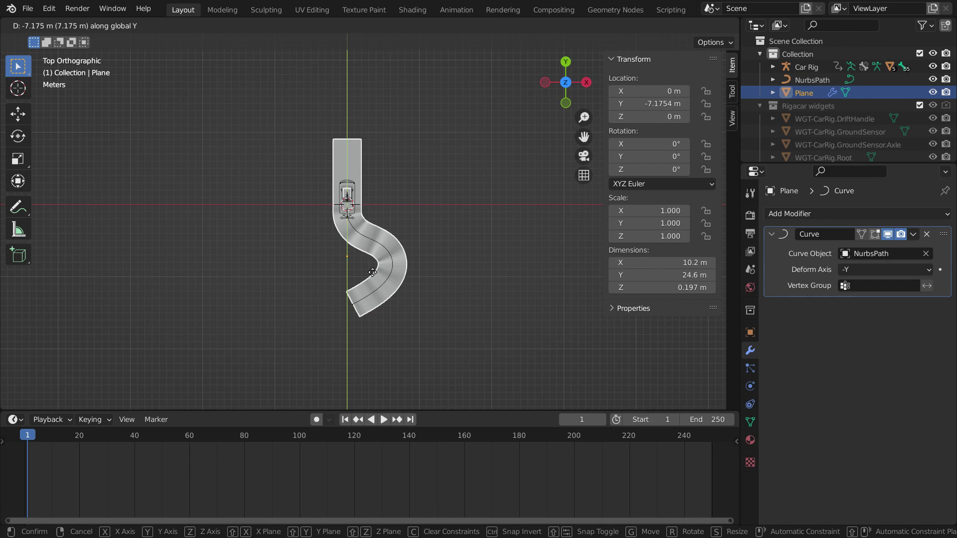
pyautogui.click(365, 306)
pyautogui.moveTo(365, 307); pyautogui.dragTo(420, 282, button='middle')
pyautogui.scroll(3, 420, 282)
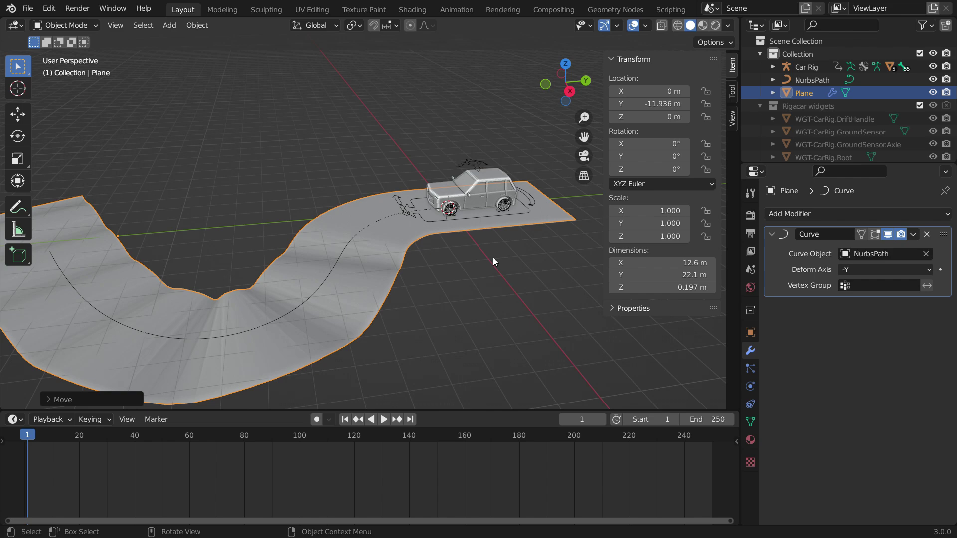
# - Select the Car Rig and set Plane as ground for GroundSensor.Axle.Ft, Ft.L and Ft.R
pyautogui.click(480, 169)
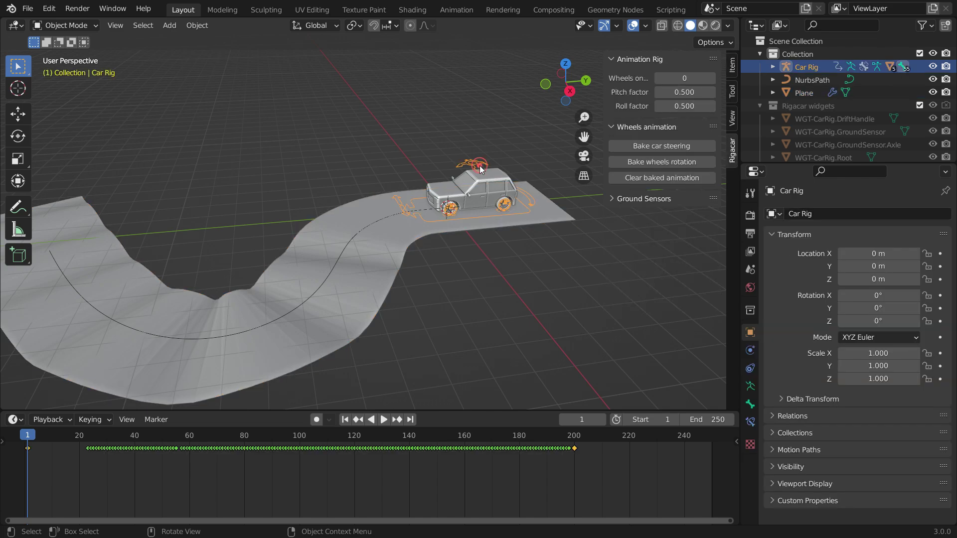
pyautogui.click(613, 199)
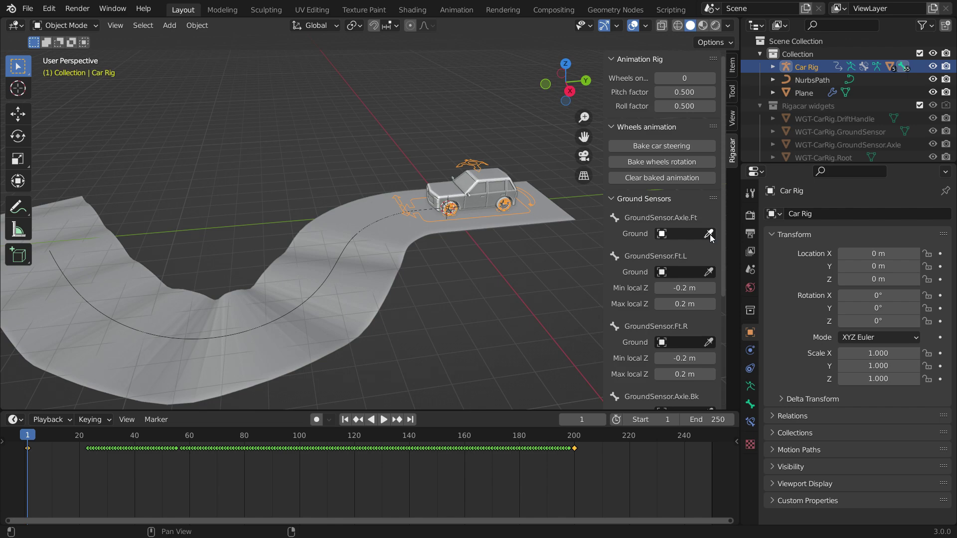
pyautogui.click(374, 265)
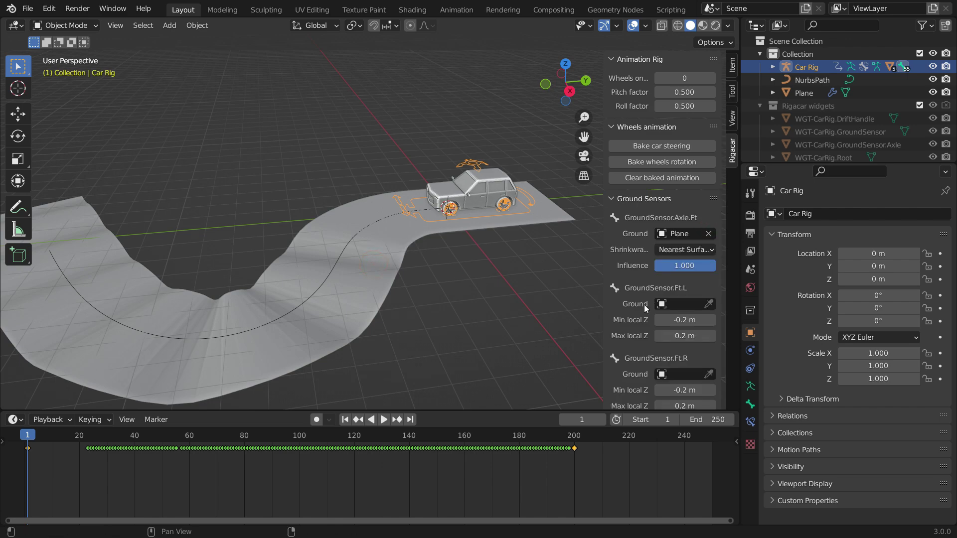
pyautogui.click(368, 272)
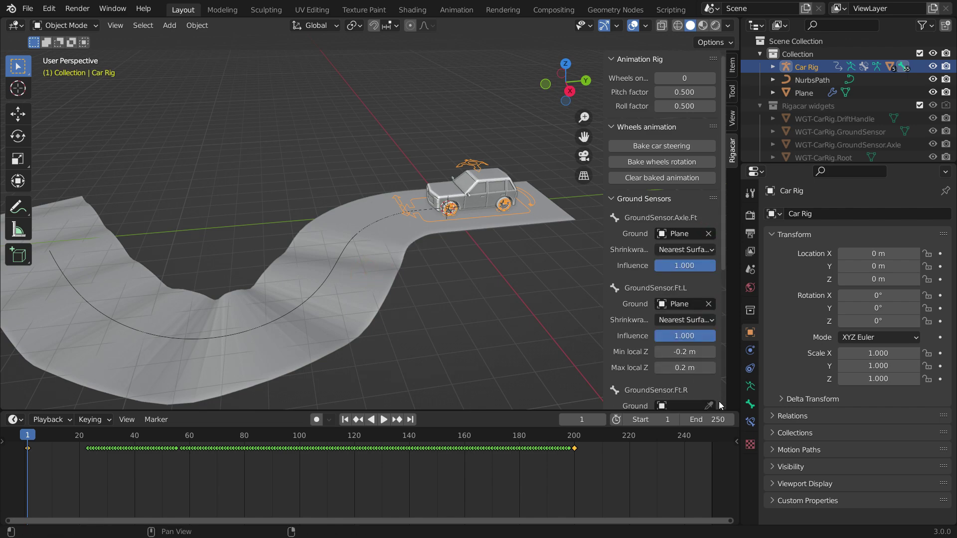
pyautogui.scroll(-4, 688, 308)
pyautogui.click(709, 328)
pyautogui.click(375, 264)
# - Set Plane as ground for GroundSensor.Axle.Bk, Bk.L and Bk.R
pyautogui.scroll(-5, 687, 309)
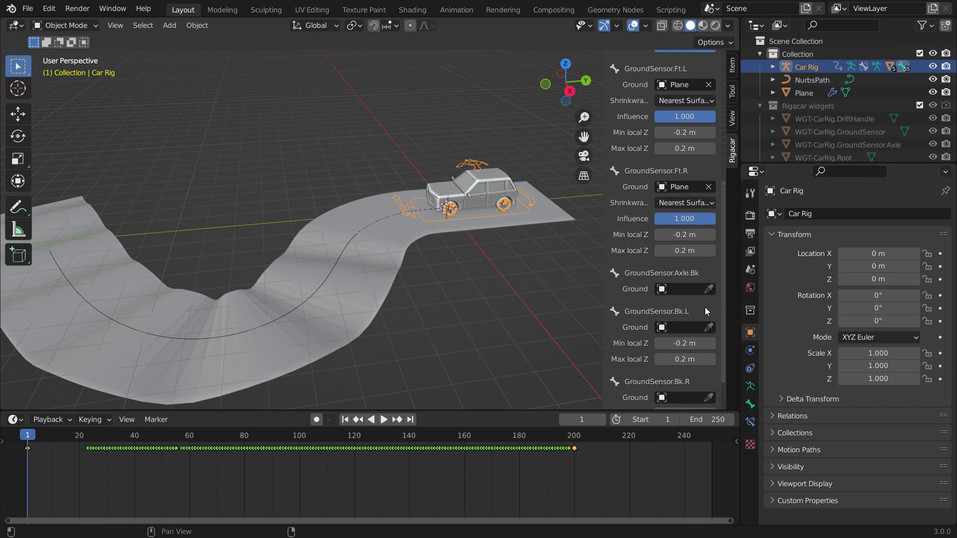
pyautogui.click(708, 288)
pyautogui.click(361, 285)
pyautogui.scroll(-3, 687, 319)
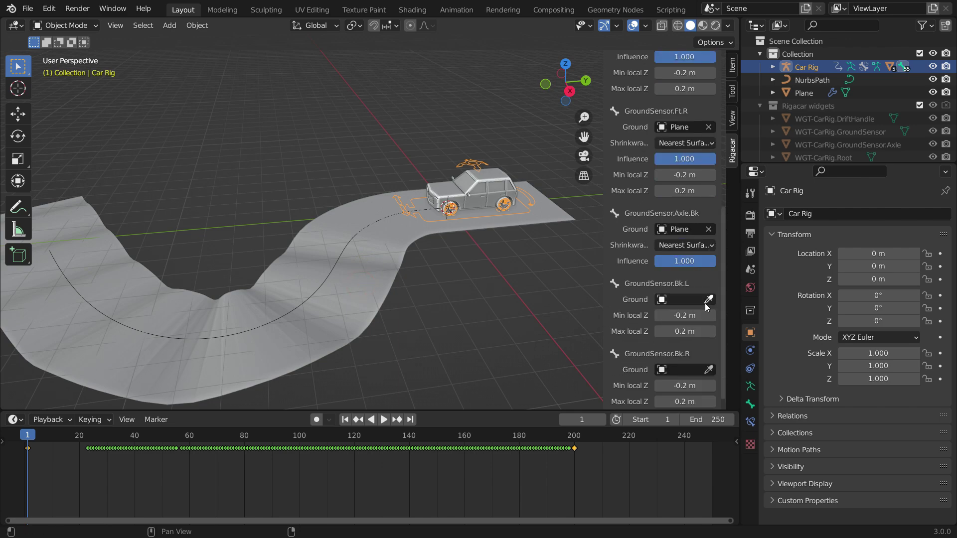
pyautogui.click(372, 280)
pyautogui.scroll(-2, 645, 332)
pyautogui.click(708, 359)
pyautogui.click(360, 285)
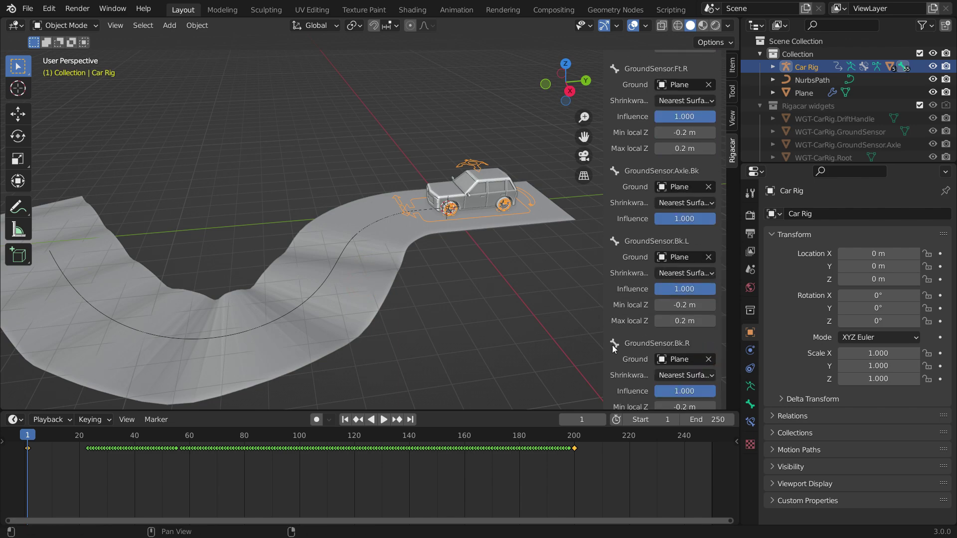
pyautogui.scroll(-2, 613, 348)
# - Play the animation, deselect the rig, then stop and rewind to frame 1
pyautogui.press('space')
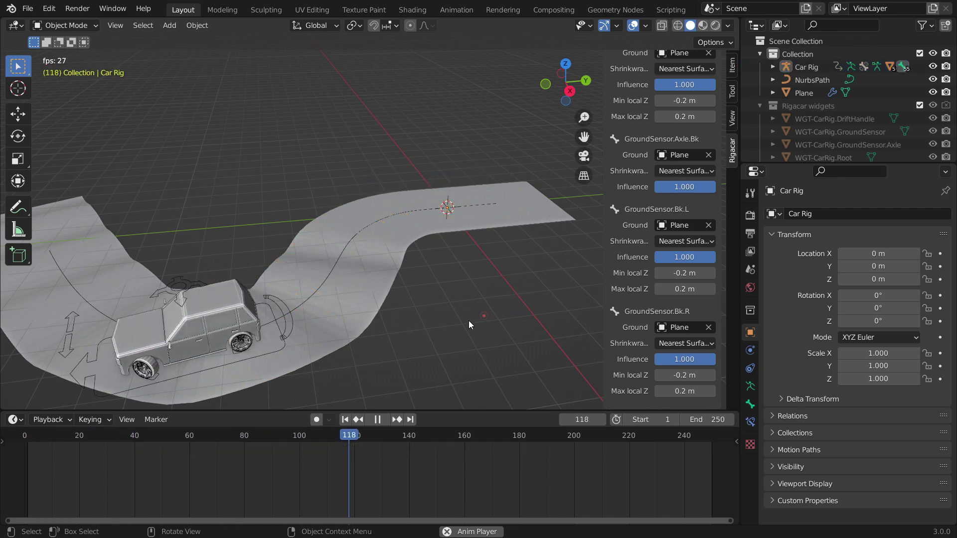
pyautogui.click(271, 356)
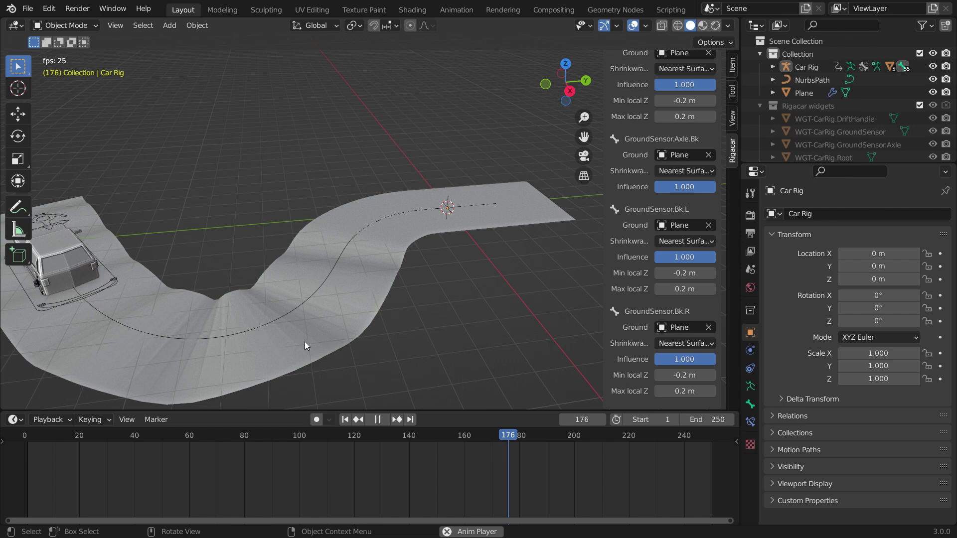
pyautogui.press('space')
pyautogui.hotkey('shift', 'Left')
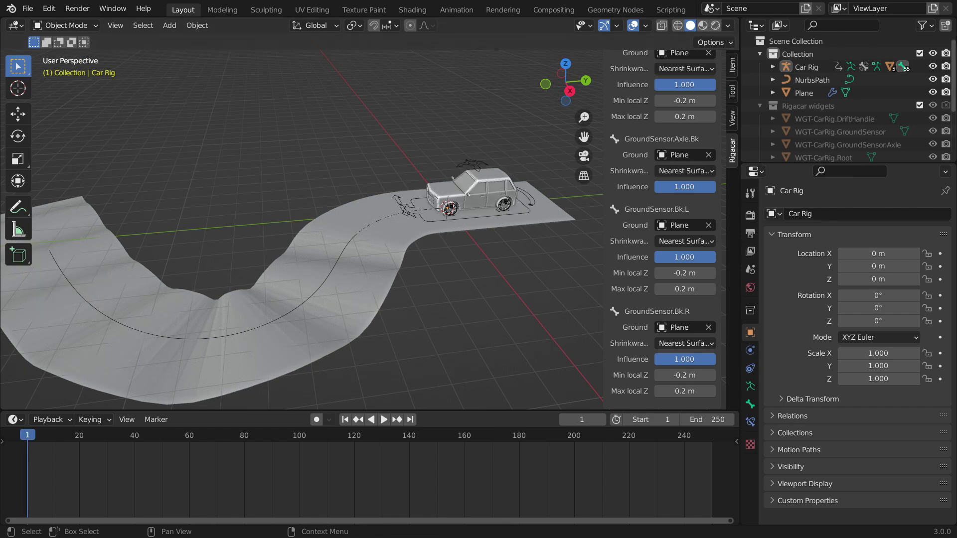
# - Hide the Car Rig controls in the outliner and replay the animation
pyautogui.click(932, 66)
pyautogui.scroll(-3, 459, 279)
pyautogui.scroll(6, 441, 267)
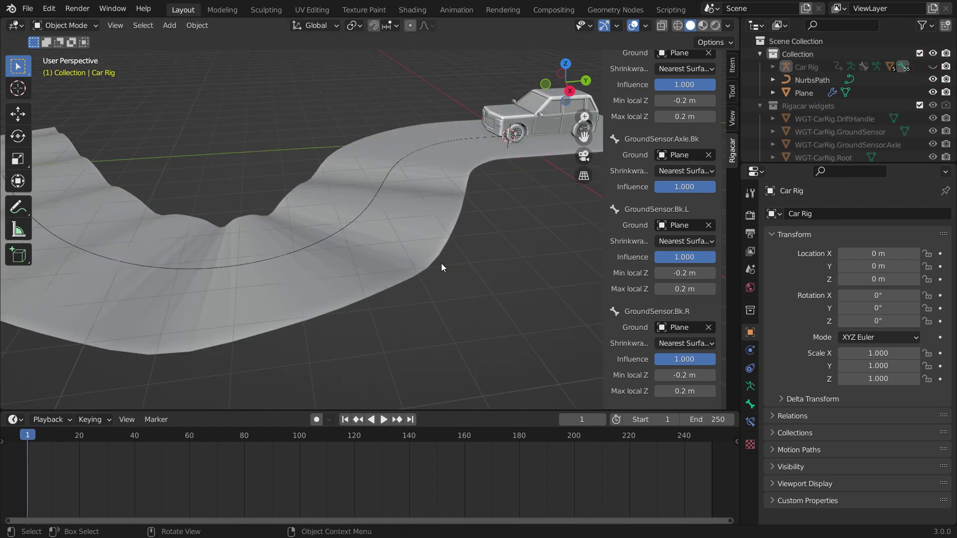
pyautogui.press('space')
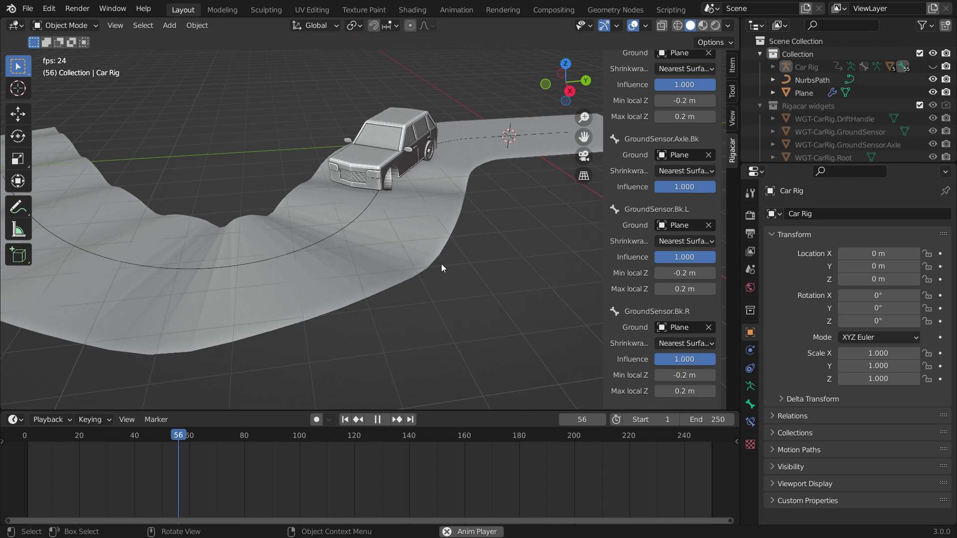